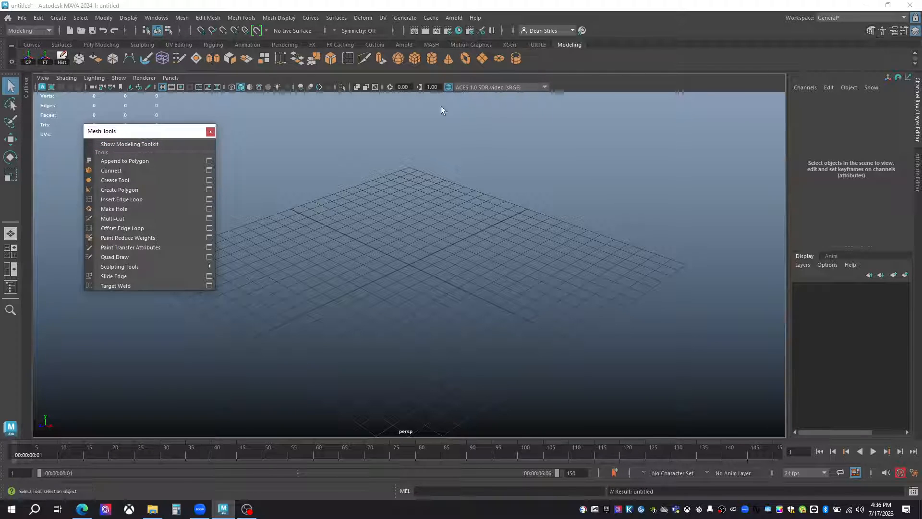
left_click_drag(126, 130, 250, 126)
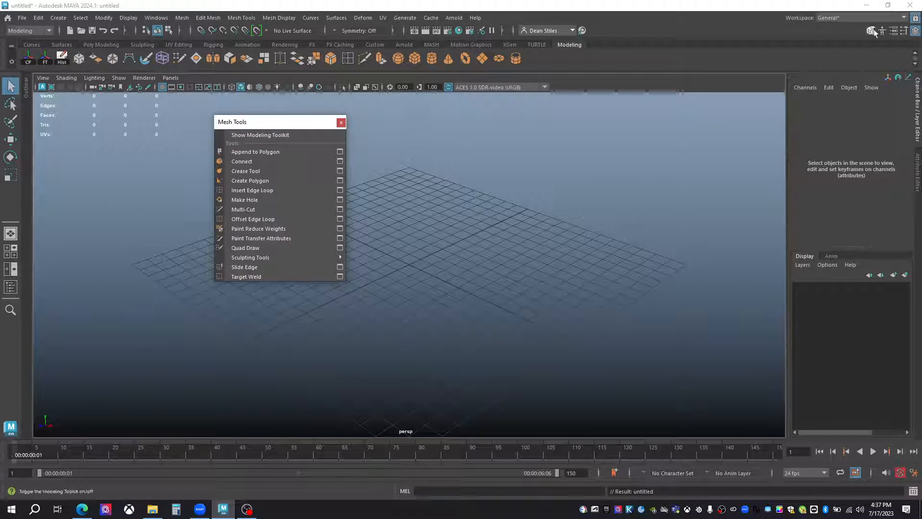
left_click_drag(240, 126, 110, 134)
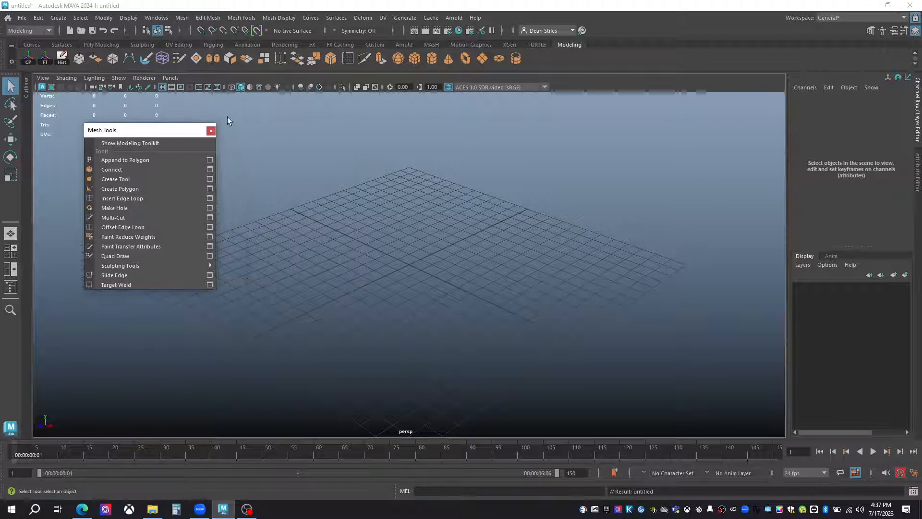
Create a polygon sphere and delete a band of faces across its top so it has an open hole.
left_click(402, 58)
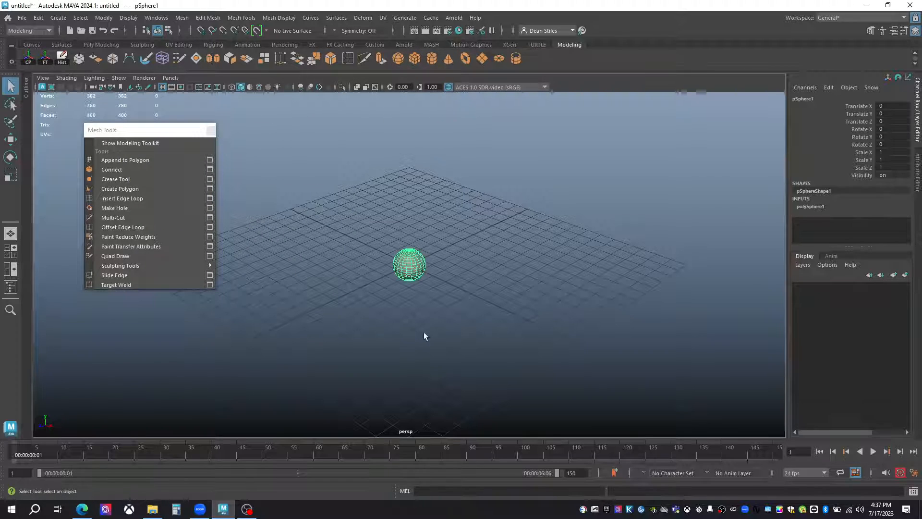
right_click_drag(379, 282, 531, 296, "alt")
middle_click_drag(531, 296, 569, 305, "alt")
left_click_drag(570, 305, 533, 279, "alt")
mouse_move(533, 278)
right_mouse_down("alt")
mouse_move(521, 276)
mouse_move(534, 279)
right_mouse_up("alt")
right_click_drag(465, 201, 465, 212)
left_click_drag(336, 130, 593, 181)
key("Delete")
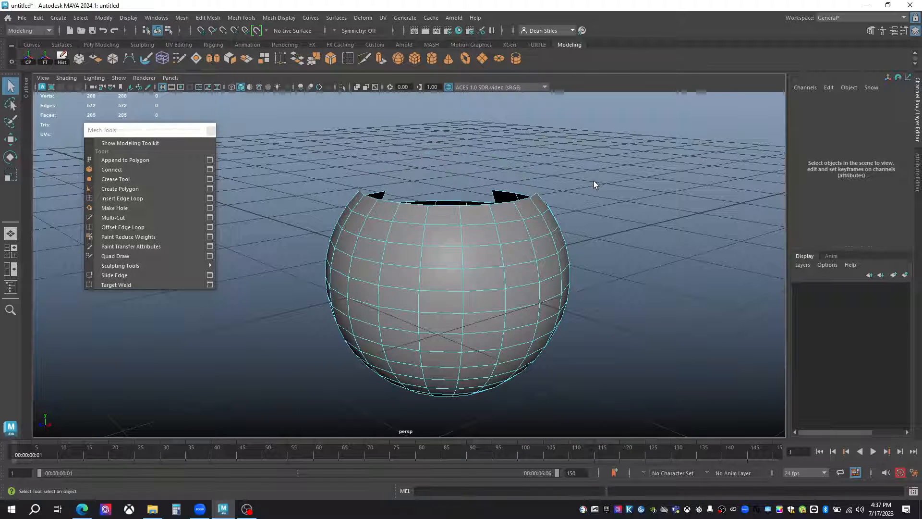
Duplicate the open sphere and move the copy along the Z axis to a Translate Z of about -4.118.
right_click_drag(594, 185, 304, 241, "alt")
left_click_drag(305, 240, 413, 225, "alt")
right_click_drag(412, 225, 412, 278)
key("w")
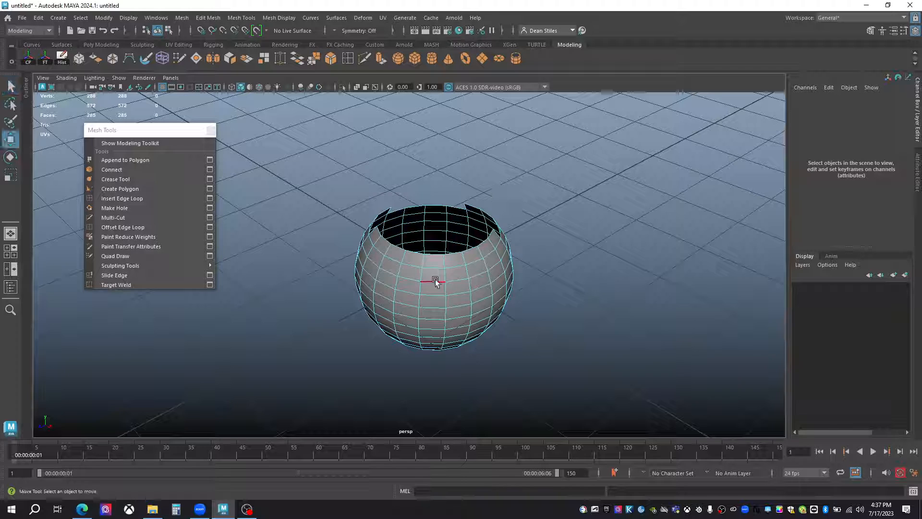
left_click(435, 280)
left_click_drag(397, 293, 597, 195, "shift")
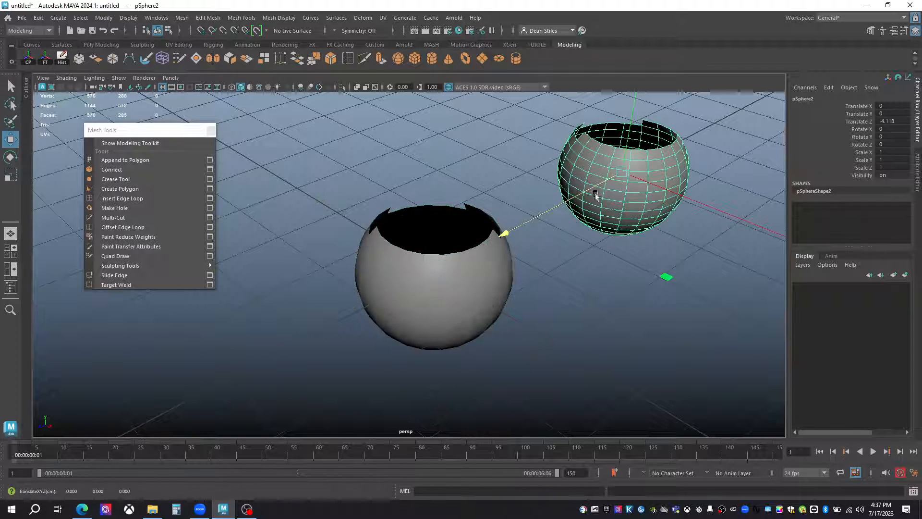
Start capping the original sphere's opening with Append to Polygon, picking successive border edges around the first part of the rim.
right_click_drag(408, 245, 487, 272, "alt")
mouse_move(487, 272)
left_mouse_down("alt")
mouse_move(458, 275)
mouse_move(412, 251)
mouse_move(376, 274)
mouse_move(346, 230)
left_mouse_up("alt")
left_click(458, 275)
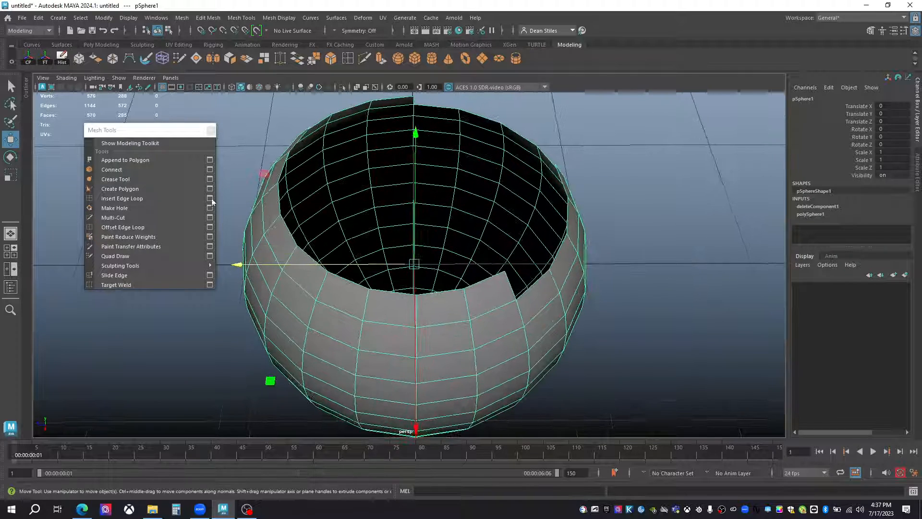
left_click(143, 161)
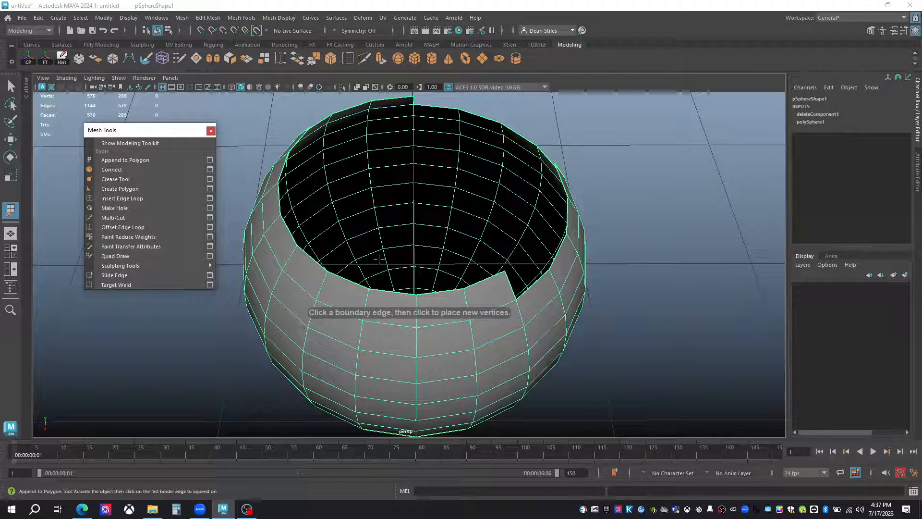
left_click(401, 294)
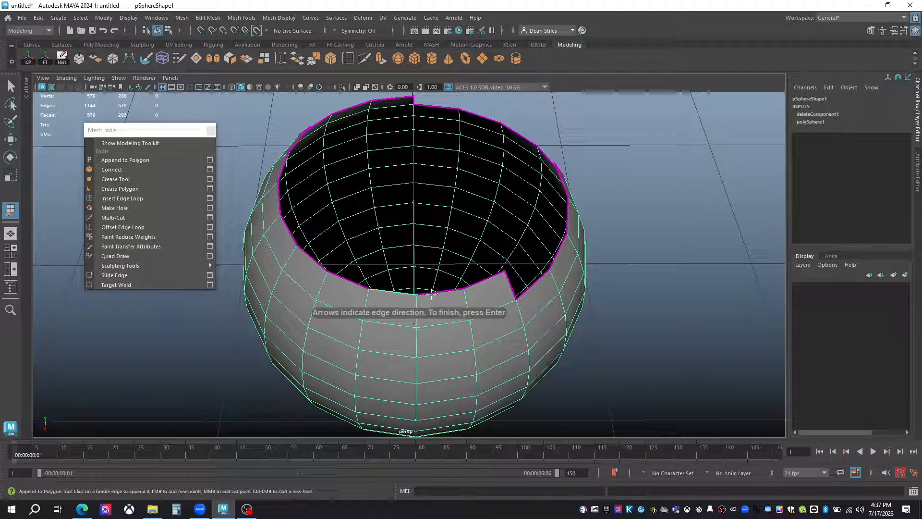
left_click(488, 280)
left_click(525, 294)
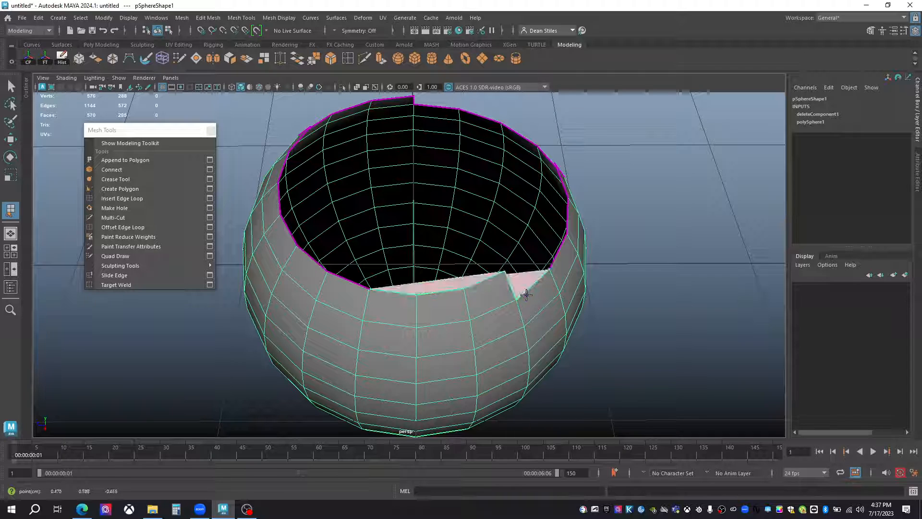
left_click(558, 251)
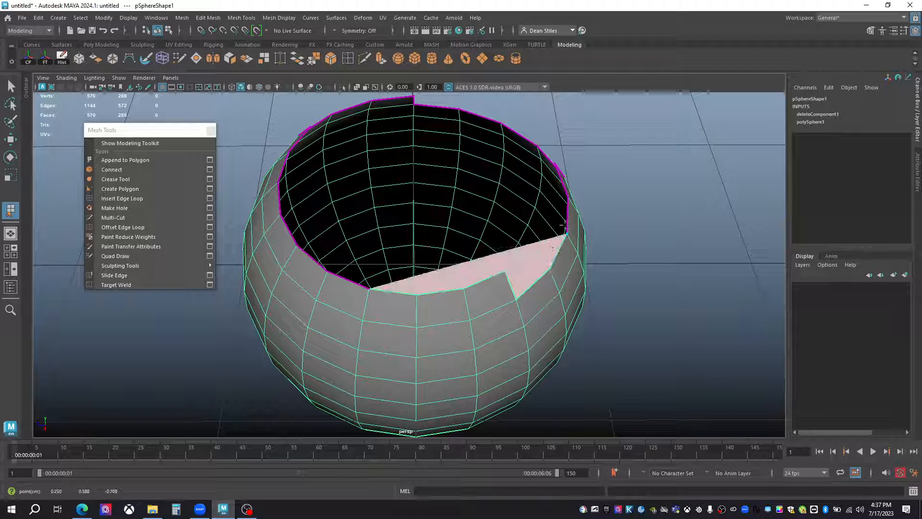
left_click(568, 216)
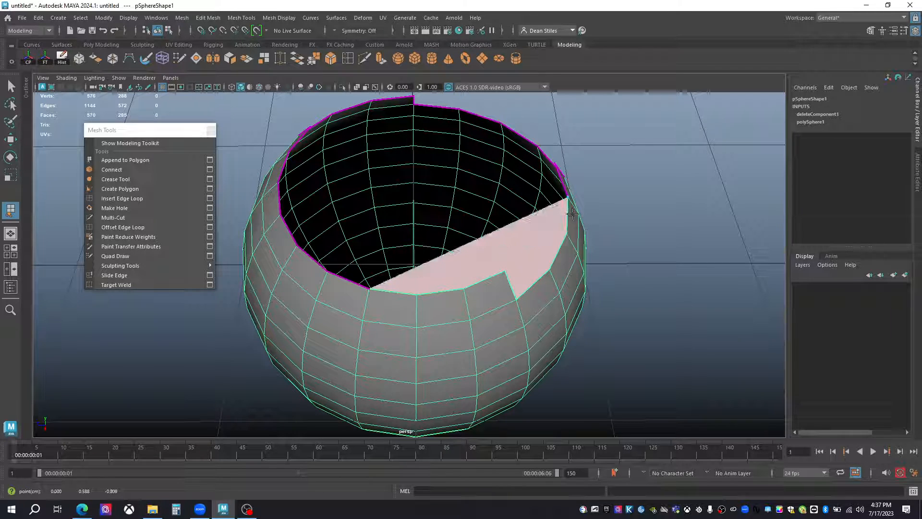
left_click(550, 158)
left_click(520, 134)
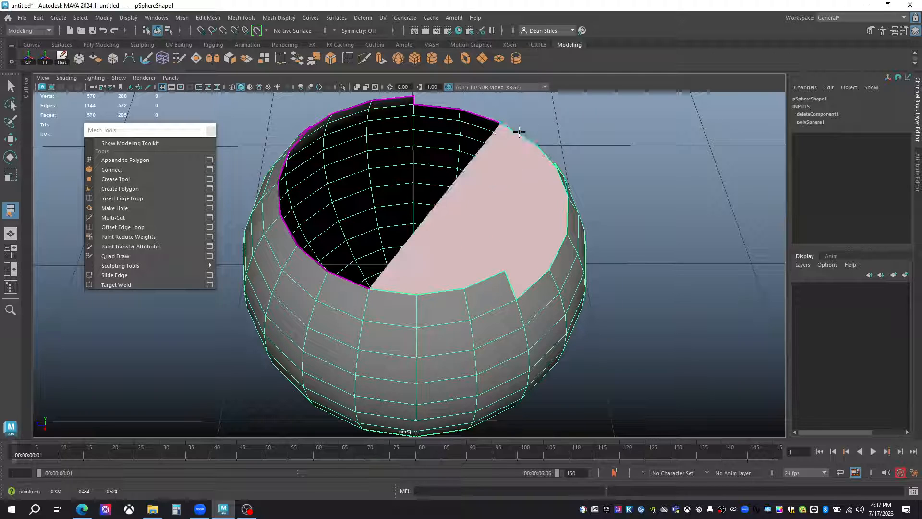
left_click(494, 120)
Extend the appended polygon across more border edges around the rest of the original sphere's opening.
left_click_drag(425, 105, 342, 261, "alt")
left_click(555, 249)
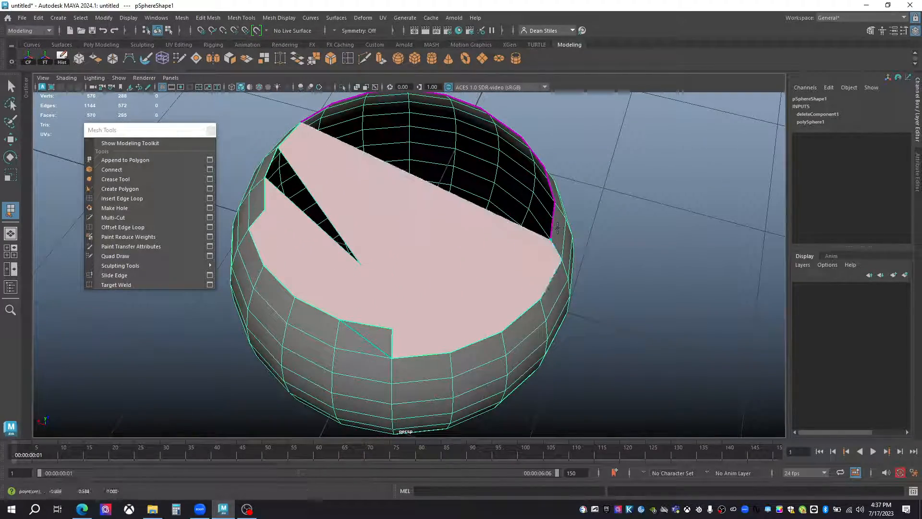
left_click(553, 219)
left_click_drag(547, 229, 590, 245, "alt")
left_click_drag(496, 117, 399, 189, "alt")
left_click(513, 291)
left_click(377, 210)
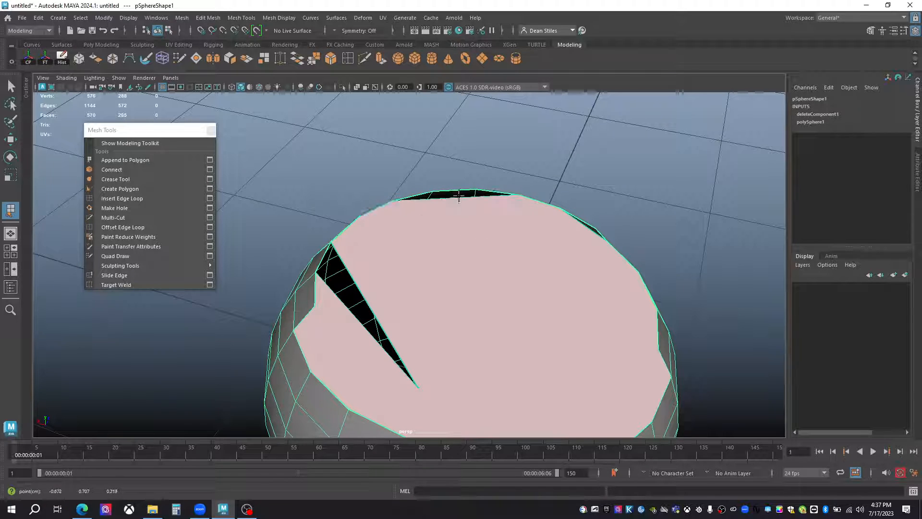
Undo the last appended edge, pick further border edges on the far side of the rim, and complete the appended polygon.
key("ctrl+z")
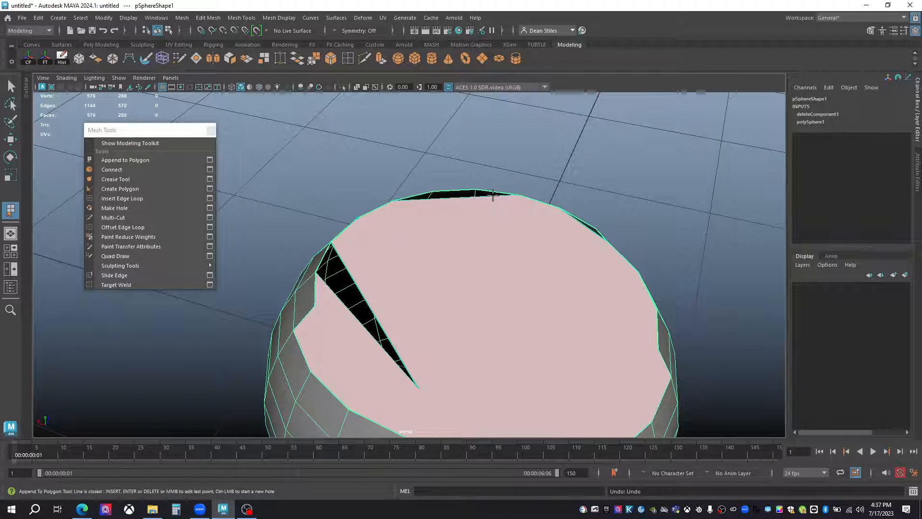
left_click(487, 196)
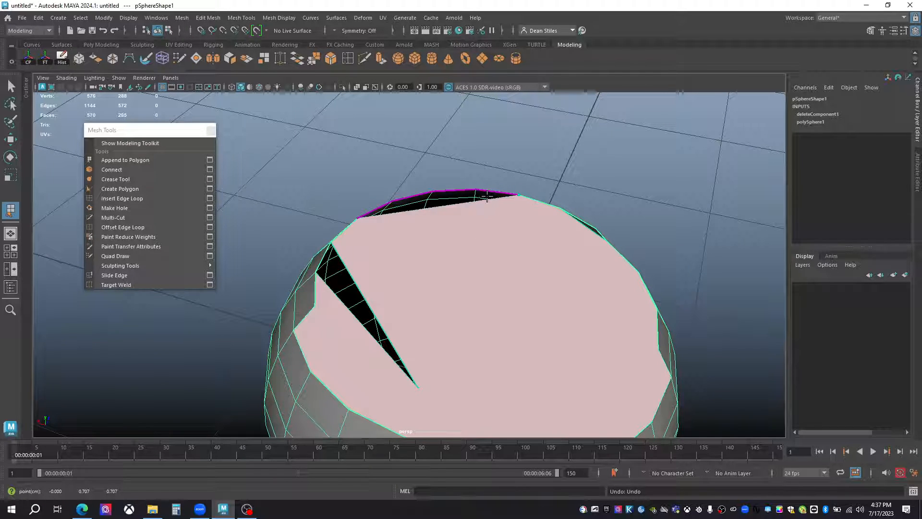
left_click(428, 192)
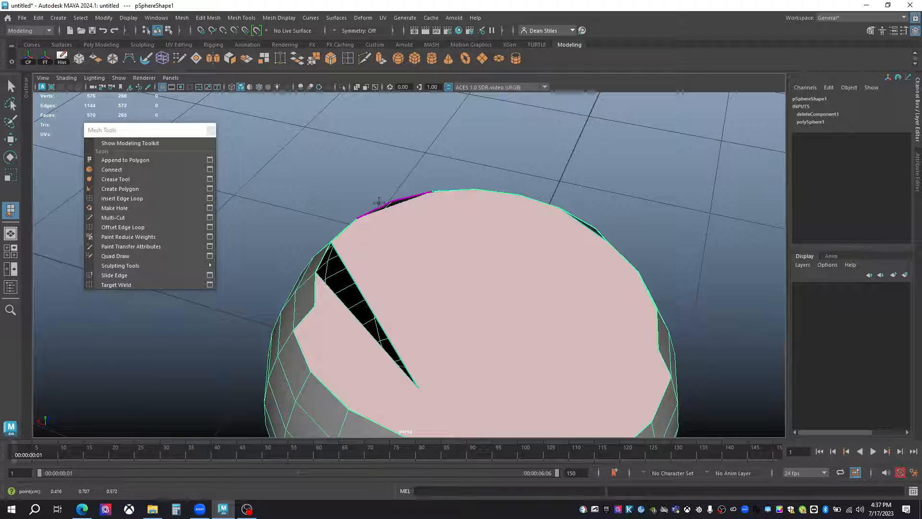
key("Return")
Cap the duplicate sphere's opening with Fill Hole.
left_click_drag(482, 306, 611, 268, "alt")
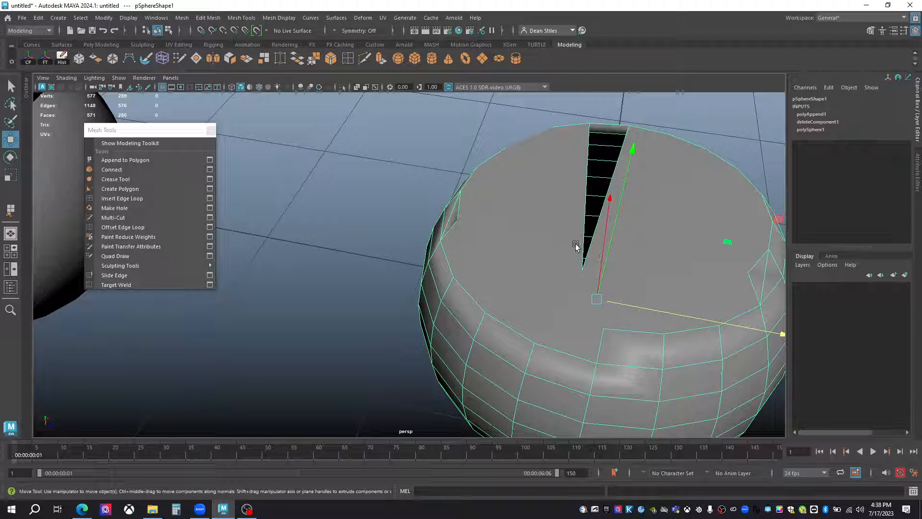
middle_click_drag(545, 288, 605, 255, "alt")
right_click_drag(605, 255, 527, 270, "alt")
middle_click_drag(527, 269, 691, 293, "alt")
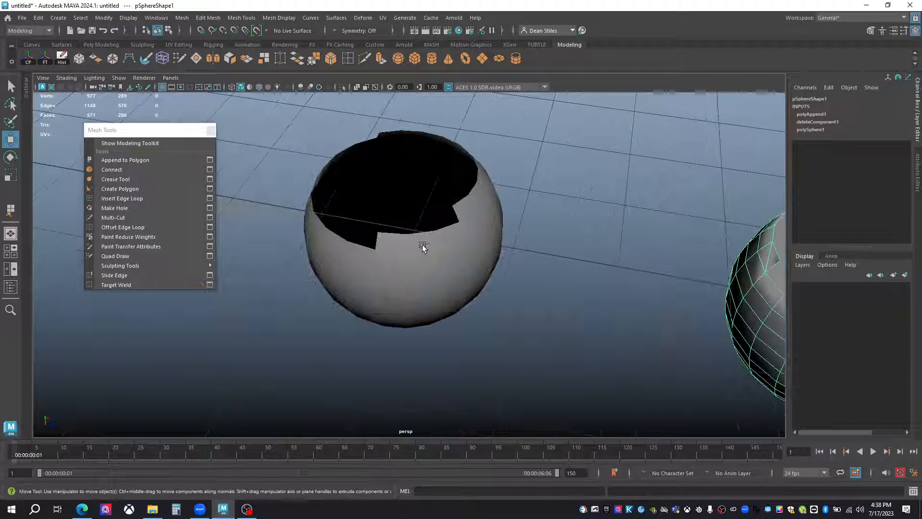
left_click(489, 245)
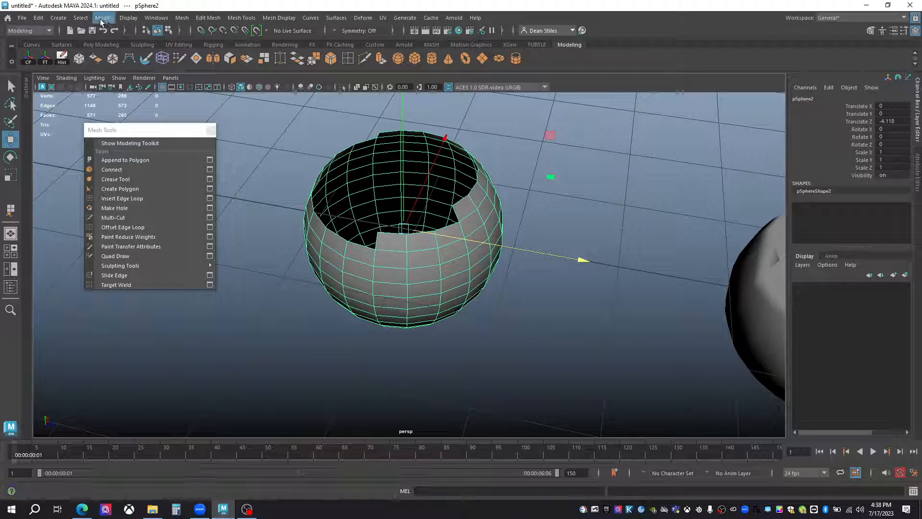
left_click(181, 18)
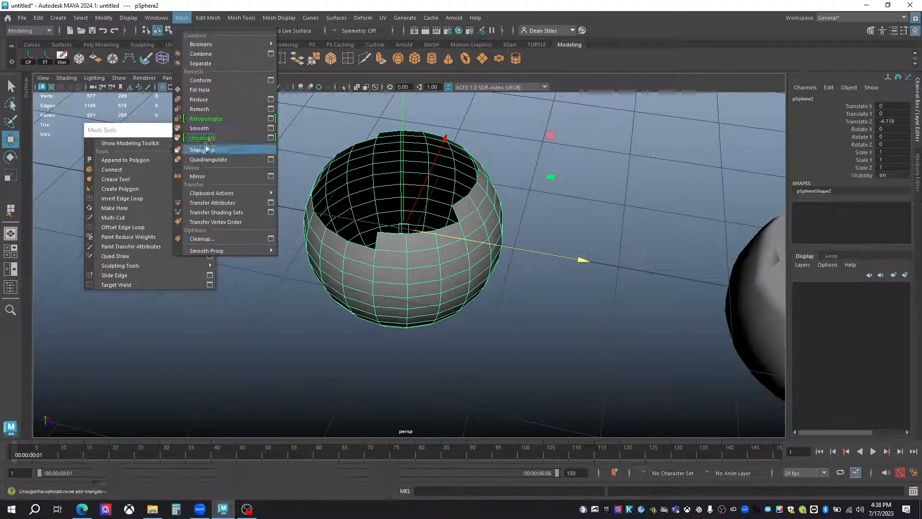
left_click(202, 92)
left_click_drag(418, 180, 429, 255, "alt")
Compare the two capped spheres and delete the original one capped with Append to Polygon.
left_click(529, 182)
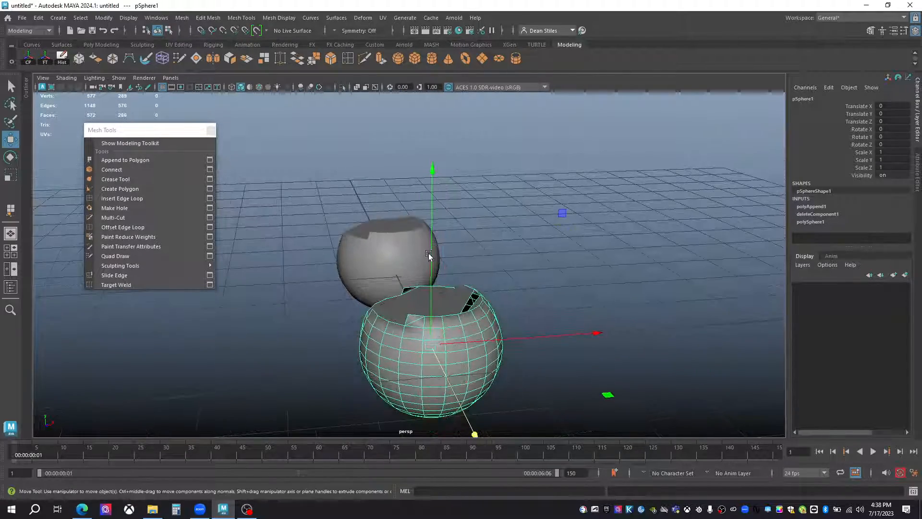
left_click_drag(409, 317, 438, 251, "alt")
left_click(438, 251)
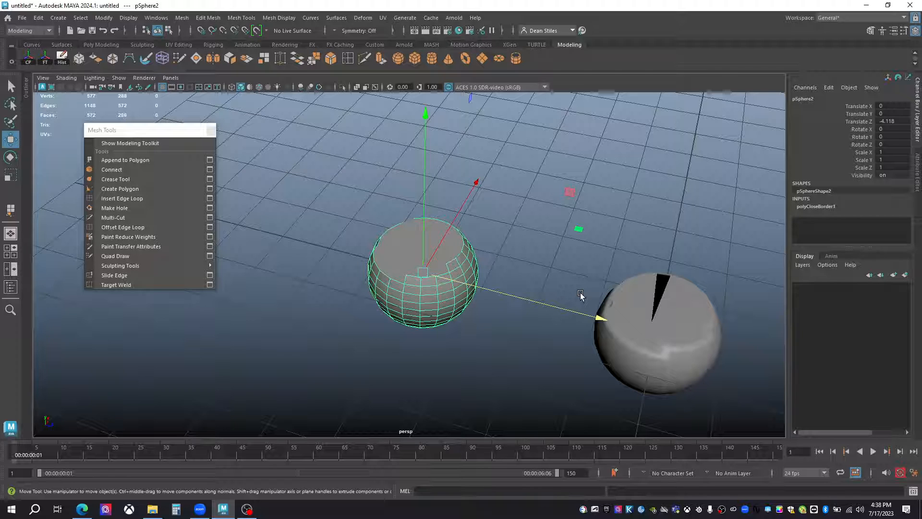
left_click(676, 315)
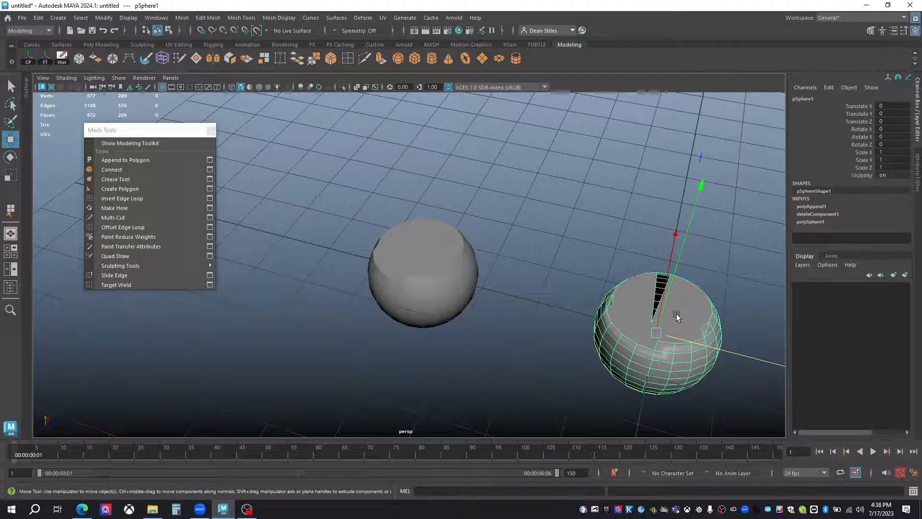
key("Delete")
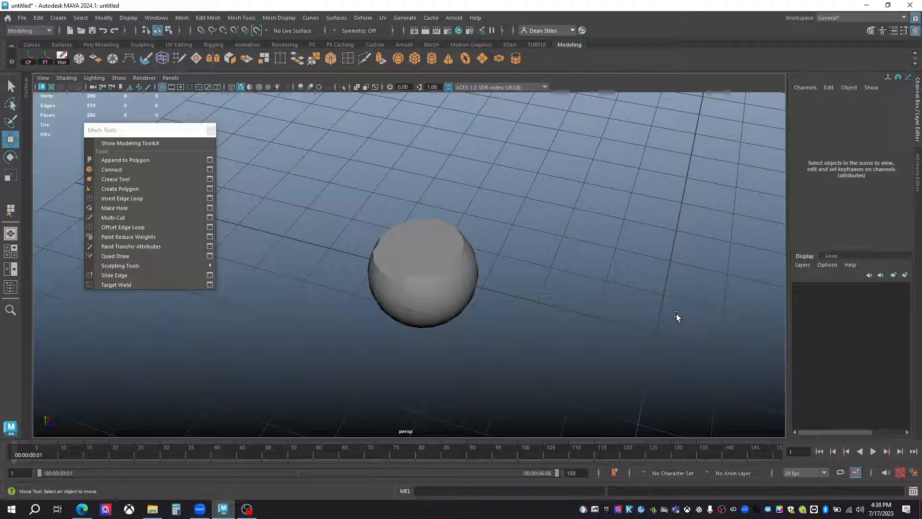
Select a descending staircase of adjacent faces on the side of the filled sphere and apply Connect to them.
left_click(413, 289)
scroll(392, 290, "up", 3)
middle_click_drag(392, 290, 428, 245, "alt")
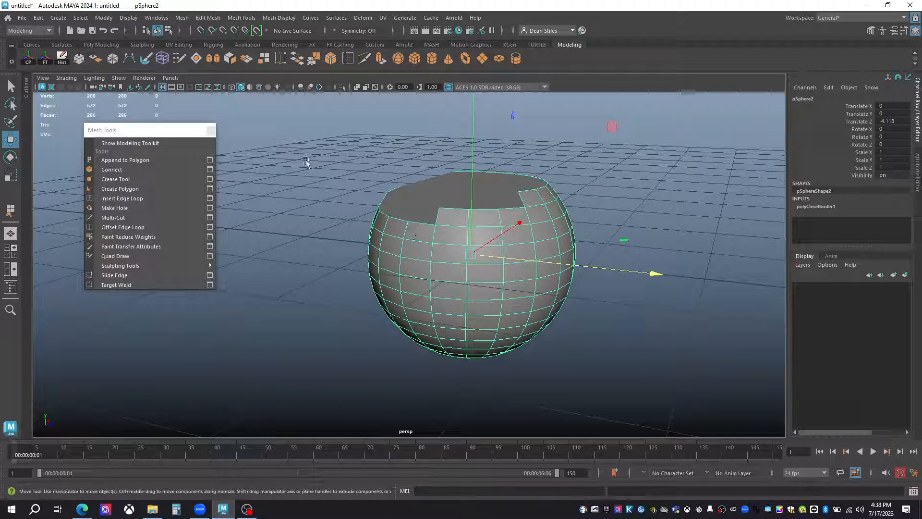
left_click(208, 18)
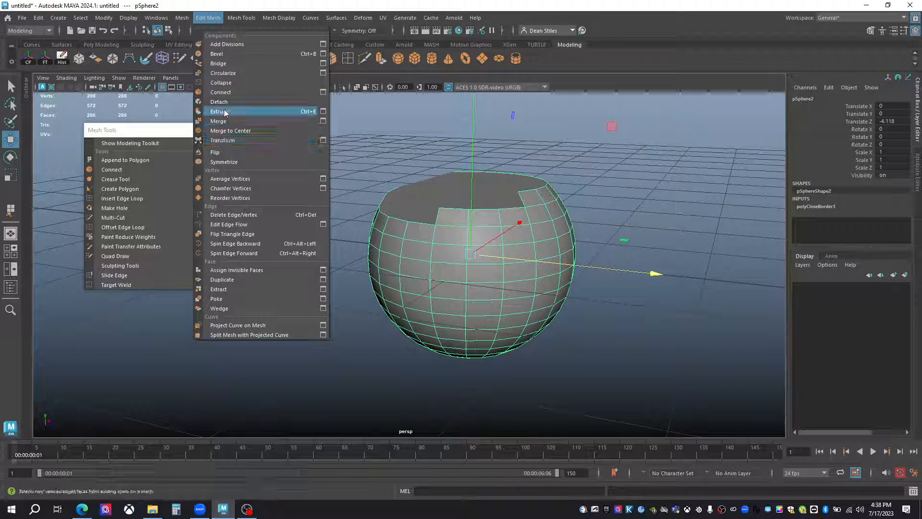
right_click_drag(428, 272, 456, 278, "alt")
right_click_drag(456, 225, 465, 254)
left_click(458, 280)
left_click(470, 303, "shift")
left_click(512, 305, "shift")
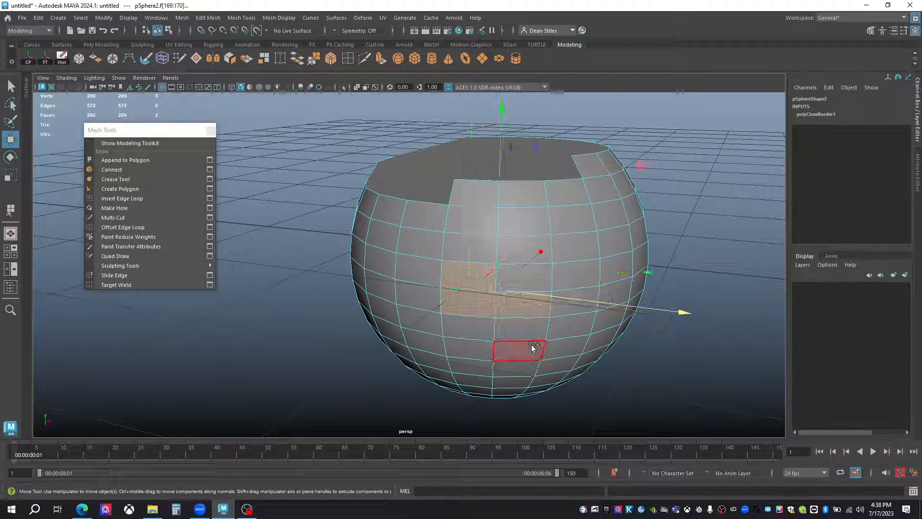
left_click(532, 348, "shift")
left_click(529, 335, "shift")
left_click(560, 348, "shift")
left_click(601, 346, "shift")
left_click_drag(613, 347, 548, 329, "alt")
left_click(548, 316, "shift")
left_click(551, 339, "shift")
left_click_drag(482, 340, 559, 349, "alt")
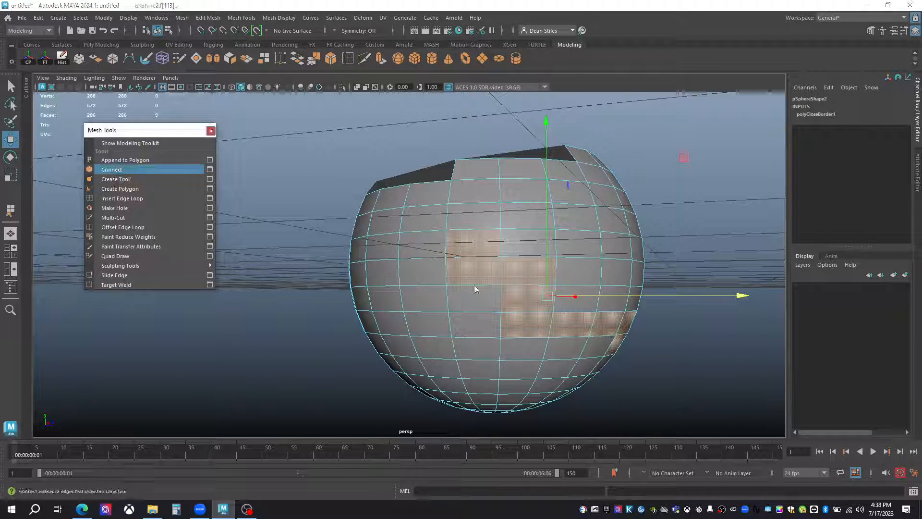
left_click(144, 170)
Open the Tool Settings window, examine its common selection options, close it, and return the sphere to object mode.
left_click(209, 169)
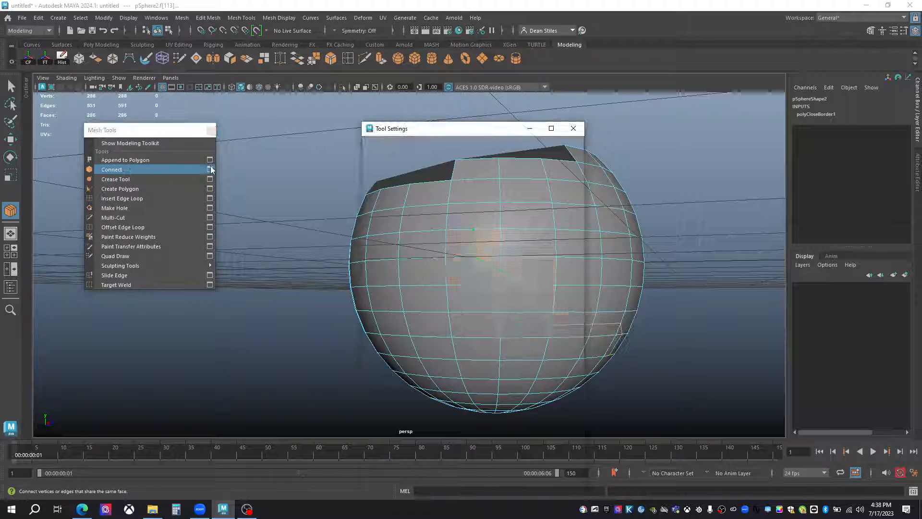
left_click_drag(466, 134, 759, 96)
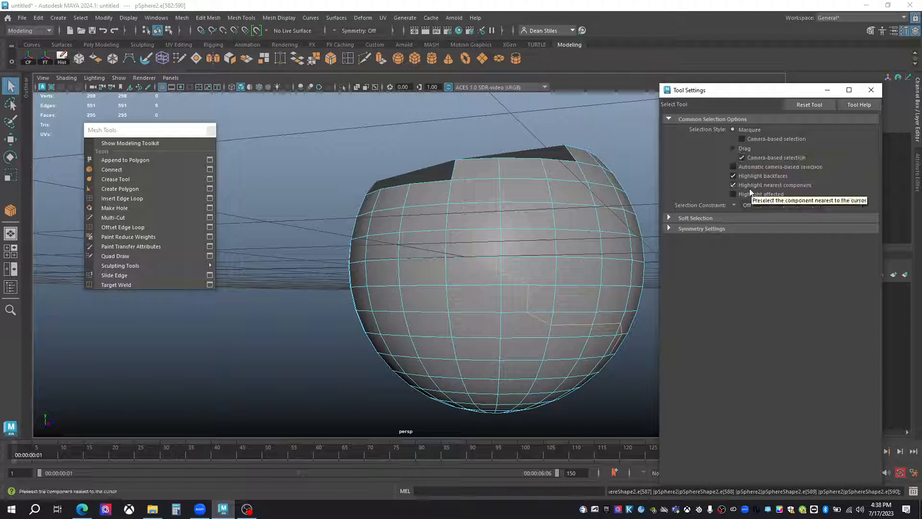
left_click(741, 158)
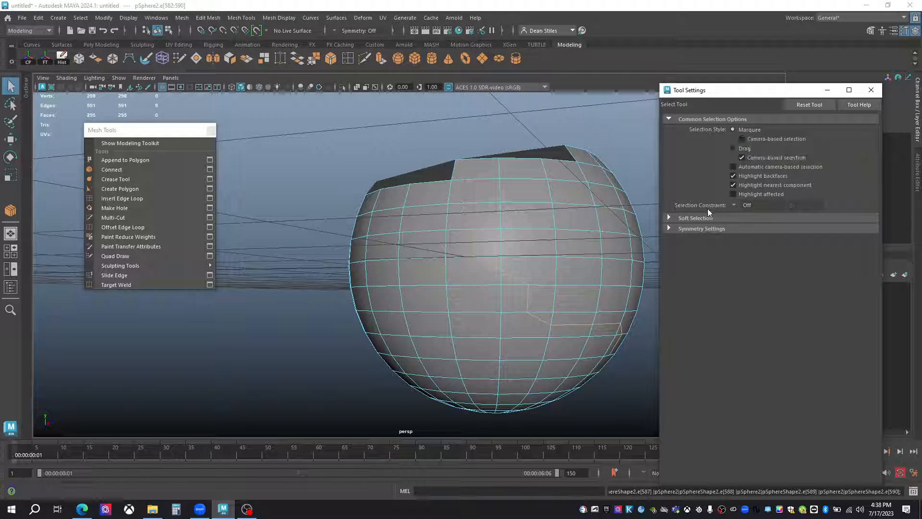
left_click_drag(772, 95, 314, 95)
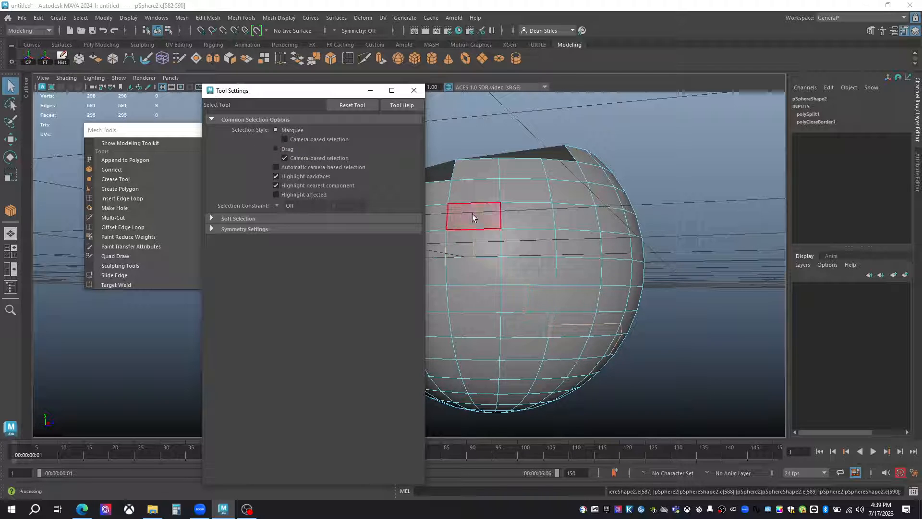
left_click(414, 90)
left_click_drag(437, 264, 439, 227, "alt")
key("F8")
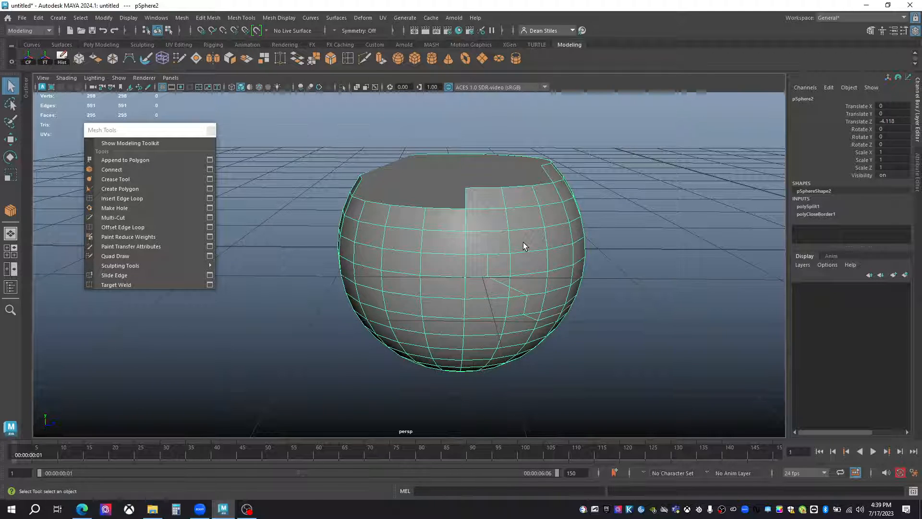
Delete the sphere and create a polygon plane at the origin, with its creation inputs shown for editing.
key("Delete")
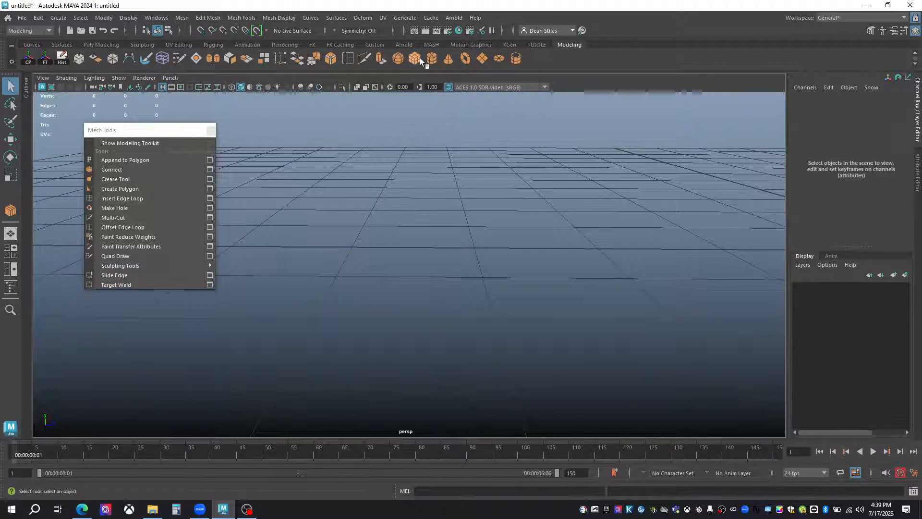
left_click(482, 60)
key("f")
right_click_drag(496, 277, 421, 239, "alt")
left_click_drag(422, 239, 430, 274, "alt")
left_click(816, 207)
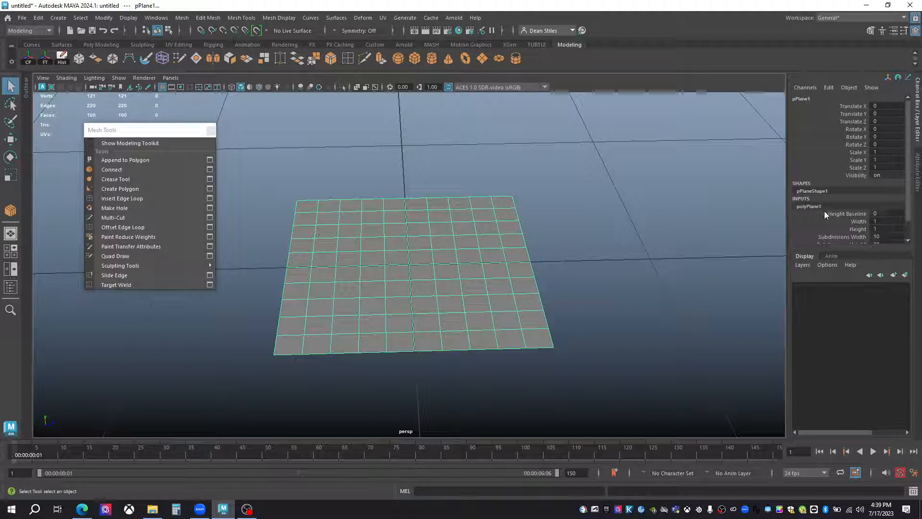
Set the plane's subdivisions to 1 in width and 4 in height.
left_click_drag(858, 251, 860, 342)
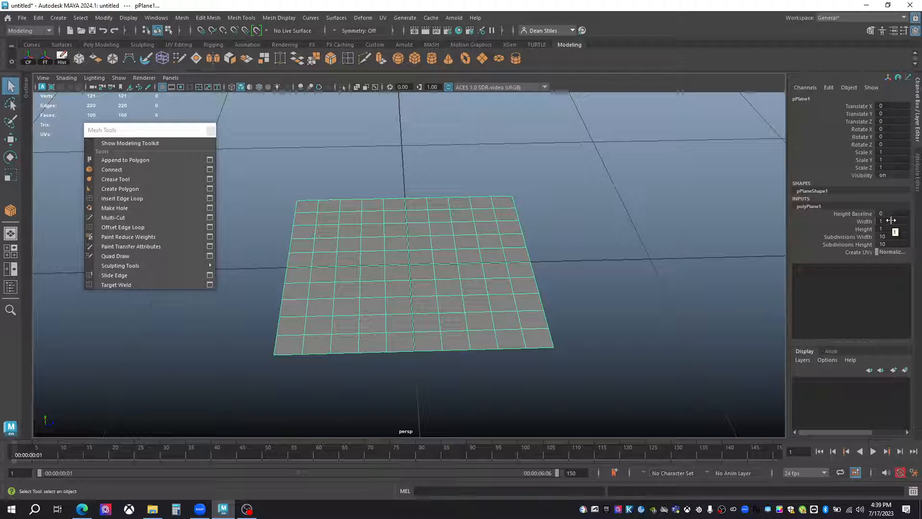
left_click_drag(890, 236, 894, 245)
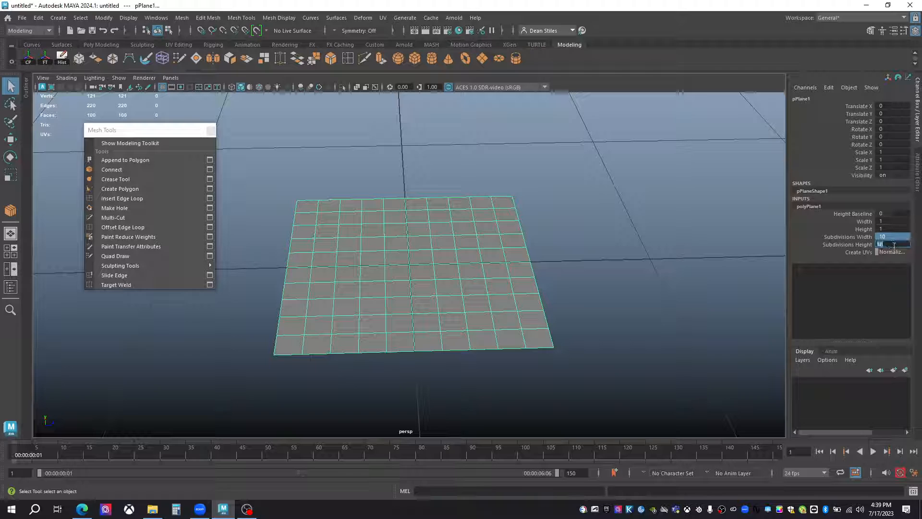
type("3")
key("Return")
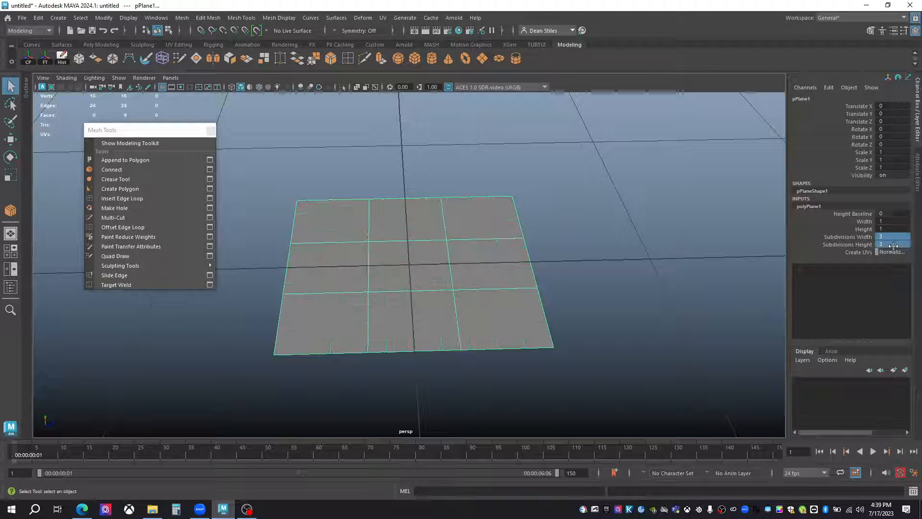
type("4")
key("Return")
key("Return")
Raise the plane's middle edge into a peaked ridge and show the plane in smooth preview.
mouse_move(405, 223)
left_mouse_down("alt")
mouse_move(412, 238)
mouse_move(417, 225)
left_mouse_up("alt")
right_click_drag(418, 224, 404, 182)
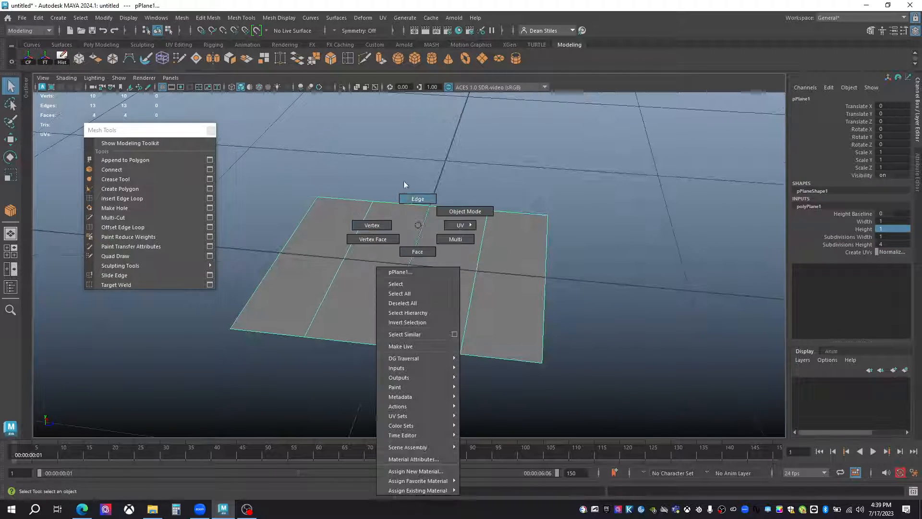
left_click(412, 266)
key("w")
left_click_drag(411, 252, 401, 274)
key("3")
left_click_drag(460, 224, 455, 270, "alt")
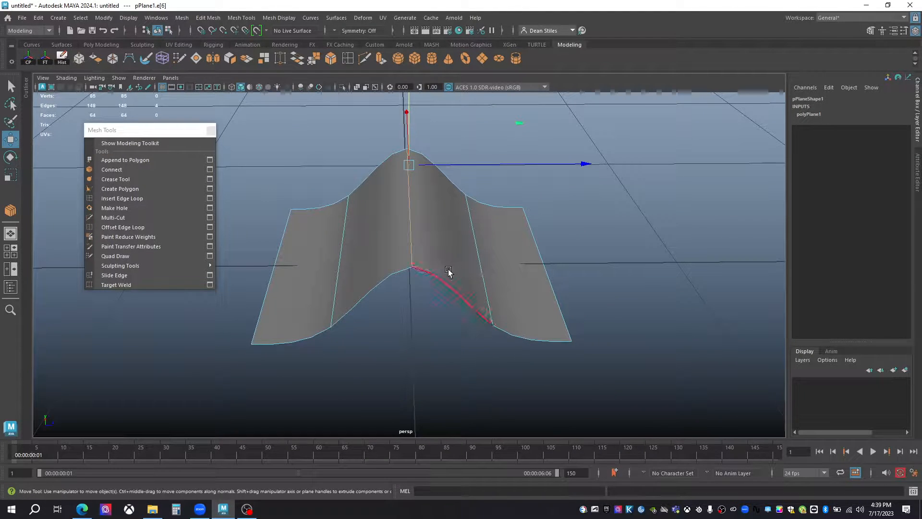
Crease the raised middle edge to a sharp ridge with the Crease Tool and check it in smooth preview.
key("1")
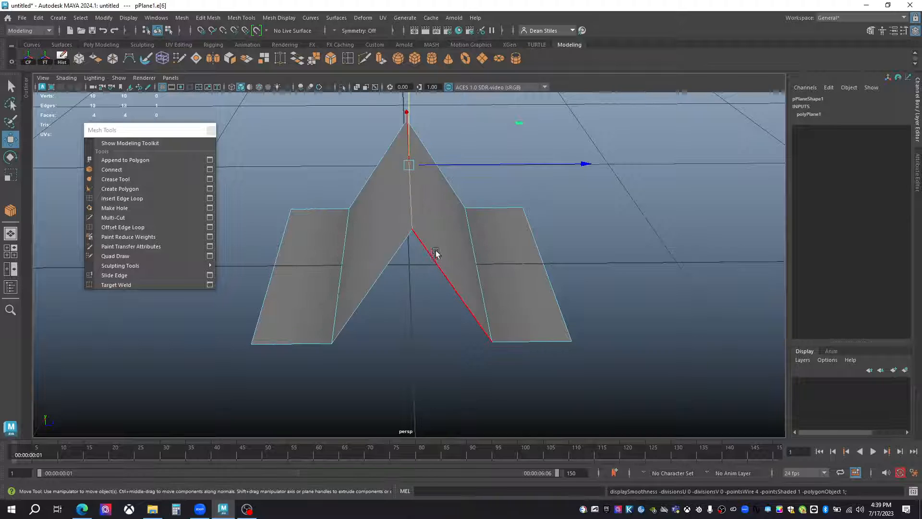
left_click(123, 180)
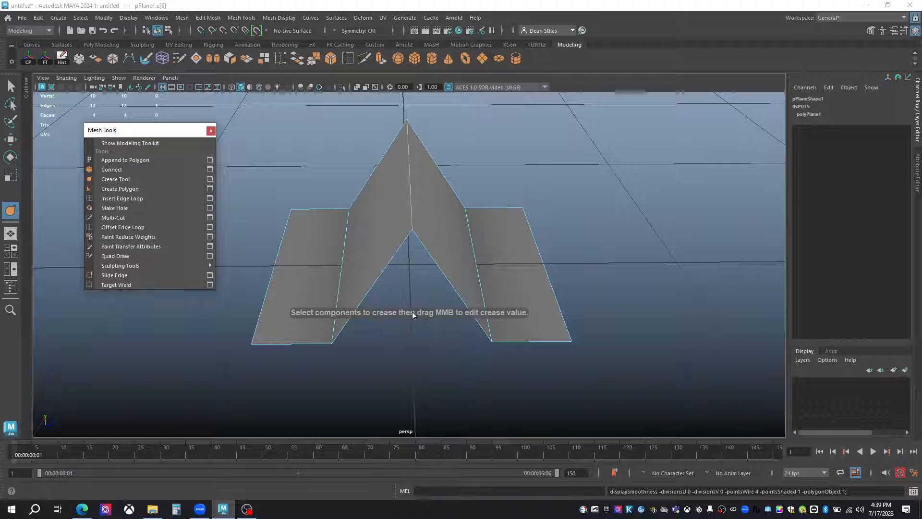
left_click(411, 200)
middle_click_drag(411, 203, 416, 150)
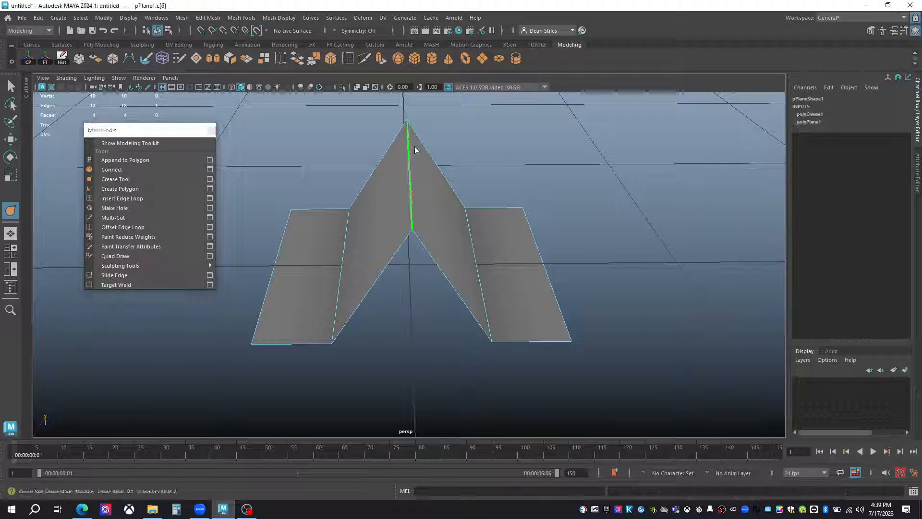
key("3")
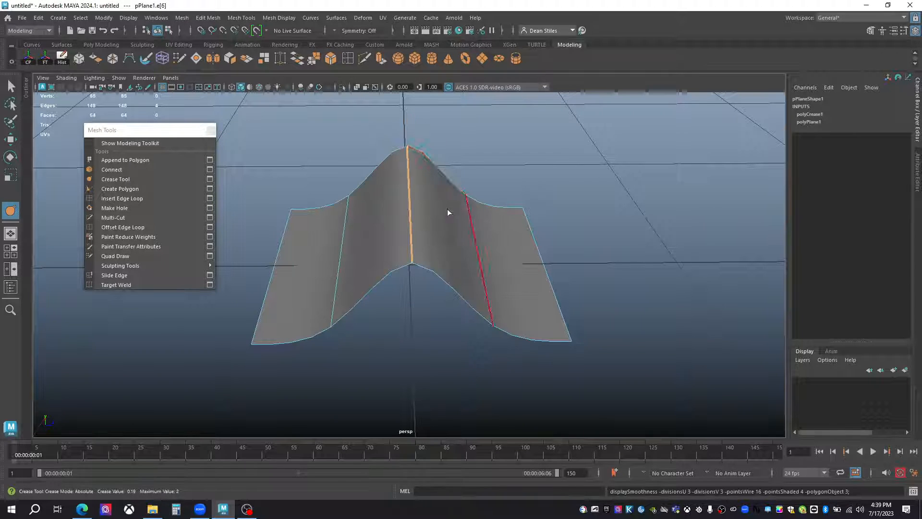
middle_click_drag(420, 141, 360, 7)
middle_click_drag(272, 148, 634, 133)
left_click_drag(633, 136, 425, 163, "alt")
middle_click_drag(408, 273, 587, 267)
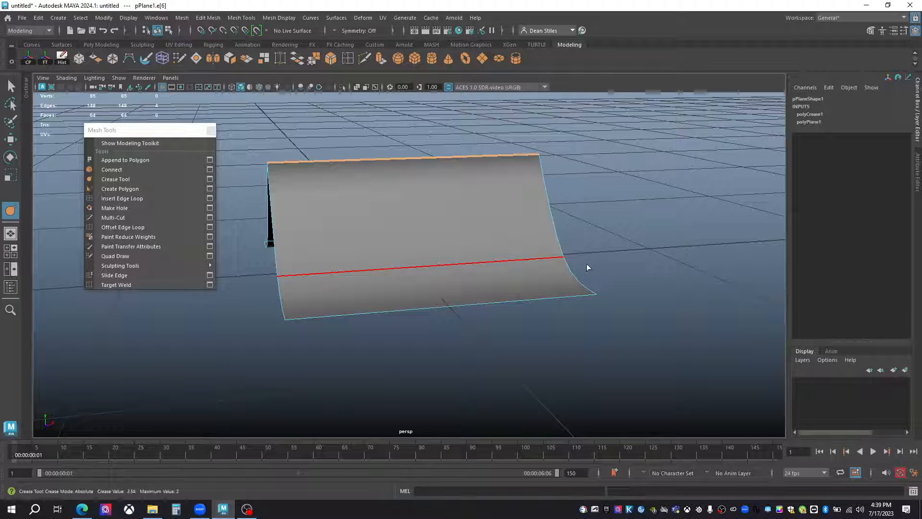
Crease the two lower fold edges on either side of the ridge until they are sharp.
left_click_drag(460, 279, 538, 282, "alt")
left_click(466, 270)
middle_click_drag(466, 270, 609, 104)
left_click_drag(609, 104, 414, 286, "alt")
left_click(430, 288)
middle_click_drag(430, 287, 557, 310)
left_click_drag(556, 310, 454, 310, "alt")
key("q")
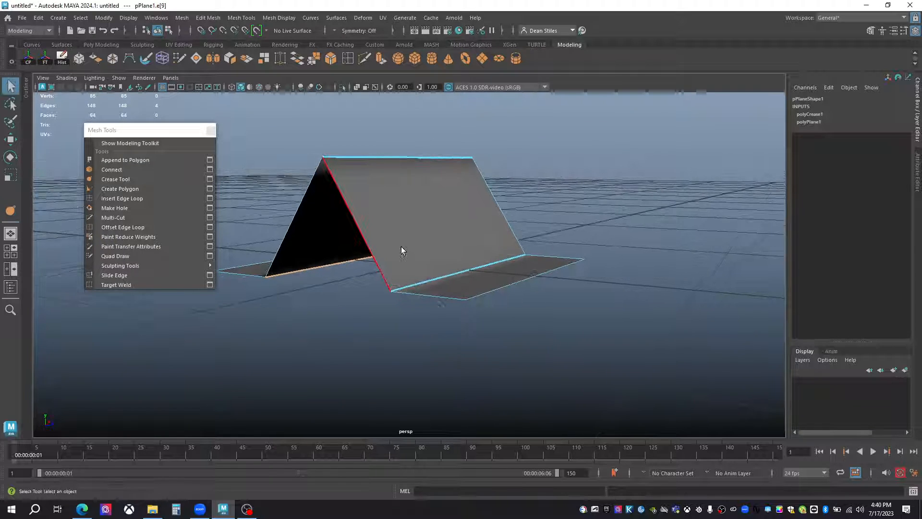
Return the creased plane to object mode and move it aside along the Z axis.
right_click_drag(401, 244, 513, 224)
left_click_drag(514, 225, 503, 364, "alt")
key("w")
left_click_drag(528, 259, 398, 309)
middle_click_drag(398, 309, 475, 311, "alt")
left_click_drag(476, 311, 431, 273, "alt")
Create a second polygon plane with 1 width subdivision and 4 height subdivisions.
left_click(482, 58)
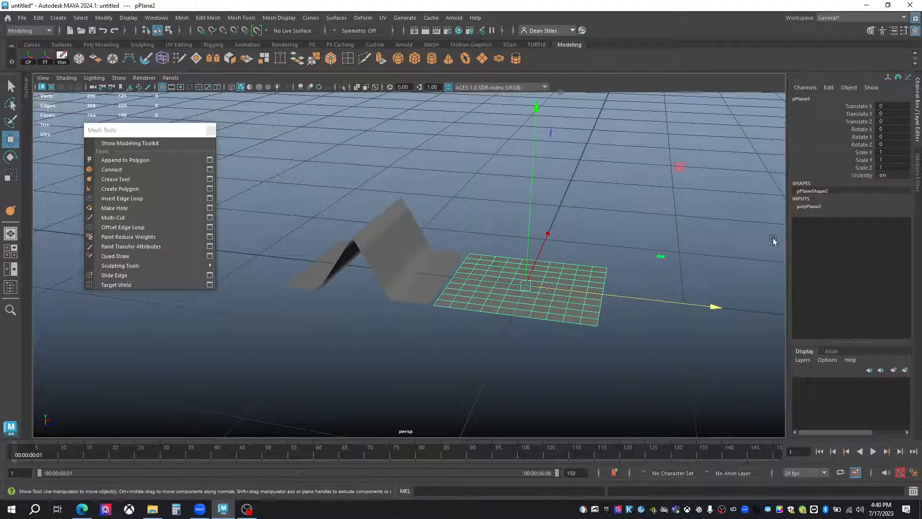
left_click(824, 207)
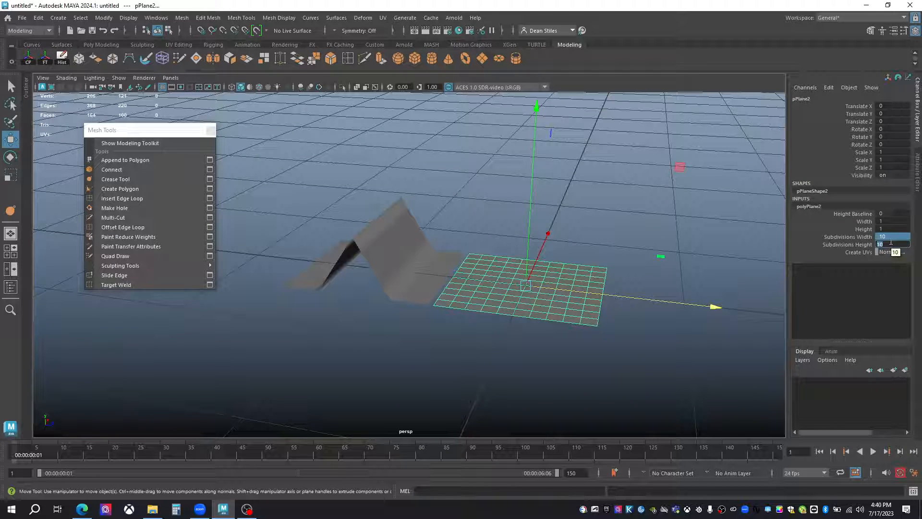
type("4")
key("Return")
left_click(892, 235)
type("1")
key("Return")
Raise the second plane's middle edge into a ridge and show it in smooth preview beside the creased plane.
left_click_drag(449, 247, 482, 269, "alt")
key("q")
right_click_drag(549, 300, 561, 177)
left_click(553, 271)
key("w")
left_click_drag(557, 259, 566, 195)
key("3")
left_click_drag(552, 264, 572, 294, "alt")
scroll(572, 294, "up", 1)
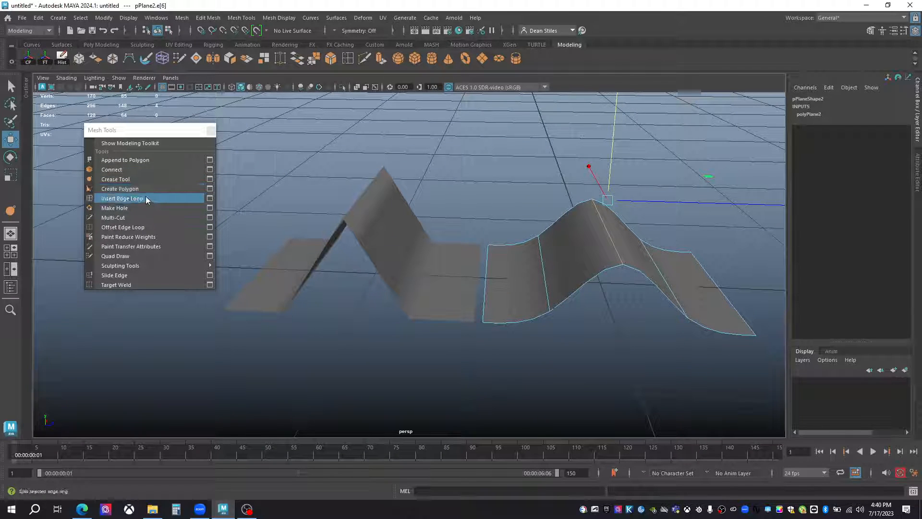
Sharpen the second plane's ridge and two fold edges by adding offset edge loops close to both sides of each.
left_click(129, 226)
left_click_drag(636, 223, 615, 267, "alt")
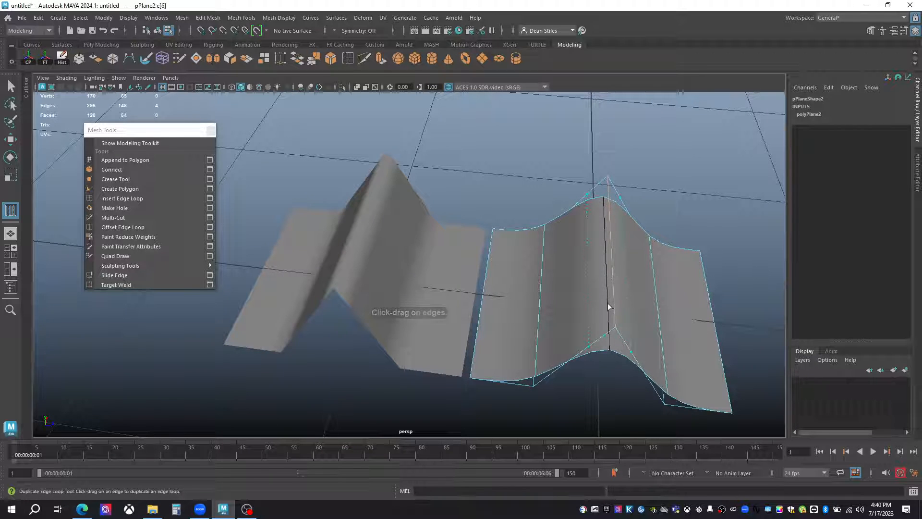
left_click_drag(607, 306, 611, 305)
left_click_drag(534, 353, 531, 376)
left_click_drag(585, 345, 589, 314, "alt")
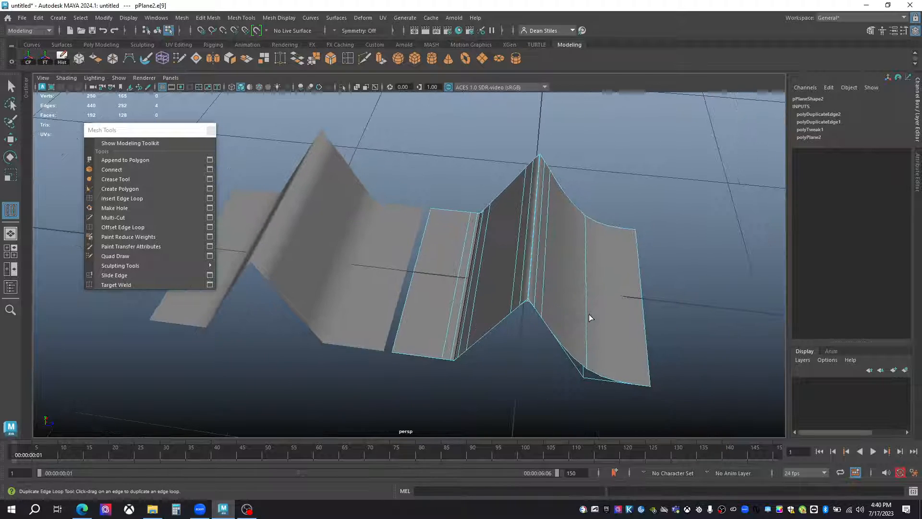
key("q")
Compare the creased plane with the offset-edge-loop plane in object mode and delete both.
left_click_drag(580, 358, 432, 286)
right_click_drag(431, 283, 478, 210)
left_click_drag(478, 211, 283, 261, "alt")
left_click(335, 246)
left_click_drag(335, 247, 506, 255, "alt")
left_click(498, 254, "shift")
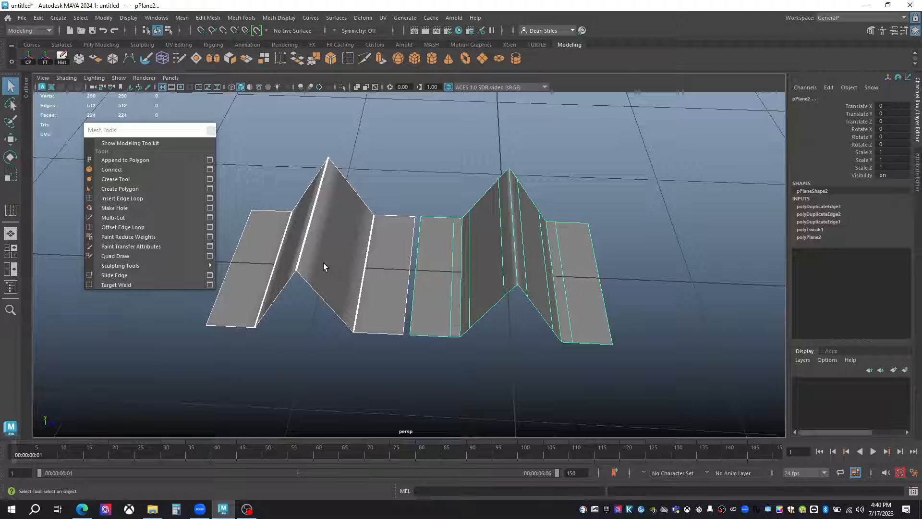
left_click_drag(288, 140, 623, 323)
key("Delete")
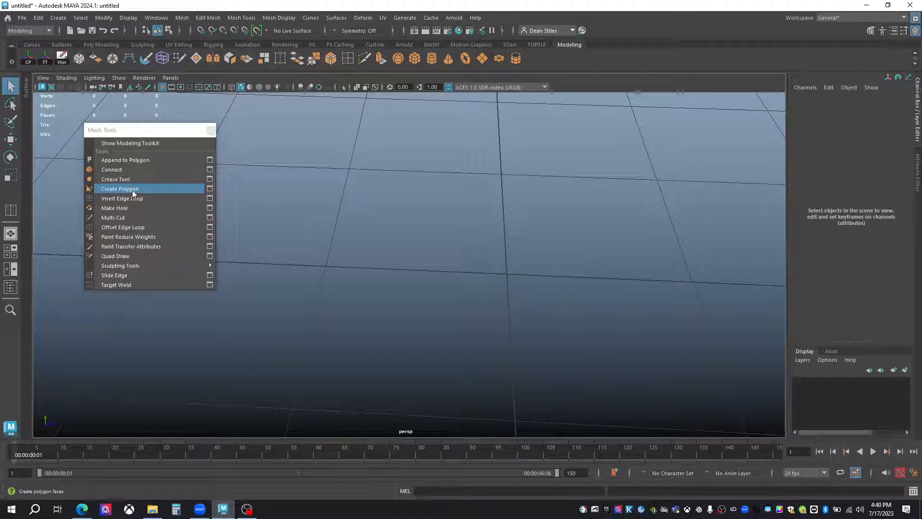
Draw an irregular, concave many-sided polygon on the grid with Create Polygon.
scroll(421, 279, "down", 3)
left_click_drag(421, 279, 417, 289, "alt")
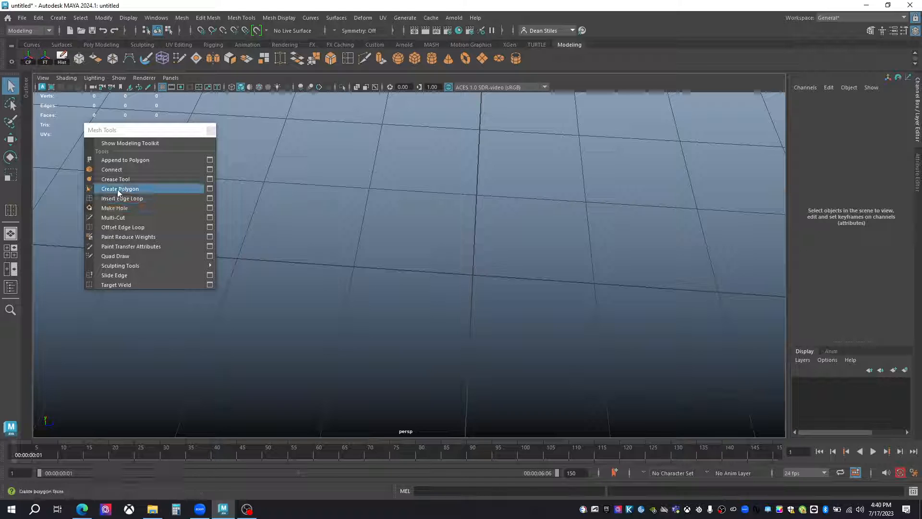
left_click(119, 188)
left_click(446, 201)
left_click(312, 220)
left_click(352, 333)
left_click(488, 295)
left_click(677, 260)
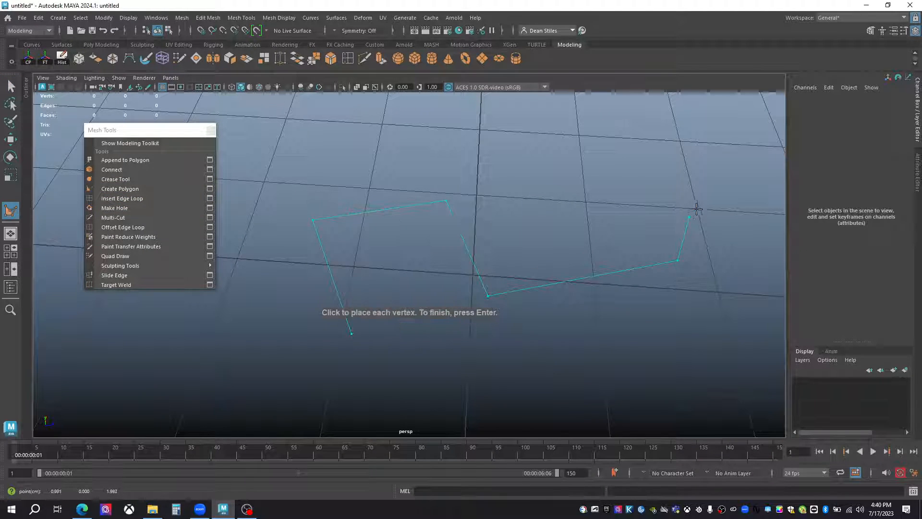
left_click(695, 210)
left_click(673, 402)
left_click(467, 389)
left_click(372, 367)
left_click(306, 374)
key("Return")
Inspect and delete the drawn polygon, and create a polygon sphere in its place.
left_click_drag(328, 379, 418, 269, "alt")
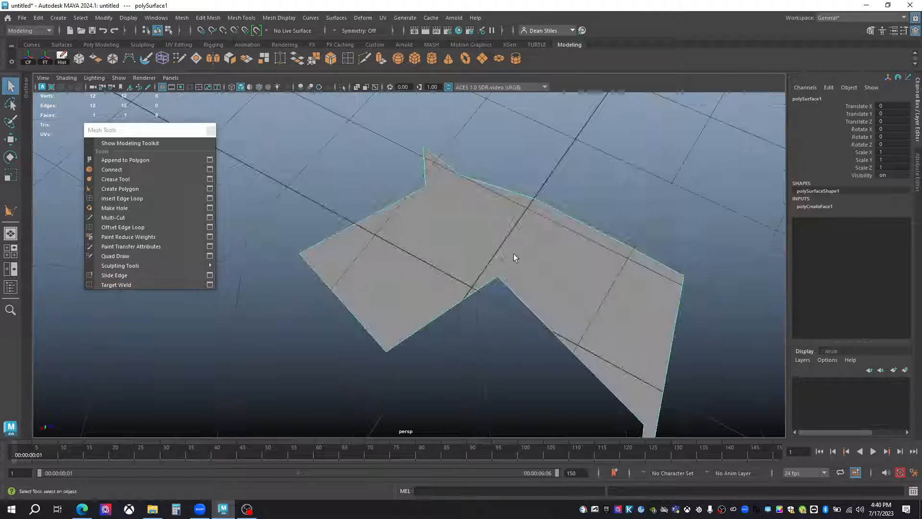
left_click_drag(549, 288, 336, 262, "alt")
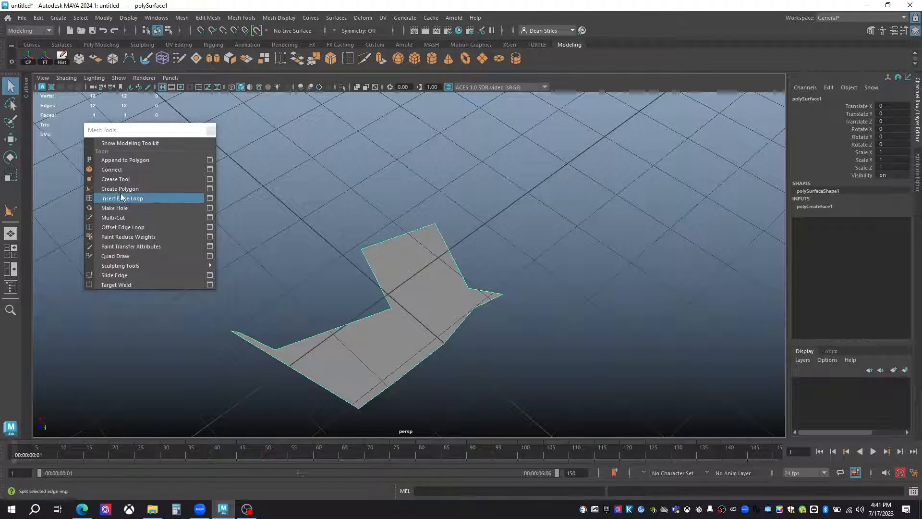
key("Delete")
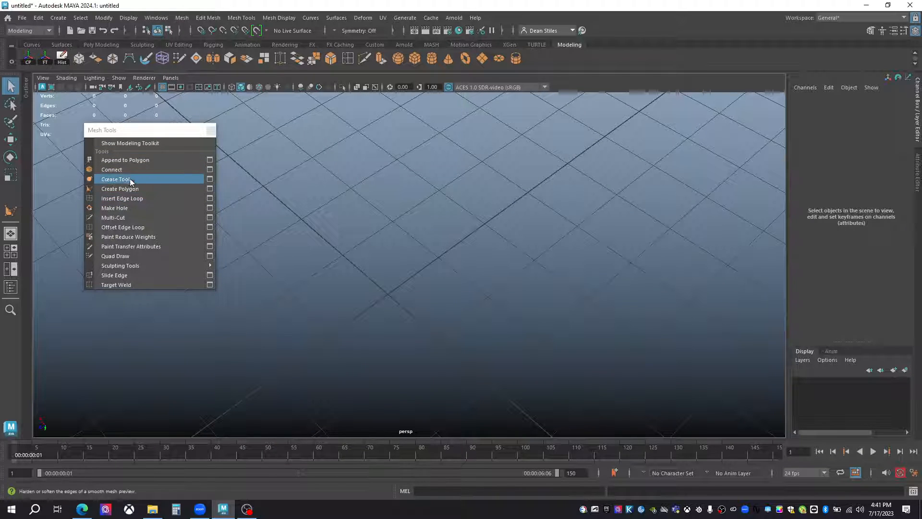
left_click(398, 58)
right_click_drag(456, 292, 519, 332, "alt")
left_click_drag(385, 331, 372, 276, "alt")
middle_click_drag(373, 276, 397, 285, "alt")
right_click_drag(397, 285, 374, 278, "alt")
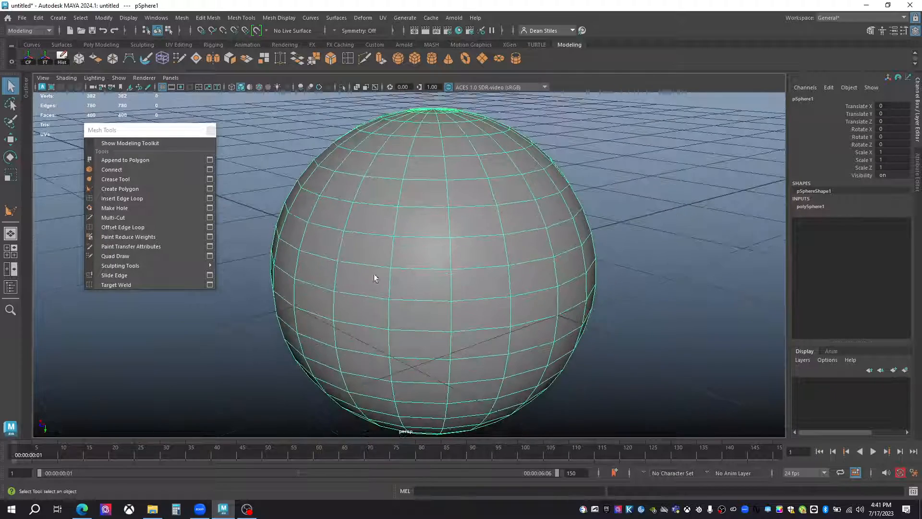
Open the Insert Edge Loop options beside the sphere and insert a vertical loop using Relative distance from edge.
left_click(209, 198)
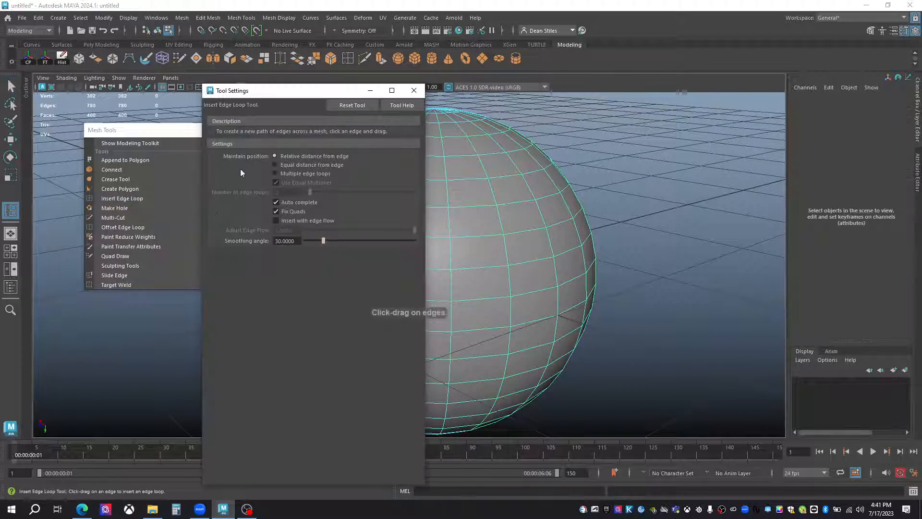
left_click_drag(267, 91, 734, 72)
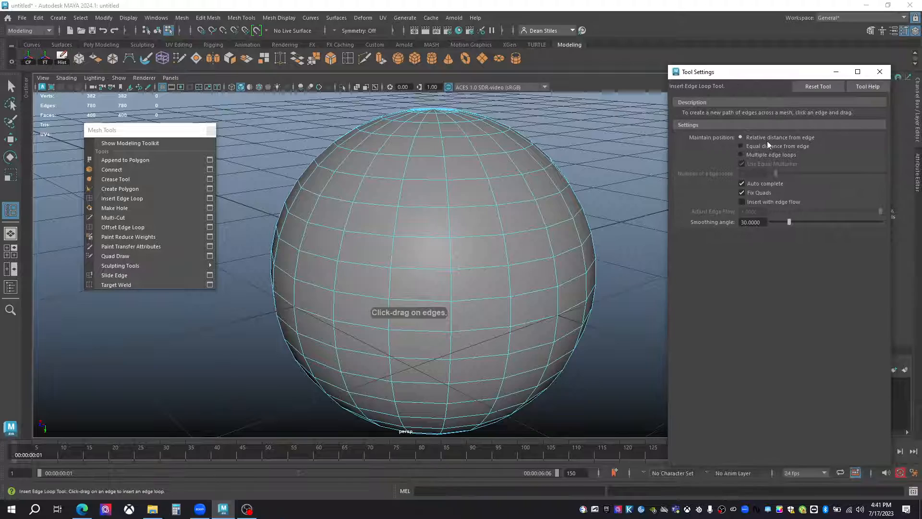
right_click_drag(399, 210, 454, 236, "alt")
left_click_drag(456, 150, 435, 233)
Switch Insert Edge Loop to Equal distance from edge, insert another vertical loop on the sphere, and inspect its spacing.
left_click(741, 146)
left_click(441, 186)
left_click_drag(442, 187, 407, 187, "alt")
scroll(457, 198, "up", 3)
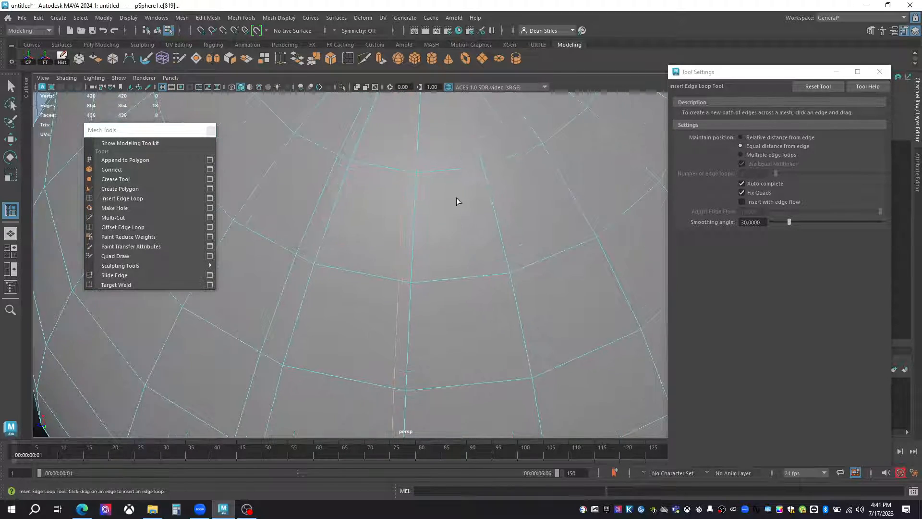
scroll(457, 199, "down", 3)
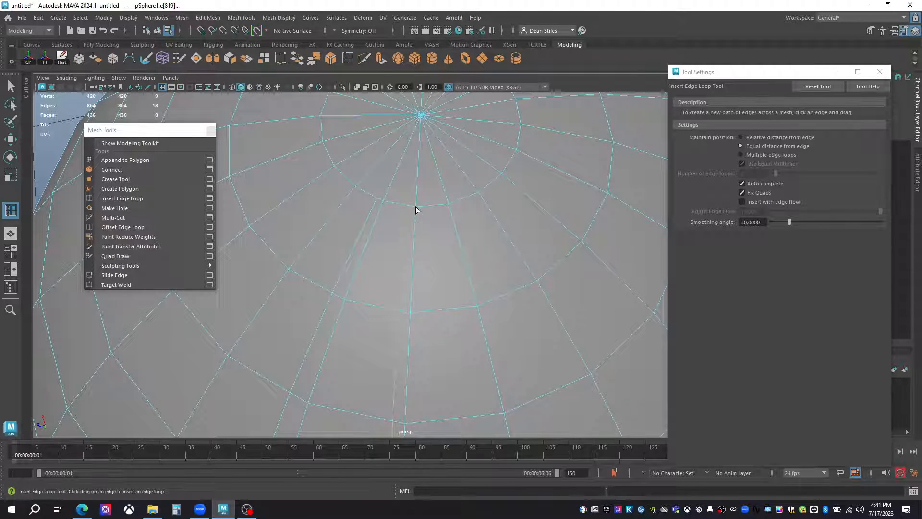
left_click_drag(413, 346, 414, 296, "alt")
left_click_drag(402, 224, 368, 240, "alt")
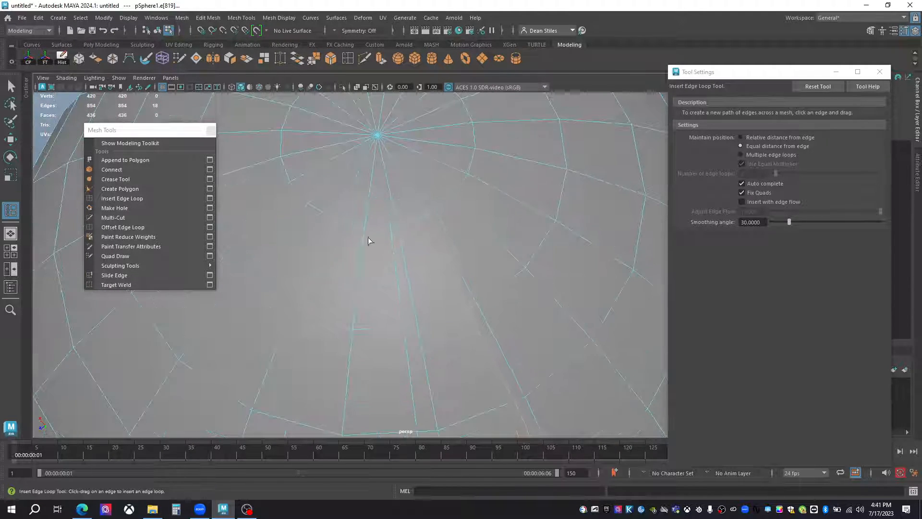
scroll(369, 240, "up", 3)
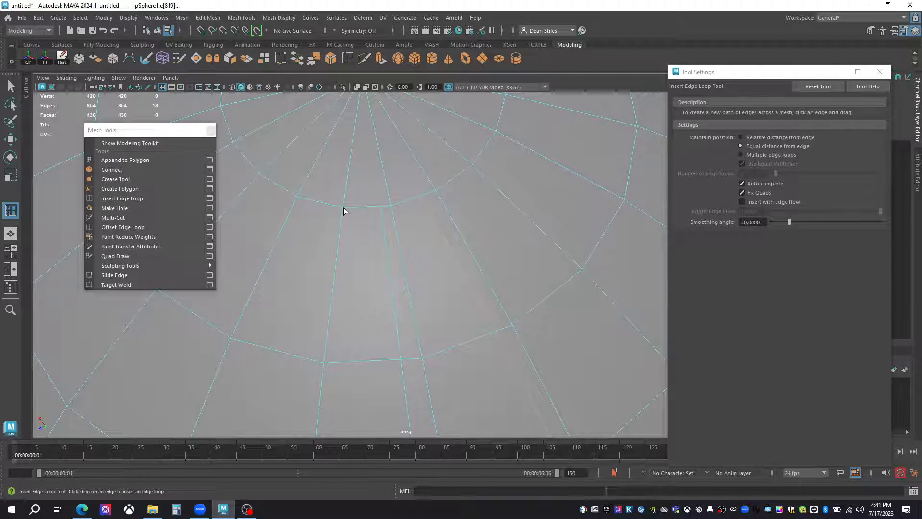
Select the short horizontal edges beside the equal-distance loop to compare the spacing above and below one face row.
key("q")
right_click_drag(361, 199, 364, 177)
left_click(363, 208)
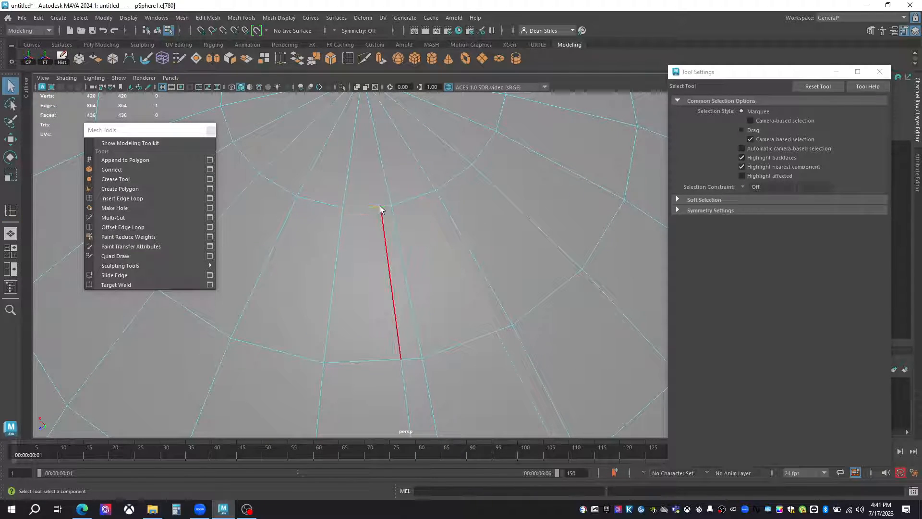
left_click(383, 208, "shift")
left_click(388, 364)
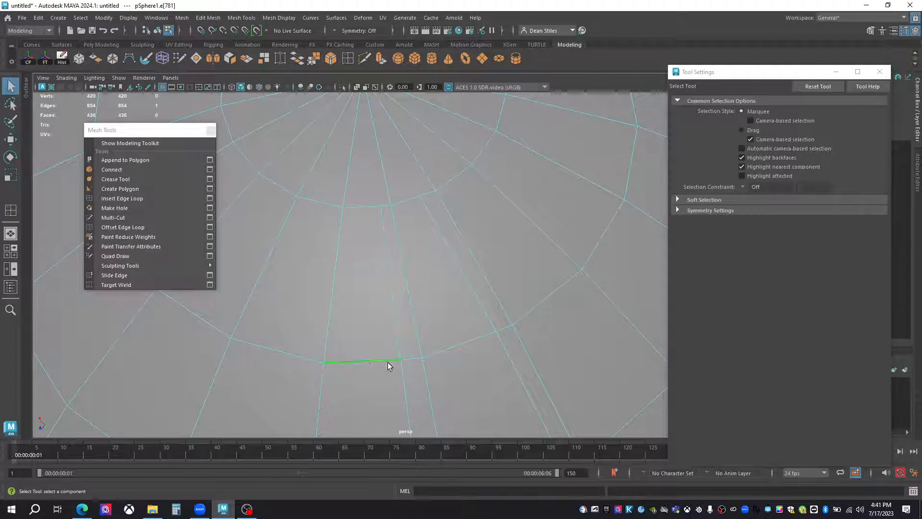
left_click(409, 359, "shift")
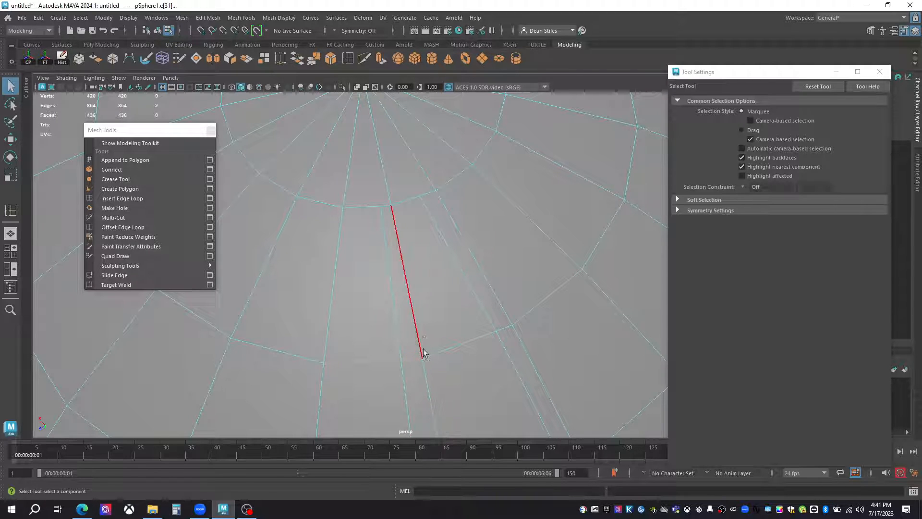
Select the short horizontal edge beside the equal-distance loop, one row higher, and examine its width up close.
left_click(420, 324)
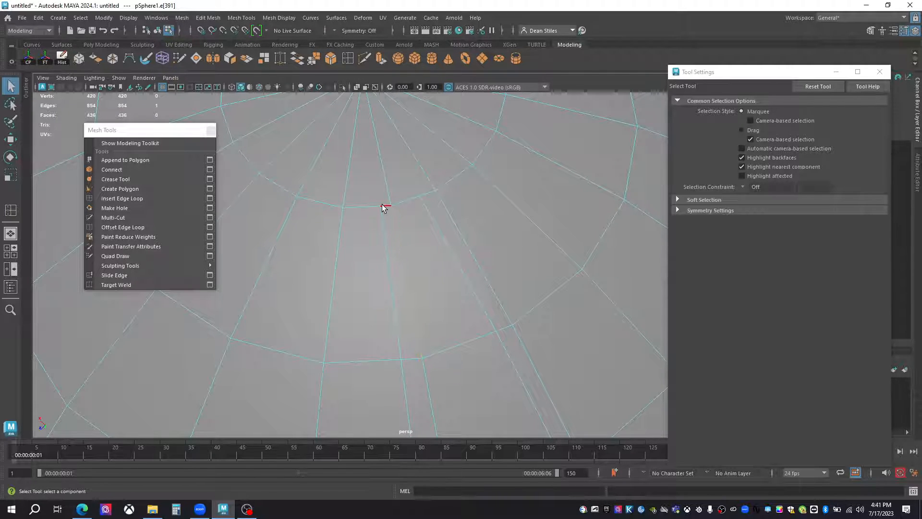
scroll(392, 225, "up", 3)
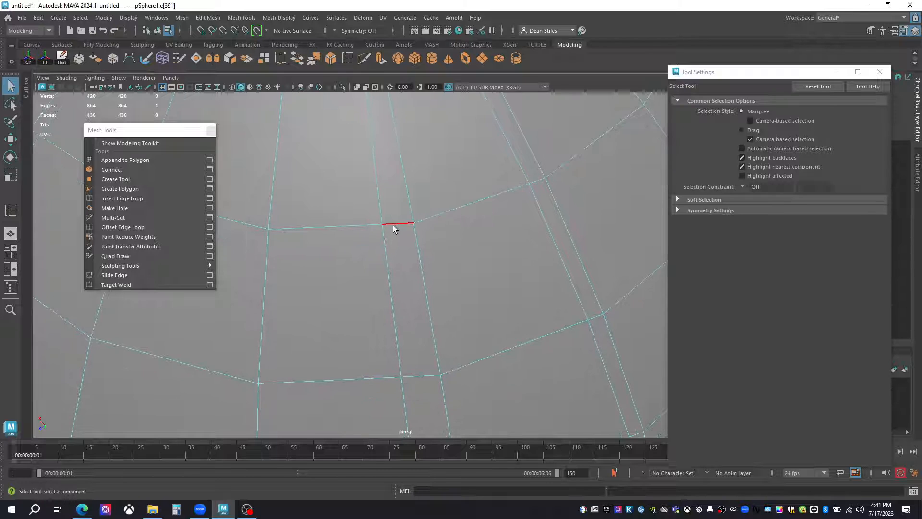
scroll(423, 355, "down", 4)
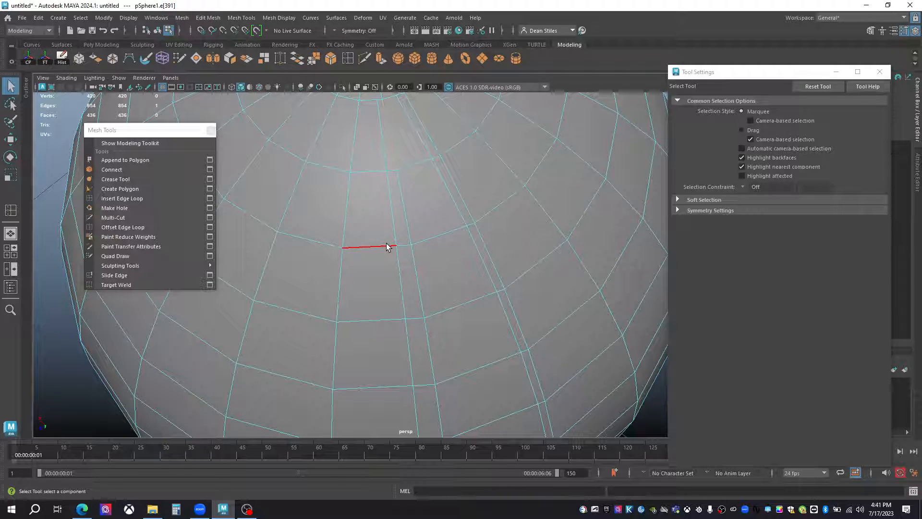
Set Insert Edge Loop to Multiple edge loops with 5 loops and insert them horizontally around the sphere's middle.
left_click(130, 199)
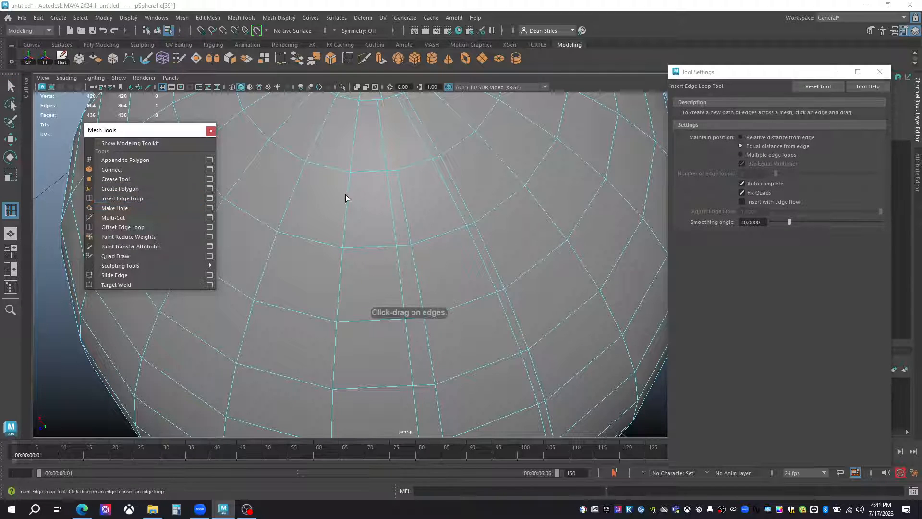
left_click(740, 137)
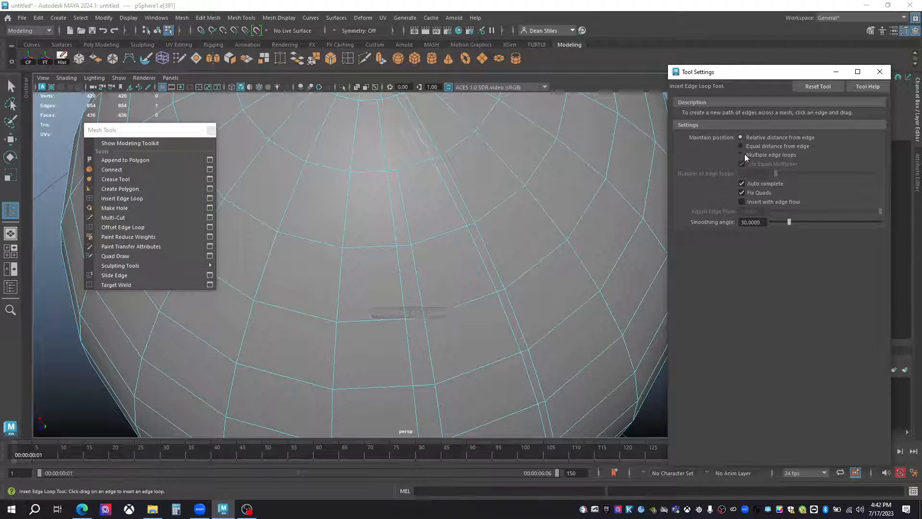
left_click(740, 155)
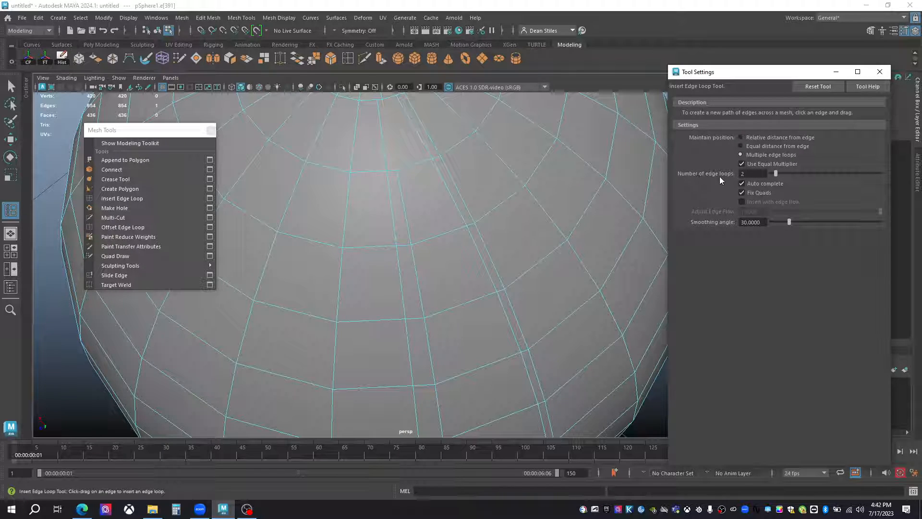
type("5")
key("Return")
scroll(396, 326, "down", 4)
left_click_drag(396, 326, 443, 342, "alt")
left_click(522, 345)
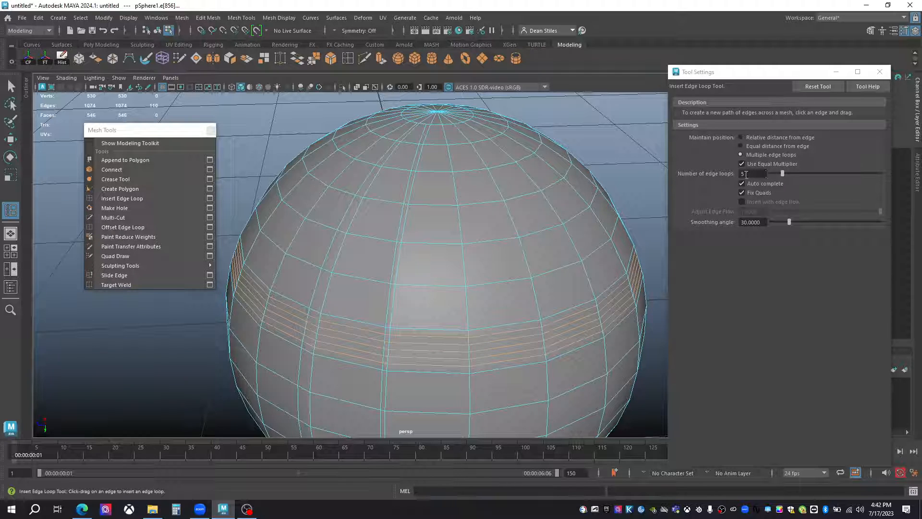
Set the number of edge loops to 2 and insert them in a face row above the five-loop band.
left_click_drag(747, 175, 739, 174)
type("2")
key("Return")
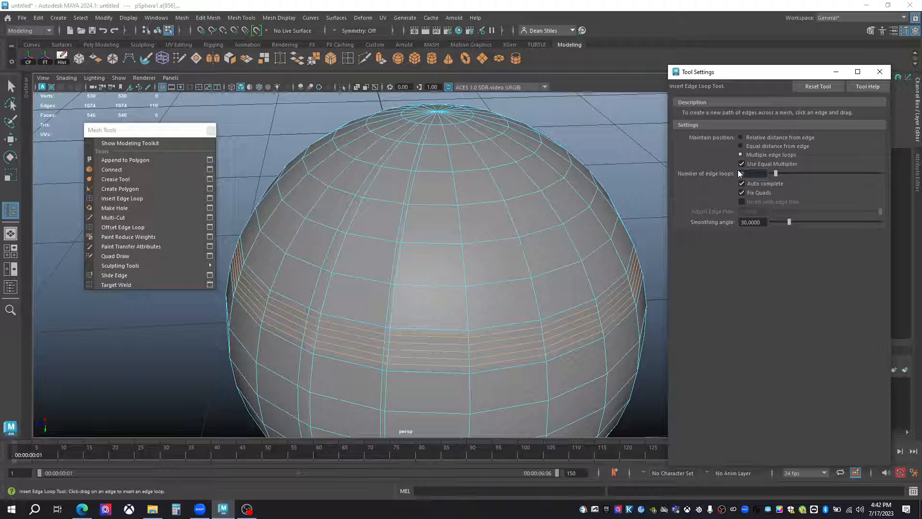
left_click(526, 256)
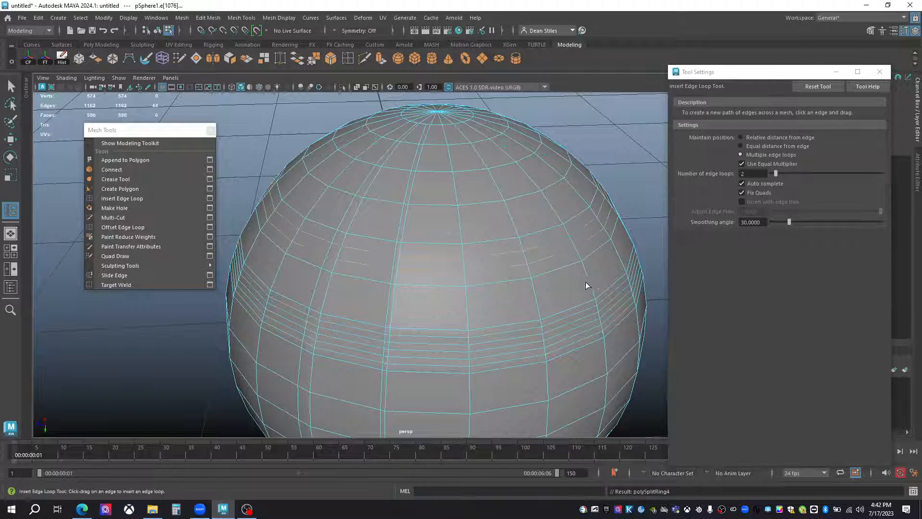
right_click_drag(515, 249, 418, 276, "alt")
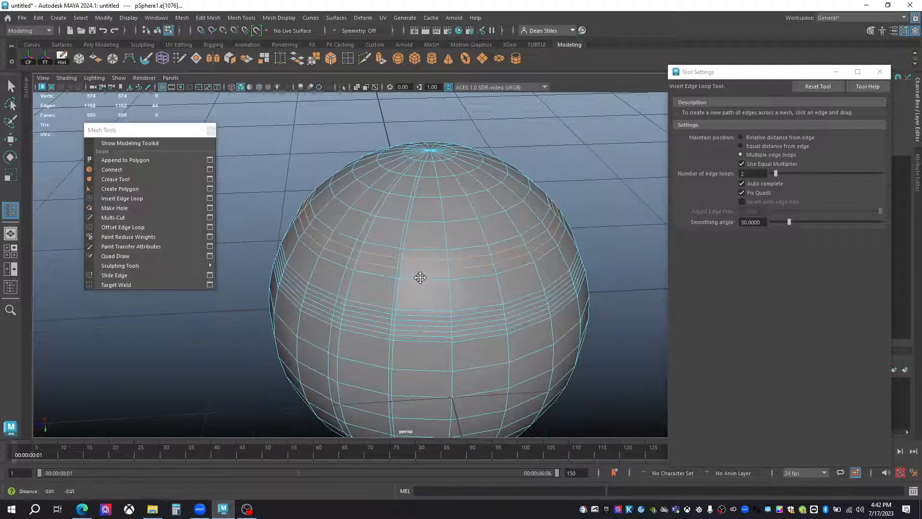
left_click_drag(418, 276, 368, 226, "alt")
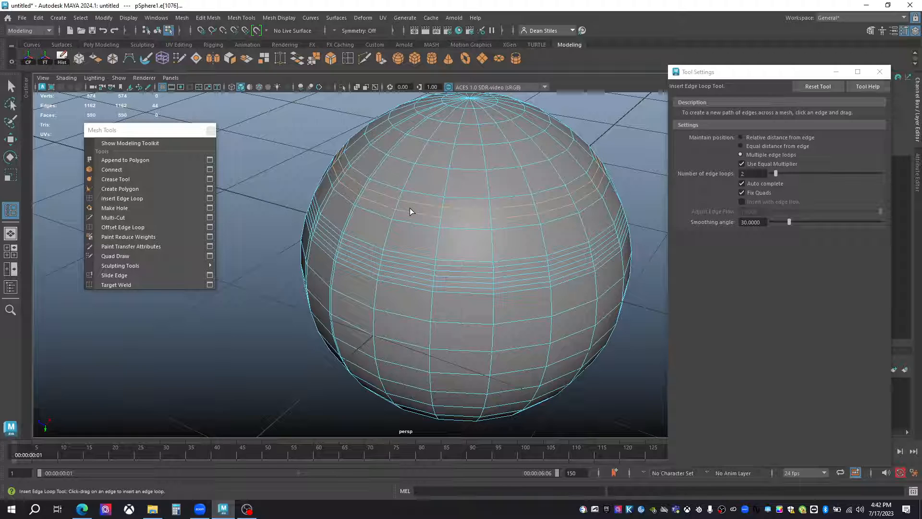
Set the number of edge loops to 1 and insert single centred loops in three face rows on the sphere's lower half.
left_click_drag(745, 174, 730, 172)
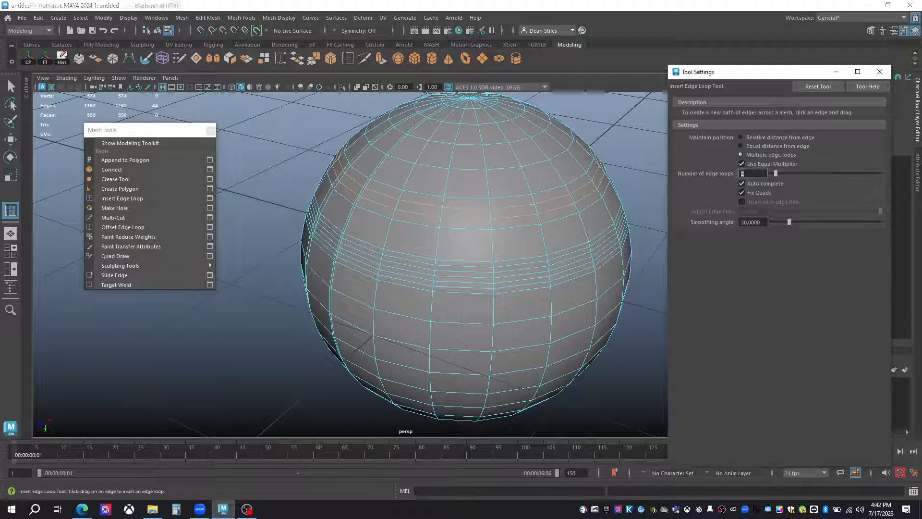
type("1")
key("Return")
left_click_drag(461, 337, 404, 282, "alt")
scroll(430, 233, "up", 5)
scroll(432, 233, "up", 3)
left_click_drag(432, 234, 403, 273, "alt")
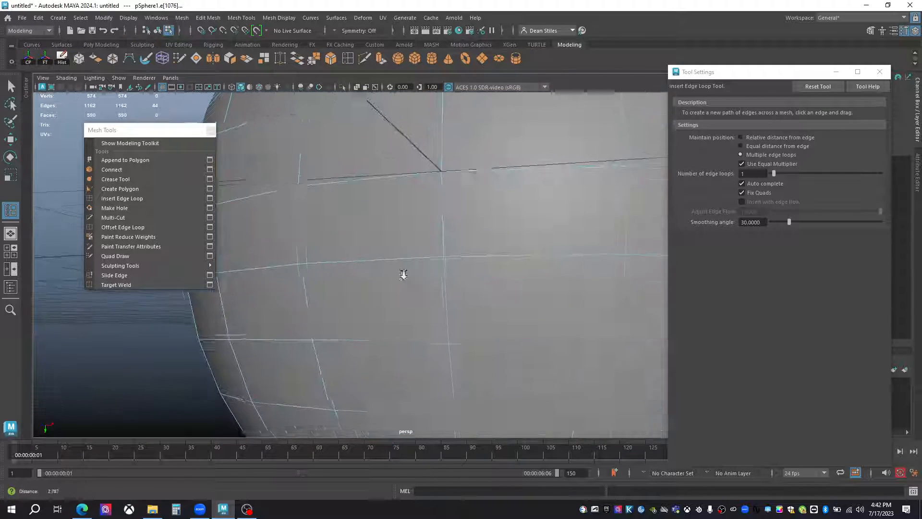
left_click_drag(332, 282, 409, 240, "alt")
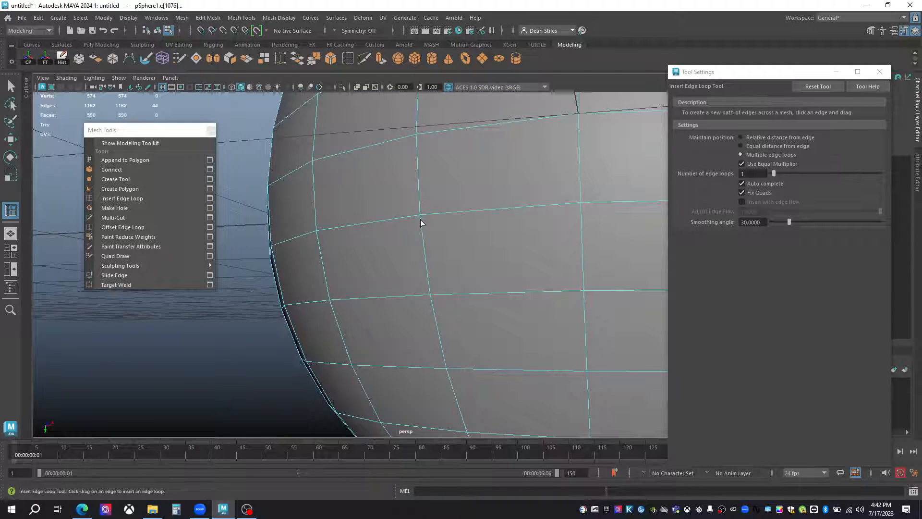
left_click(420, 220)
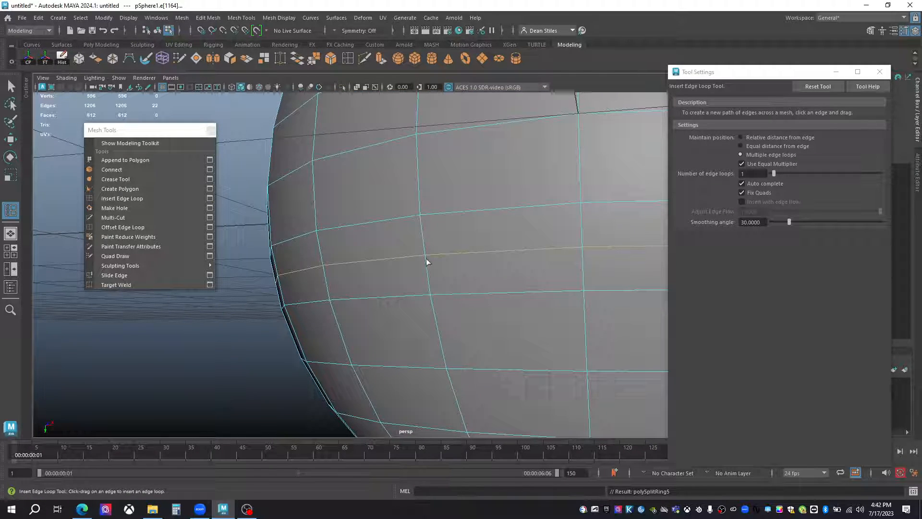
left_click(431, 301)
left_click(456, 396)
scroll(506, 332, "down", 5)
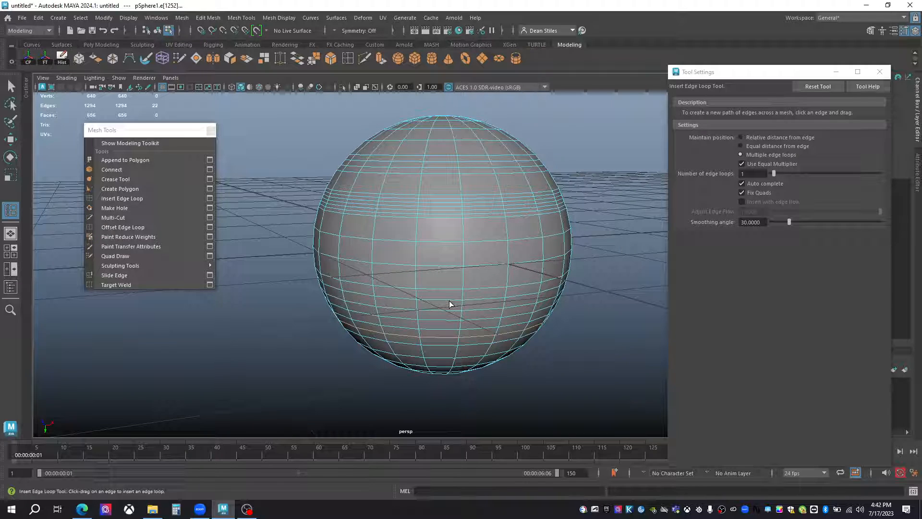
Switch to Relative distance from edge with Auto complete off, and insert a partial edge path across the faces below the five-loop band.
left_click(742, 137)
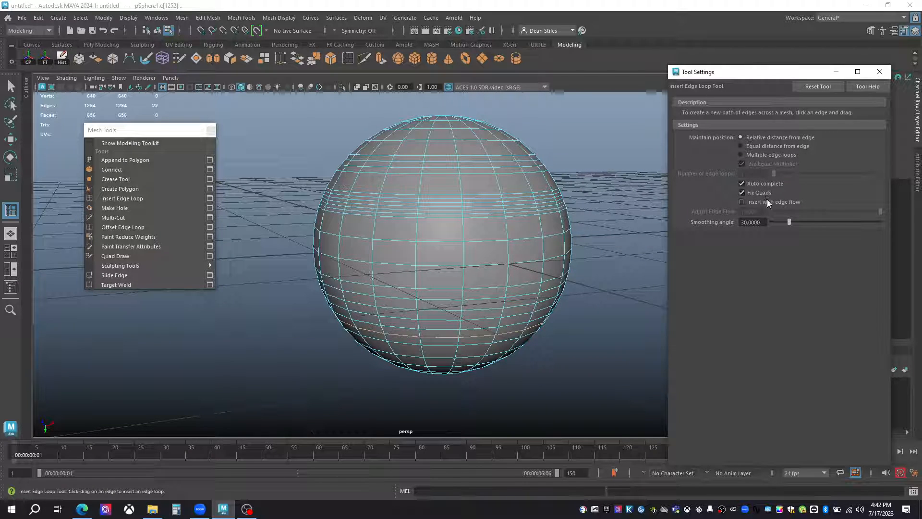
left_click(744, 183)
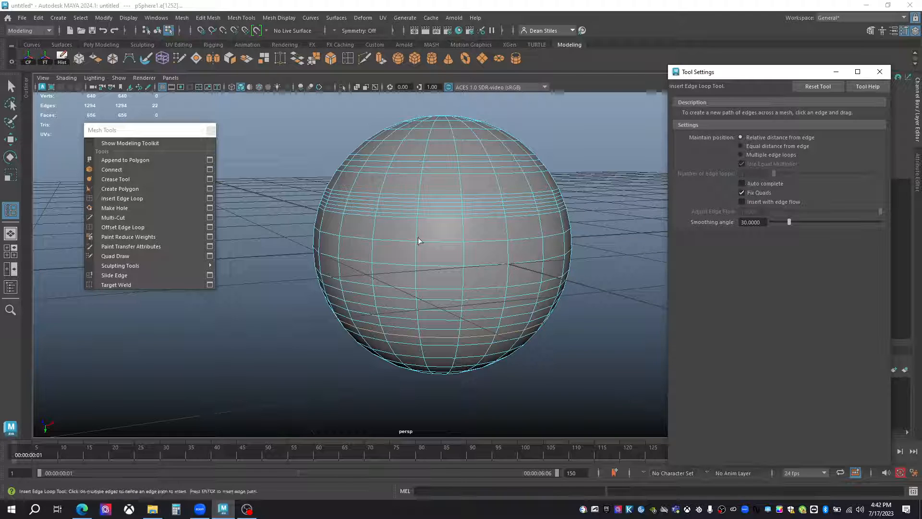
left_click(418, 232)
left_click(464, 232)
left_click(508, 229)
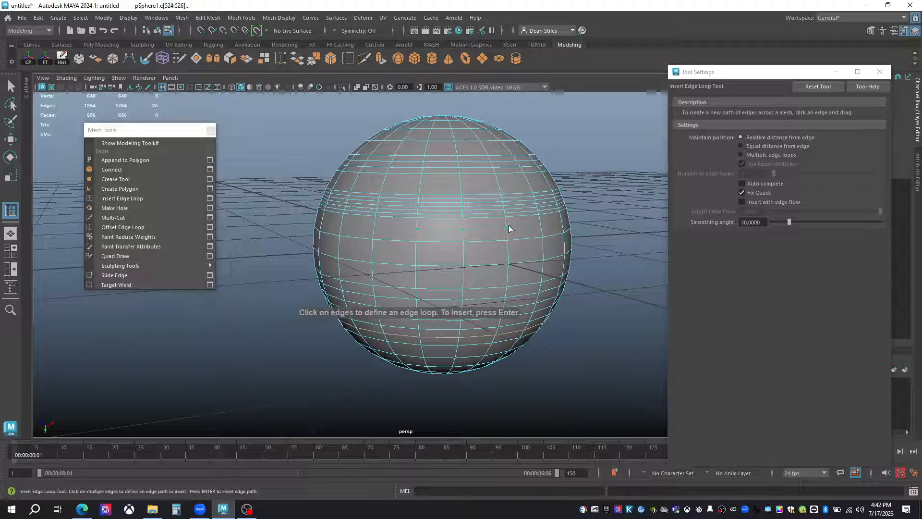
left_click(541, 225)
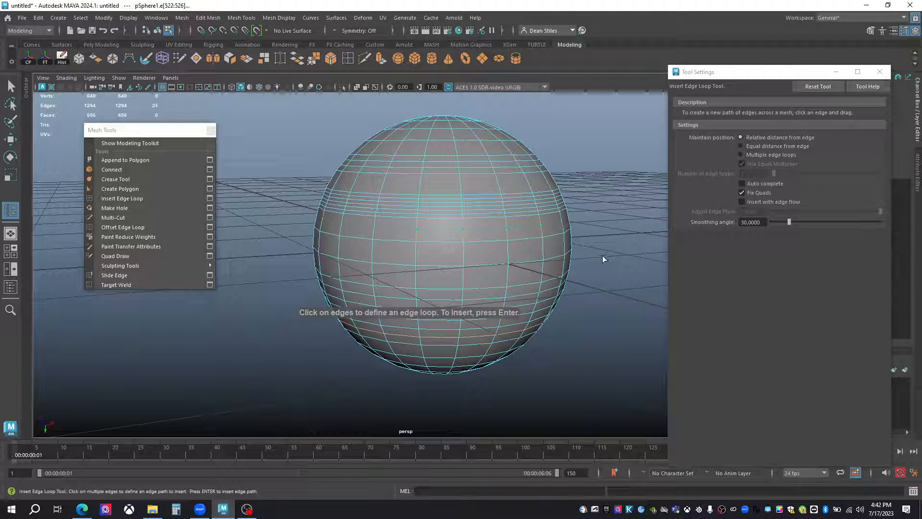
key("Return")
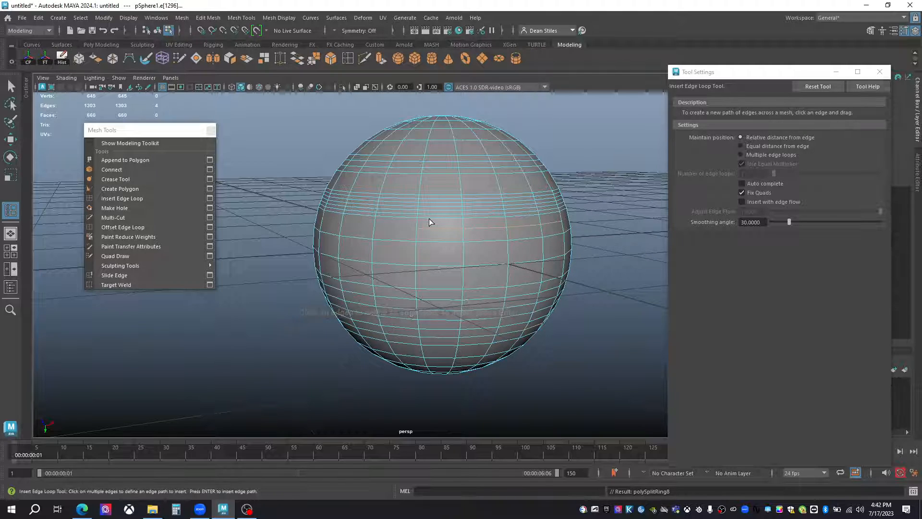
right_click_drag(354, 306, 425, 302, "alt")
left_click_drag(425, 302, 373, 337, "alt")
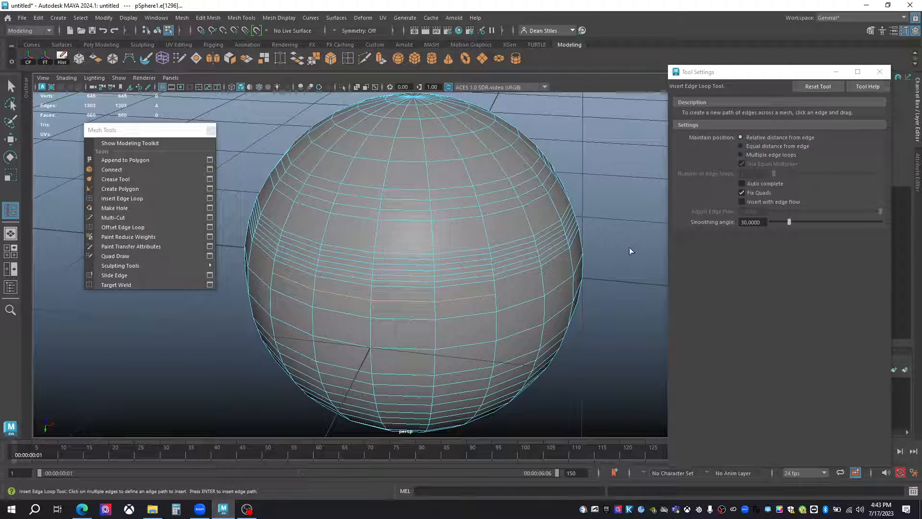
Turn Auto complete back on, undo a trial horizontal loop, and insert a vertical loop running down from beside the partial path's end.
left_click(742, 183)
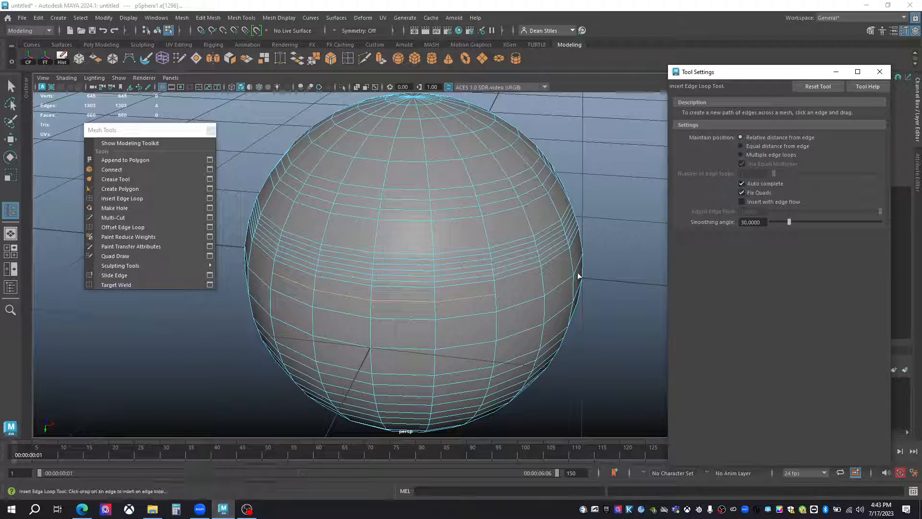
left_click(545, 283)
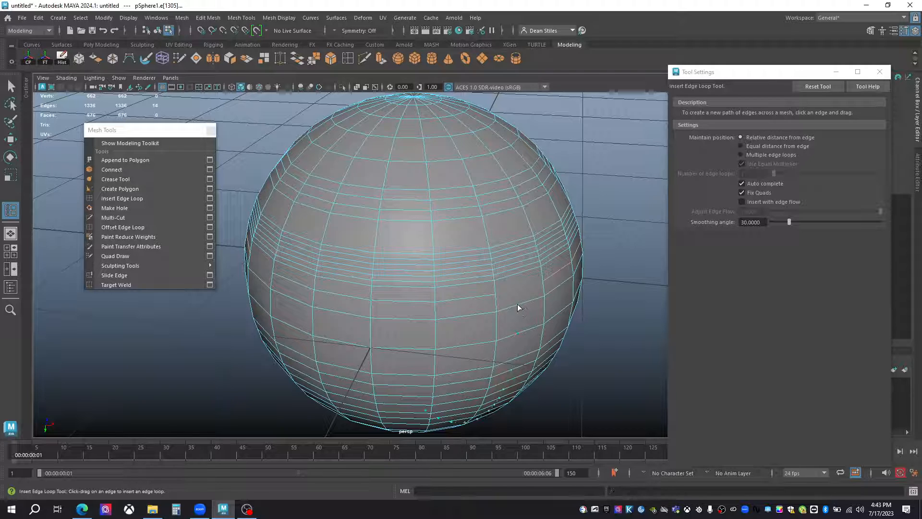
left_click(517, 304)
key("ctrl+z")
left_click(523, 301)
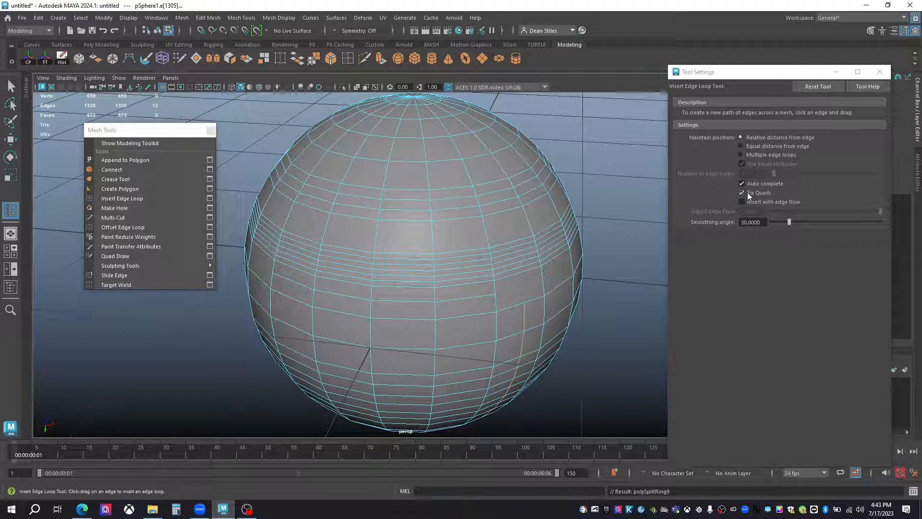
Turn on smooth mesh preview, return to object mode, and inspect the sphere's surface around the inserted loops.
left_click_drag(407, 221, 393, 239, "alt")
right_click_drag(394, 238, 385, 255, "alt")
key("3")
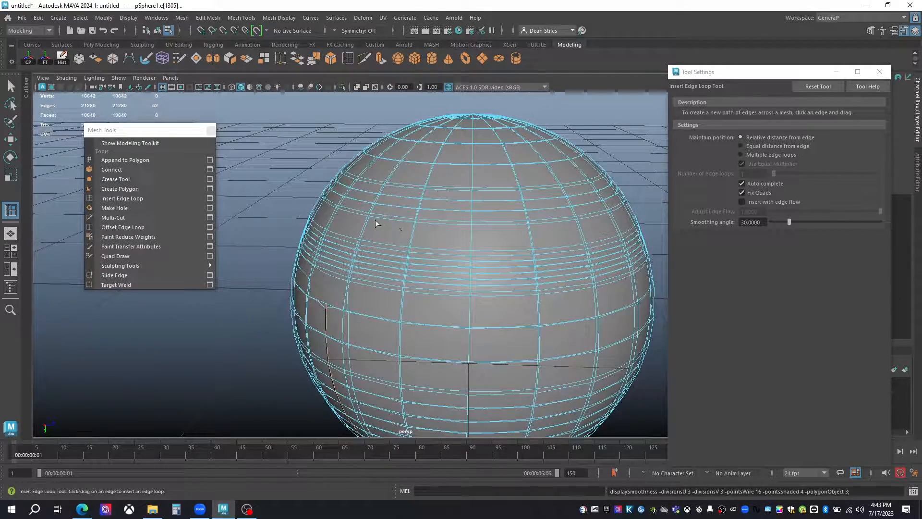
key("q")
right_click_drag(377, 231, 384, 220)
left_click(327, 174)
left_click_drag(475, 227, 454, 231, "alt")
left_click_drag(380, 215, 354, 262, "alt")
middle_click_drag(355, 262, 439, 253, "alt")
left_click(402, 249)
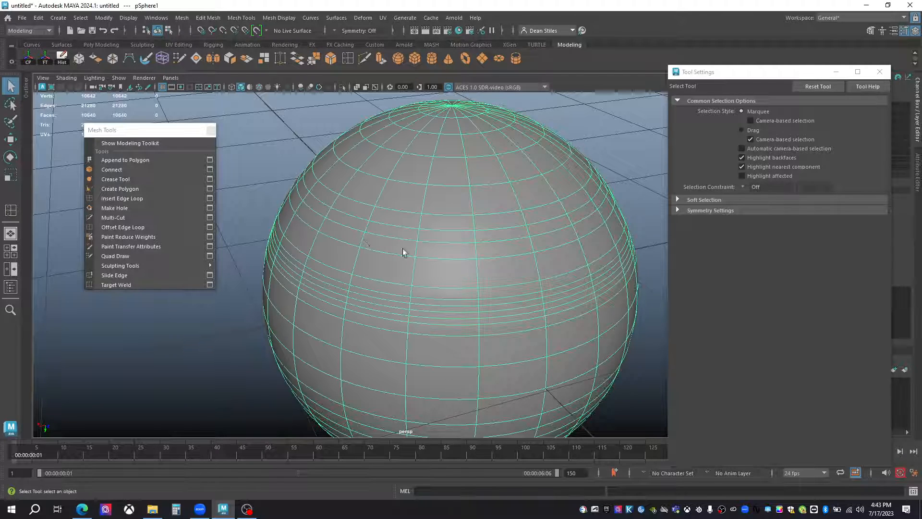
Turn off smooth preview, enable Insert with edge flow at 1.0, and insert horizontal loops near the sphere's top, checking its silhouette.
left_click(135, 199)
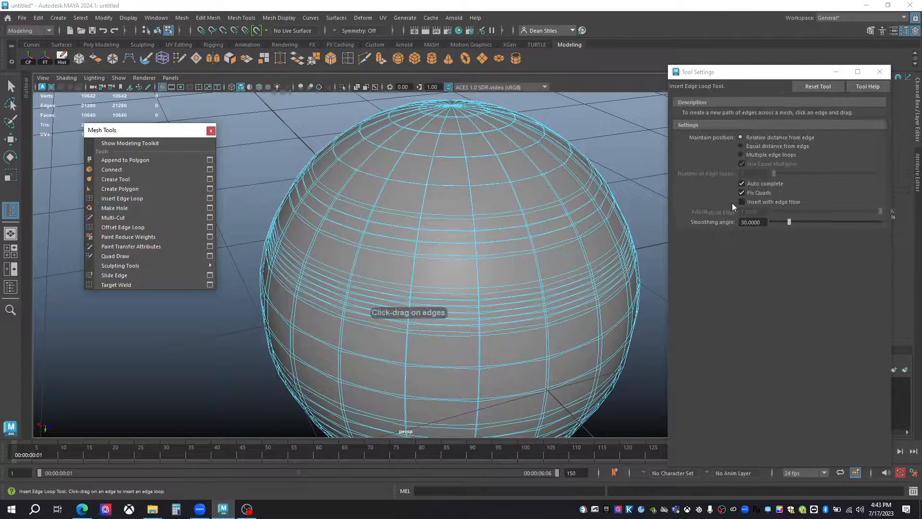
left_click_drag(467, 203, 385, 226, "alt")
right_click_drag(385, 226, 456, 240, "alt")
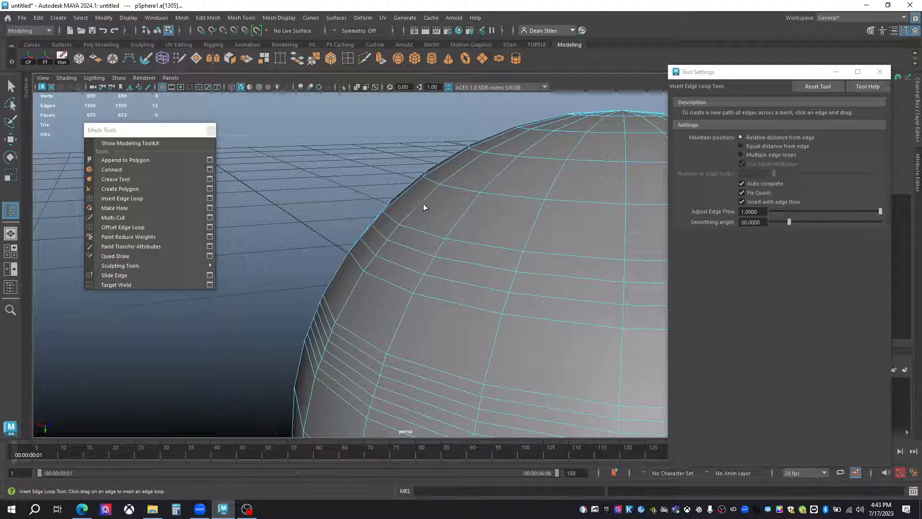
left_click_drag(422, 201, 464, 168)
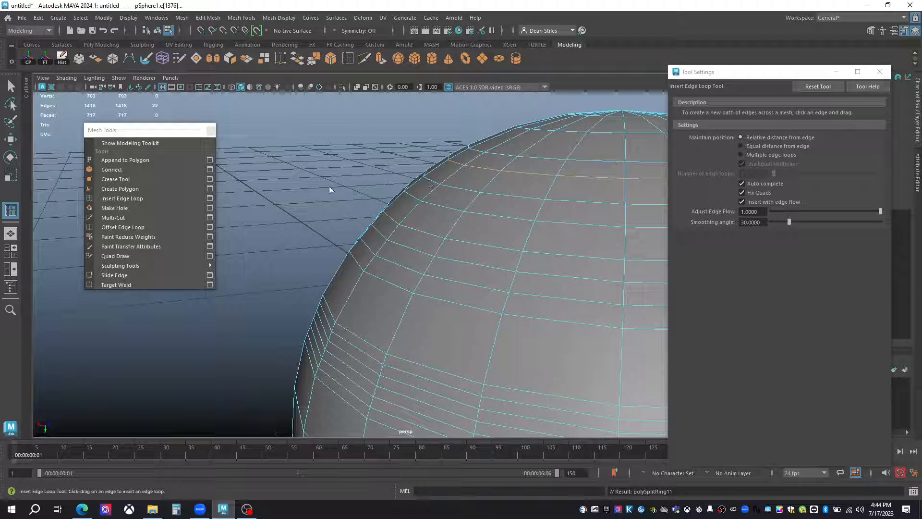
left_click_drag(375, 230, 313, 211, "alt")
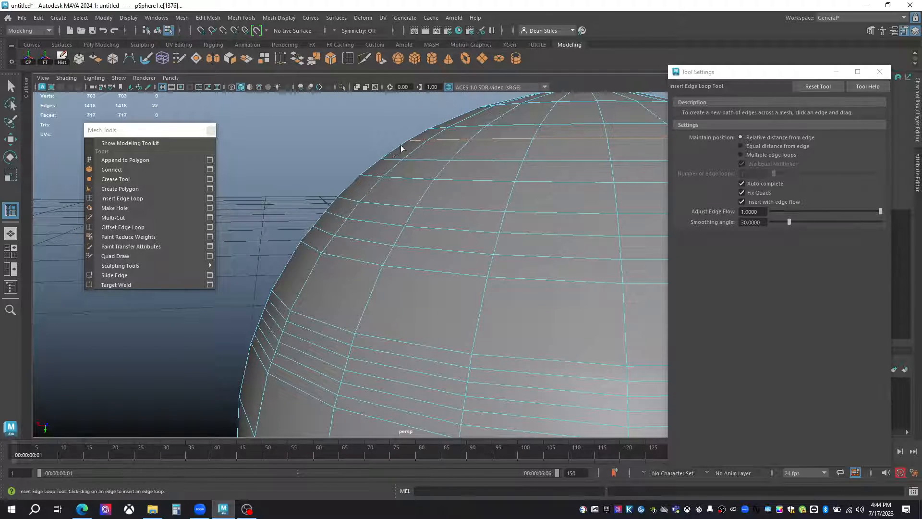
right_click_drag(390, 175, 442, 200, "alt")
middle_click_drag(443, 199, 422, 230, "alt")
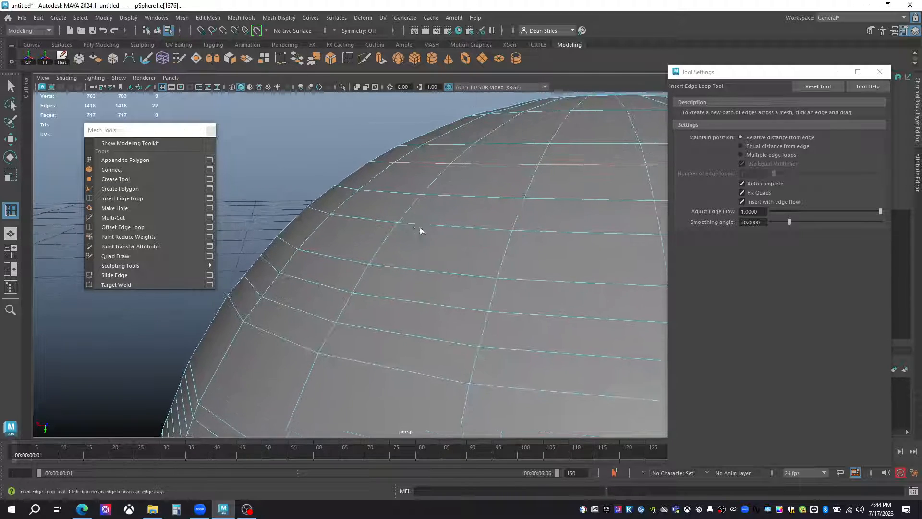
middle_click_drag(234, 338, 210, 347, "alt")
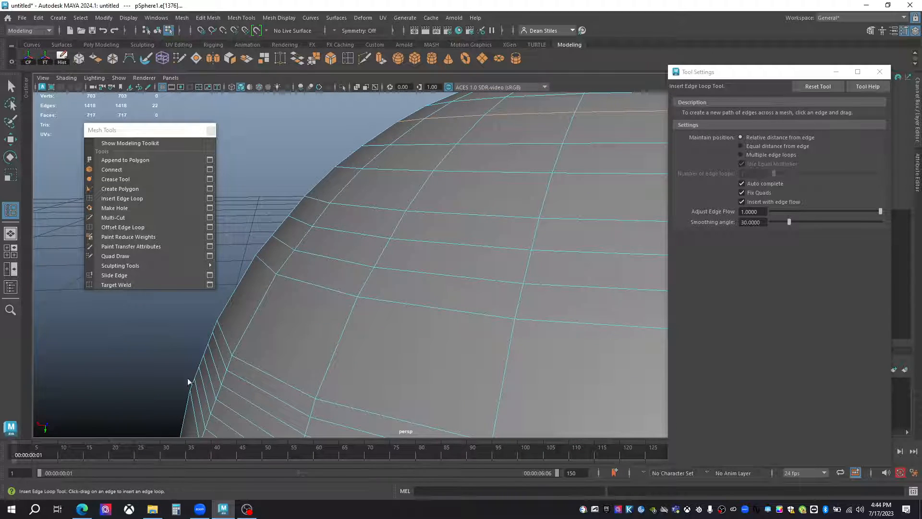
left_click_drag(292, 216, 477, 245, "alt")
Show the edge-flow result in smooth preview, deselect the sphere in object mode, and examine its upper surface.
key("q")
right_click_drag(484, 224, 536, 210)
key("3")
left_click(380, 162)
left_click_drag(481, 197, 444, 254, "alt")
left_click_drag(437, 202, 491, 190, "alt")
left_click_drag(443, 227, 404, 222, "alt")
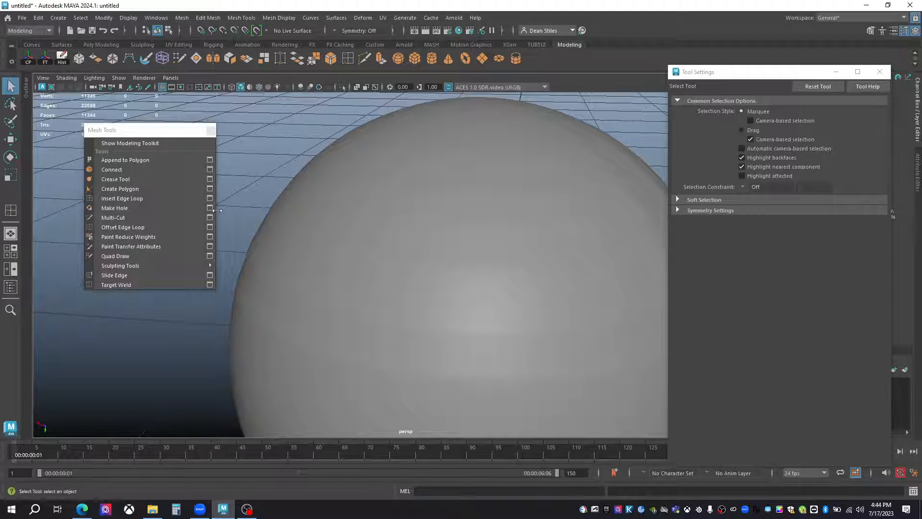
Reset the Insert Edge Loop tool's options to their defaults and close its settings.
left_click(122, 198)
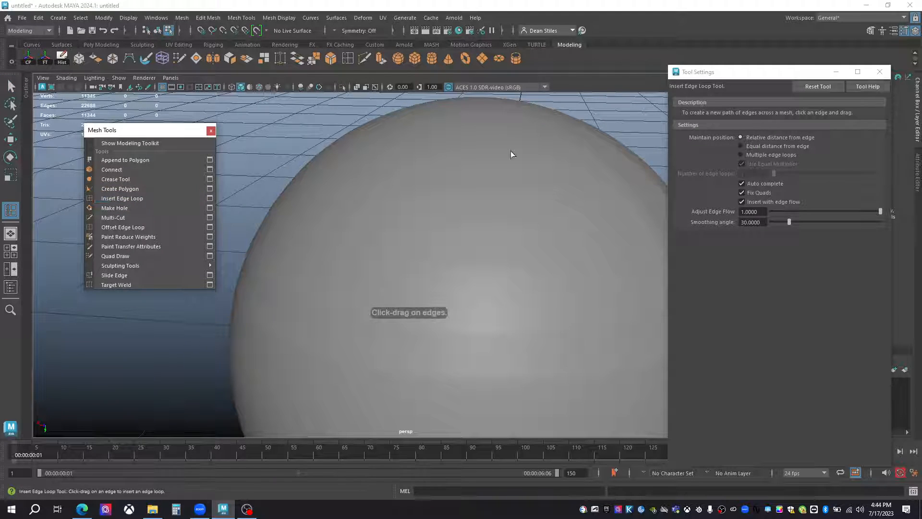
left_click(742, 203)
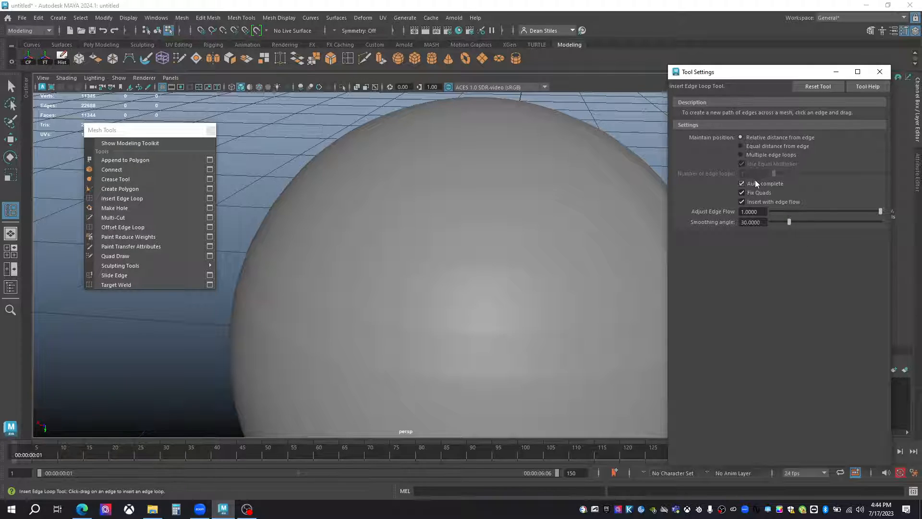
left_click(819, 87)
left_click(879, 72)
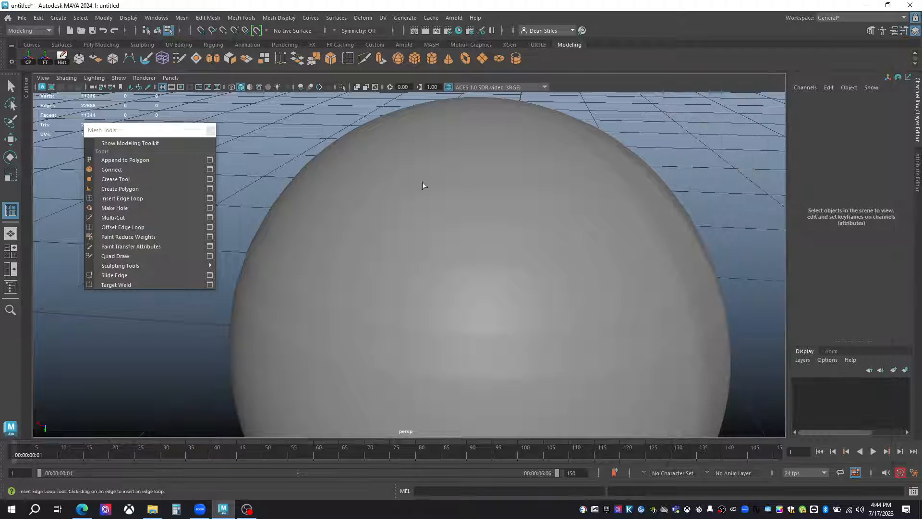
Leave the Insert Edge Loop tool, switch the sphere to face selection, and select a single face on its upper front.
left_click(119, 198)
right_click_drag(504, 281, 378, 185, "alt")
key("q")
mouse_move(436, 228)
right_mouse_down()
mouse_move(483, 211)
mouse_move(437, 232)
mouse_move(433, 246)
right_mouse_up()
left_click(408, 241)
left_click(416, 243)
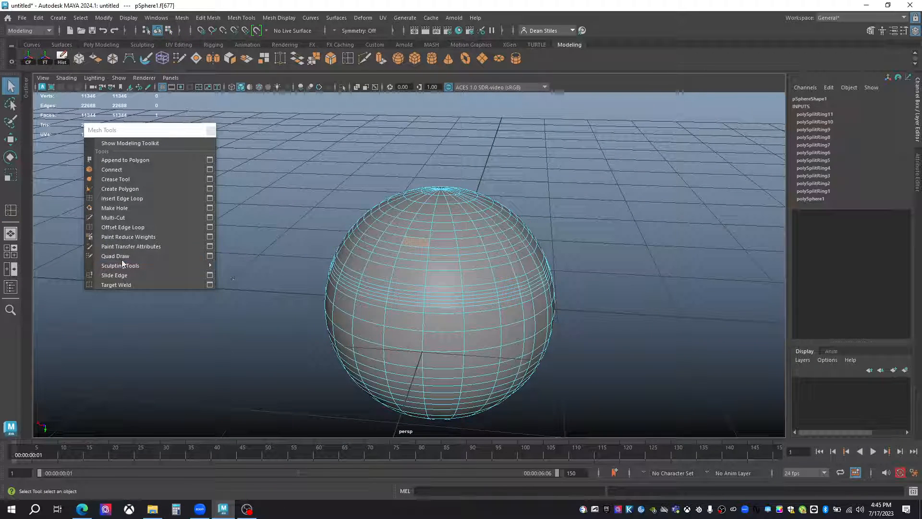
Try Make Hole between the selected face and a nearby face, leave the tool, and return to object mode.
left_click(114, 208)
left_click(443, 242)
key("Return")
left_click_drag(437, 248, 413, 245, "alt")
right_click_drag(413, 246, 482, 250, "alt")
left_click_drag(481, 250, 389, 210, "alt")
key("q")
right_click_drag(540, 227, 588, 211)
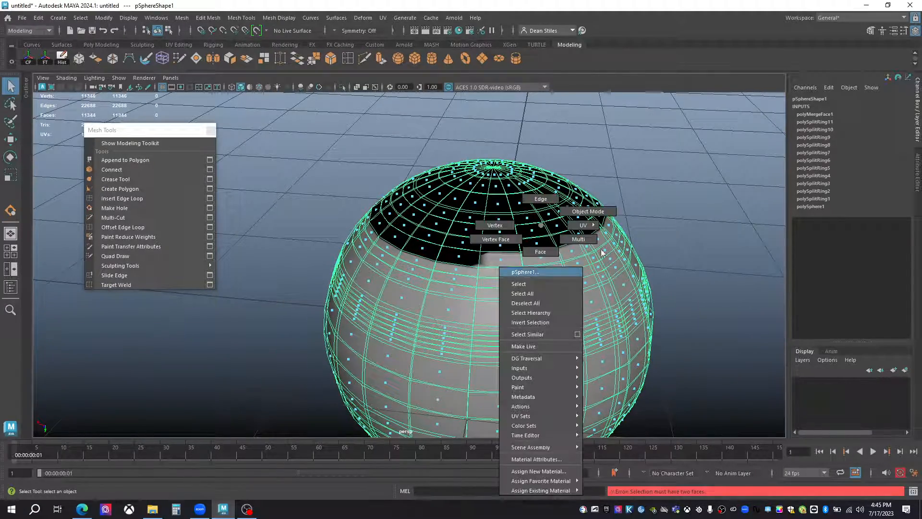
Select one face on the sphere's front below the merged area and delete it to open a hole.
left_click_drag(485, 275, 461, 259, "alt")
right_click_drag(461, 260, 439, 303, "alt")
left_click(469, 292)
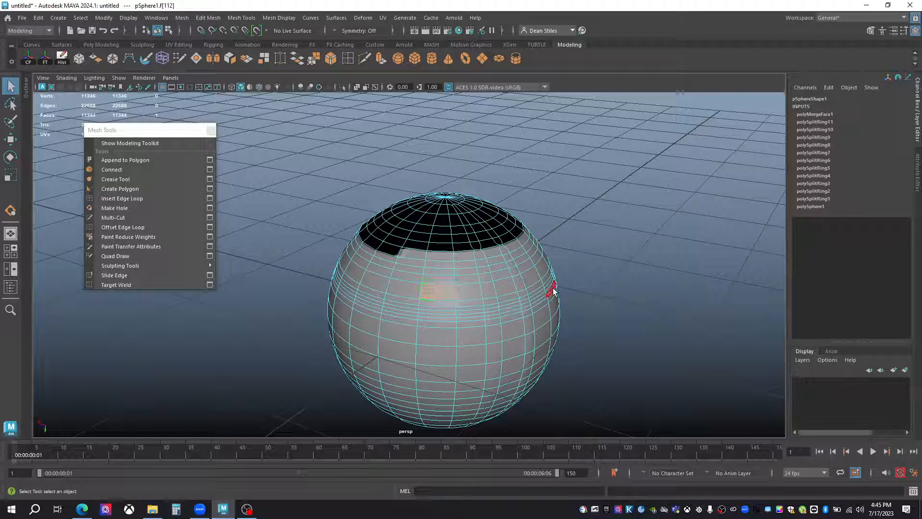
key("Delete")
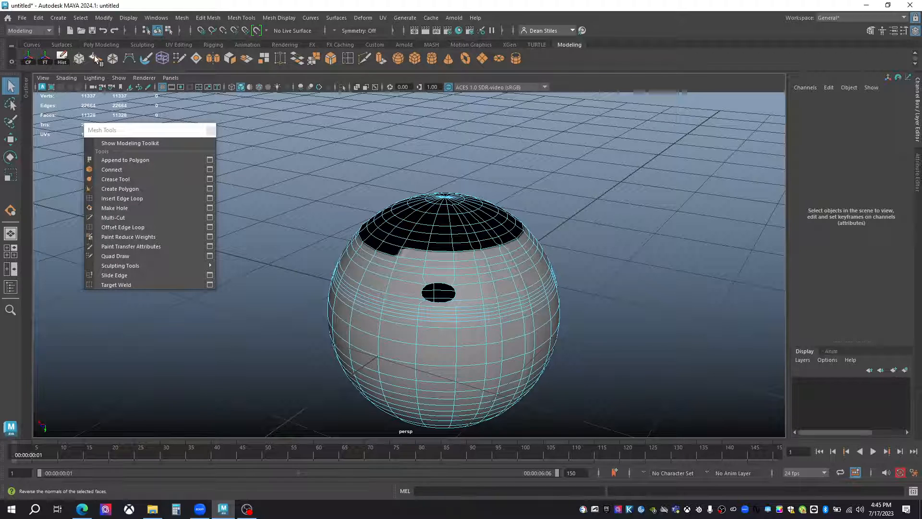
Delete the whole sphere and create a polygon cylinder in its place.
scroll(468, 287, "down", 3)
right_click_drag(436, 272, 541, 156)
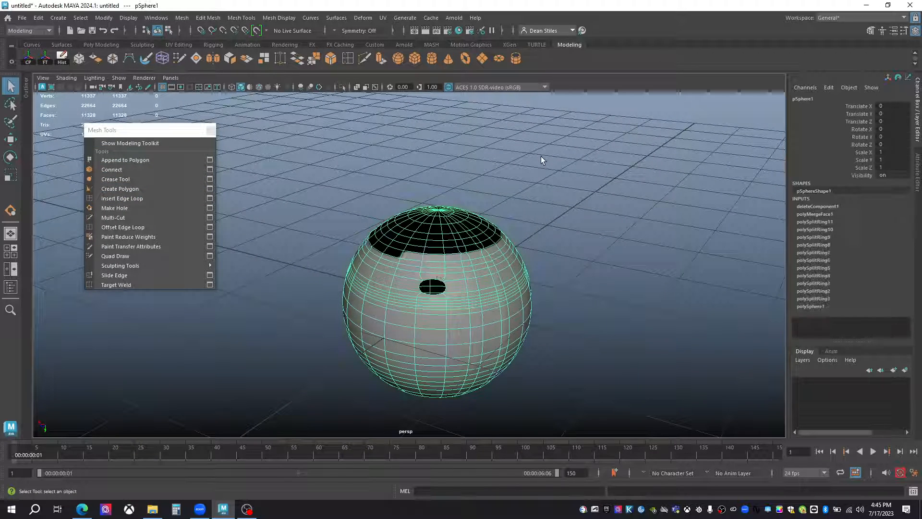
key("Delete")
left_click(432, 59)
left_click_drag(474, 192, 423, 211, "alt")
mouse_move(432, 250)
right_mouse_down("alt")
mouse_move(475, 290)
mouse_move(432, 259)
right_mouse_up("alt")
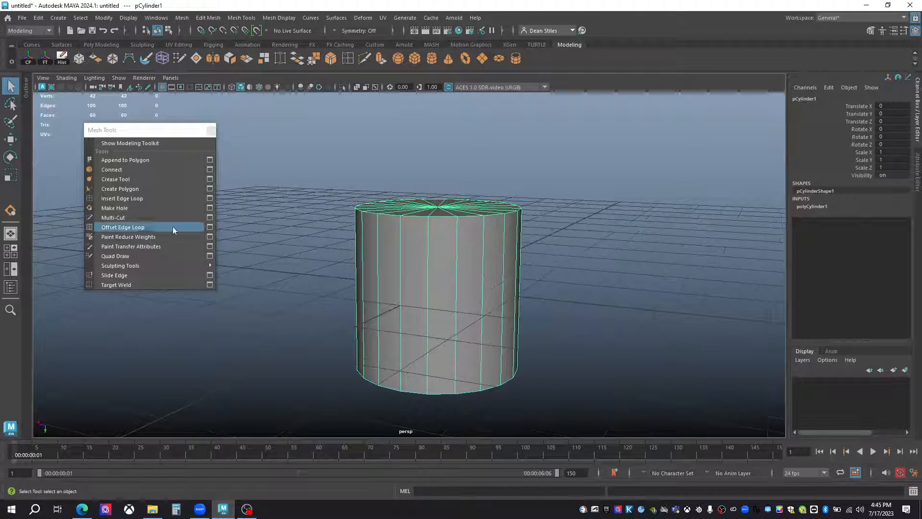
Insert two horizontal edge loops around the cylinder's side with Multi-Cut, one around the middle and one above it.
left_click(119, 217)
left_click(370, 284, "ctrl")
left_click_drag(517, 257, 413, 262, "alt")
right_click_drag(413, 261, 461, 294, "alt")
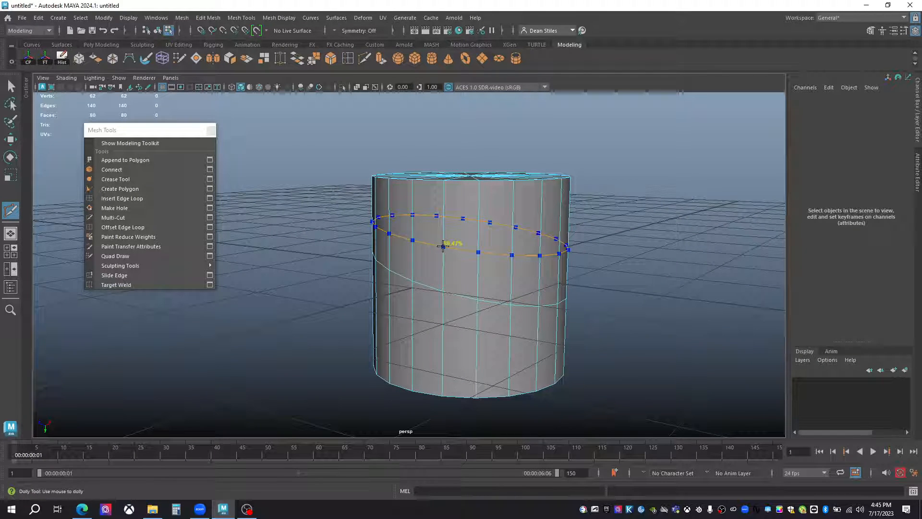
left_click(443, 246, "ctrl")
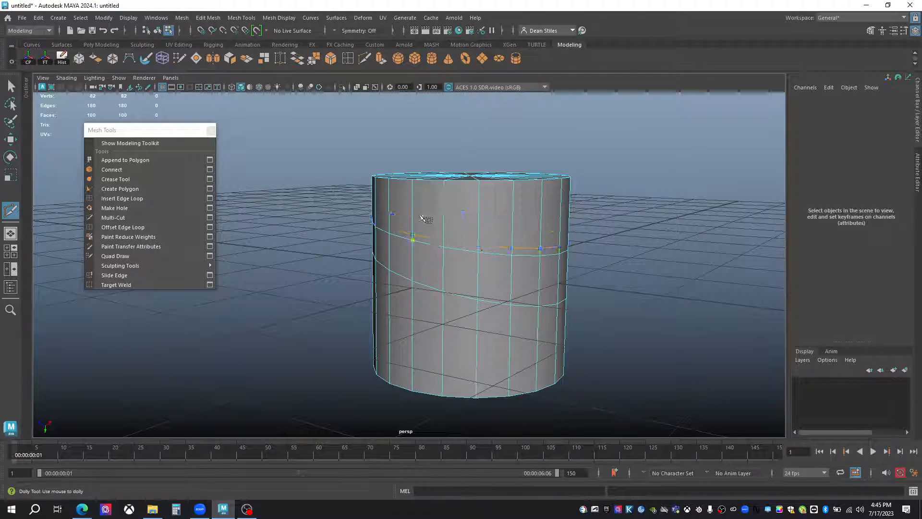
Cut a partial horizontal path across several vertical edges above the cylinder's upper loop.
left_click(444, 215)
left_click(479, 217)
left_click(513, 216)
left_click(539, 216)
right_click(538, 216)
Continue from the partial cut's end with a zigzag path through the adjacent upper faces, and complete the cut.
left_click_drag(486, 252, 499, 194, "alt")
scroll(468, 254, "up", 3)
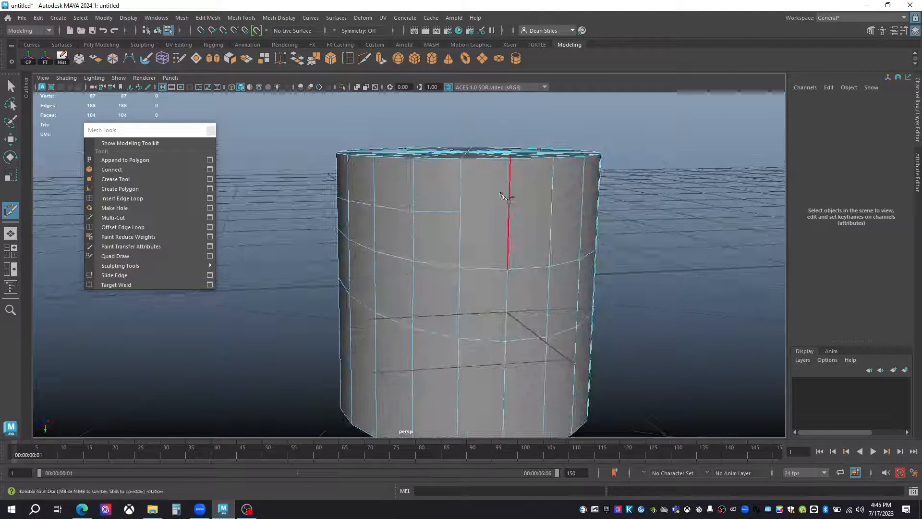
left_click(460, 212)
left_click(509, 216)
left_click(522, 200)
left_click(535, 189)
left_click(537, 213)
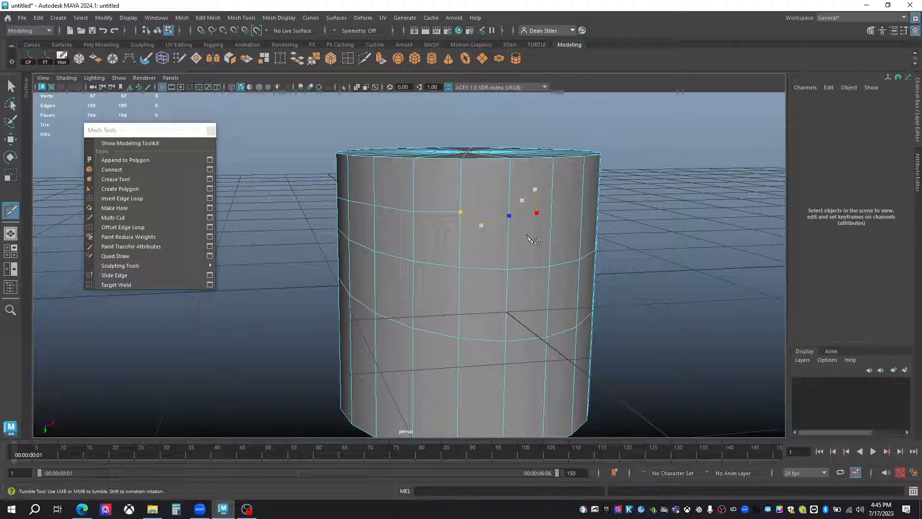
left_click(550, 237)
left_click(563, 234)
left_click(582, 221)
key("q")
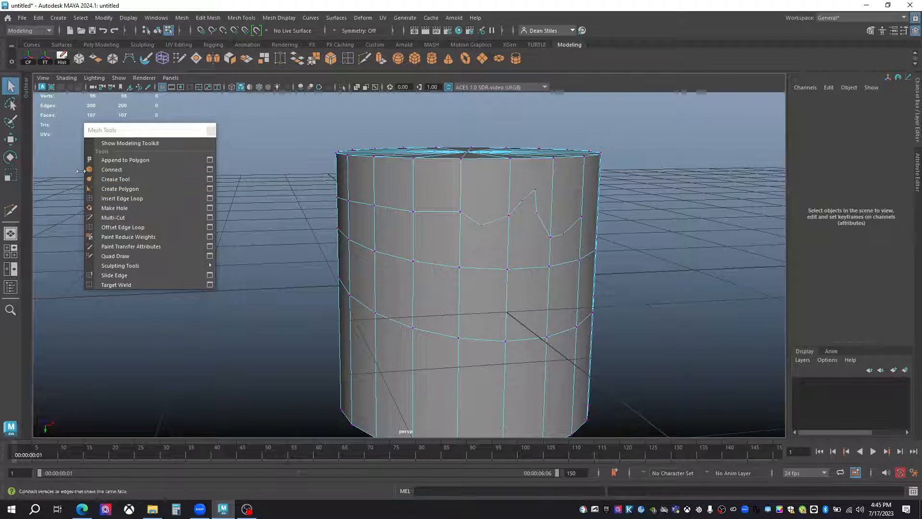
Insert a horizontal edge loop around the lower part of the cylinder with Multi-Cut.
left_click(118, 218)
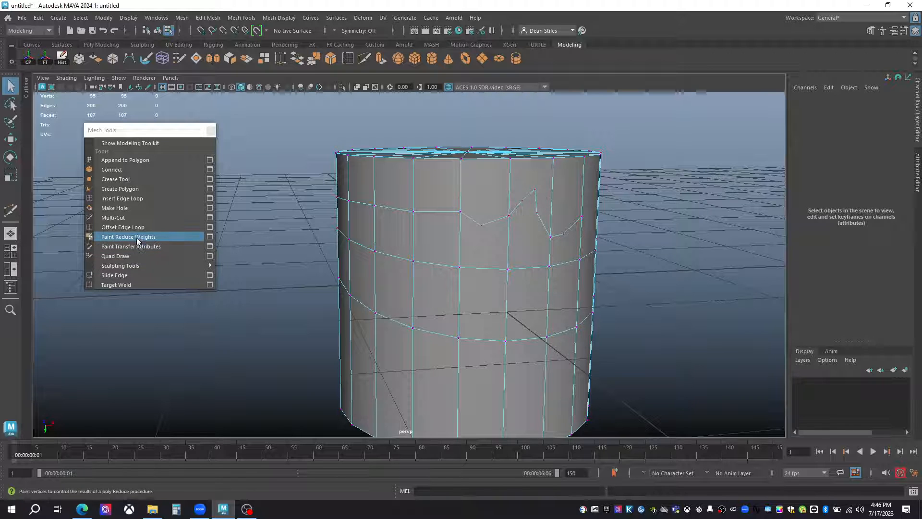
left_click(114, 218)
scroll(425, 236, "down", 3)
left_click_drag(425, 236, 436, 259, "alt")
left_click(433, 290)
key("ctrl")
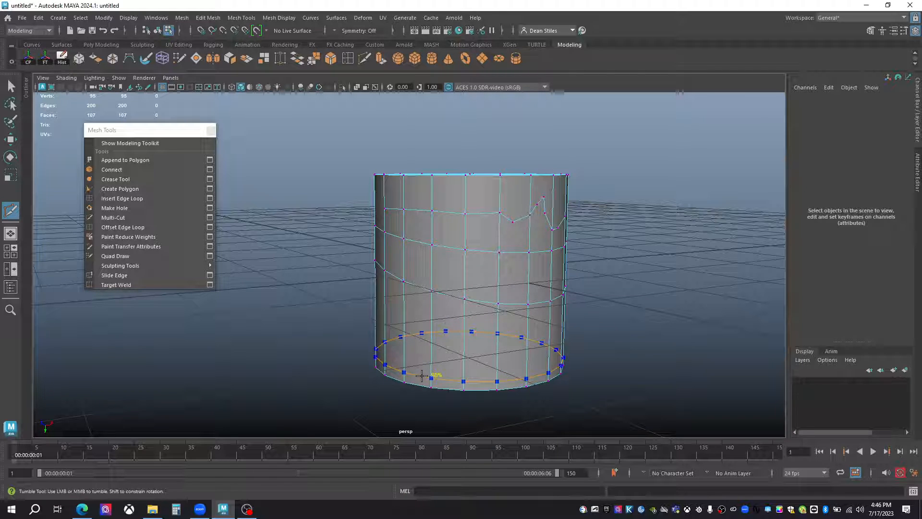
left_click(424, 338, "ctrl")
mouse_move(479, 338)
left_mouse_down("alt")
mouse_move(548, 362)
mouse_move(413, 367)
mouse_move(490, 326)
left_mouse_up("alt")
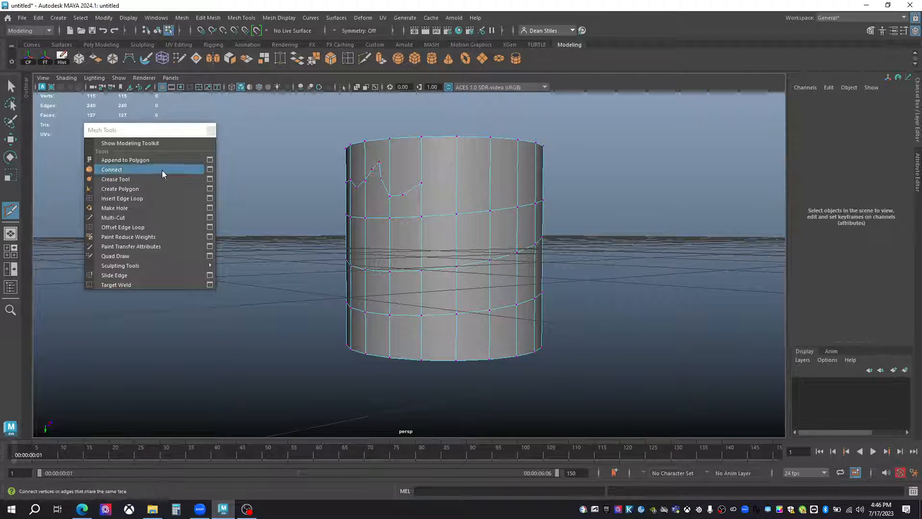
Review and close the Insert Edge Loop options, and open the Multi-Cut settings in a wider window.
left_click(123, 199)
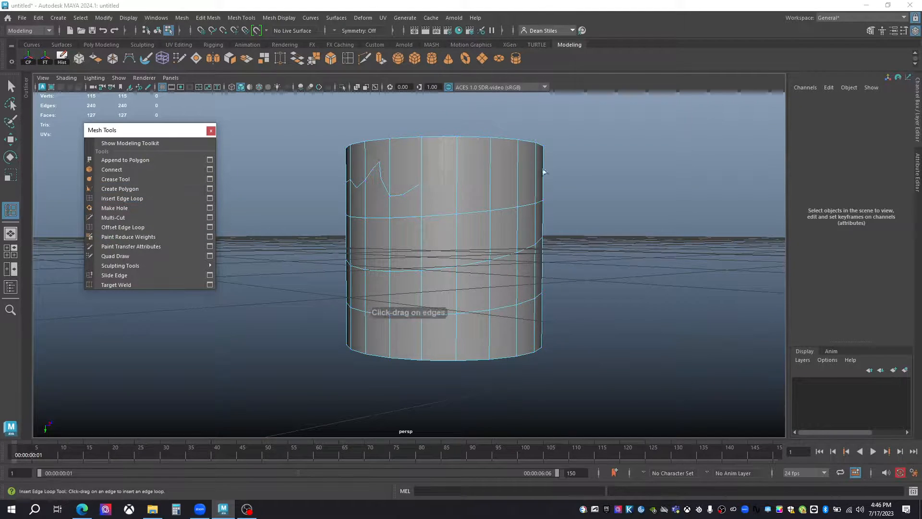
left_click(209, 197)
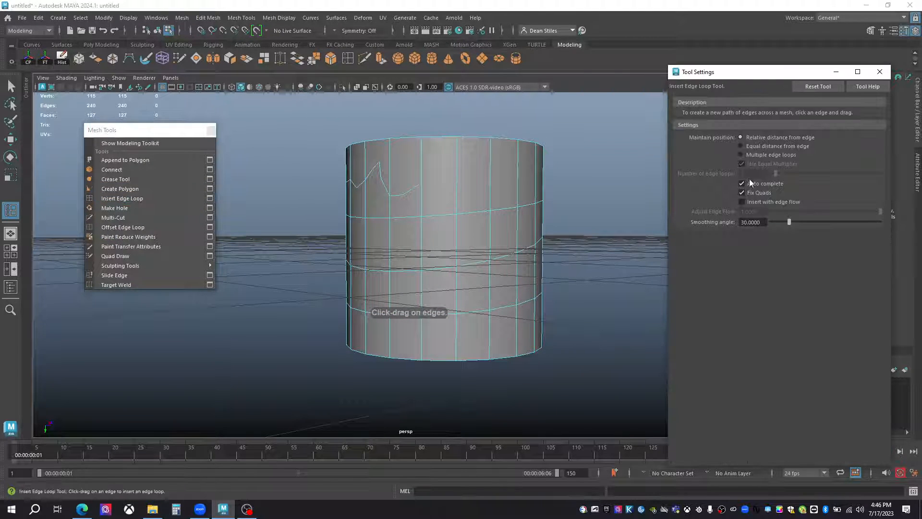
left_click(879, 72)
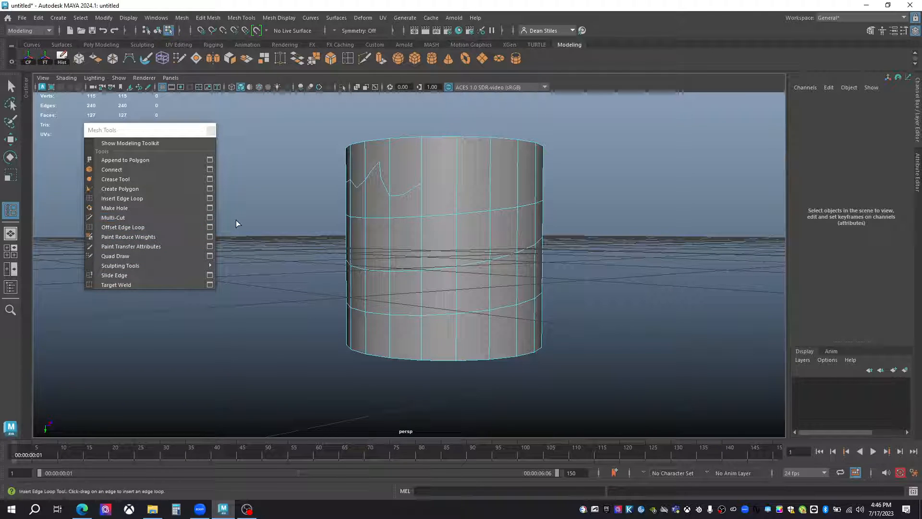
left_click(211, 218)
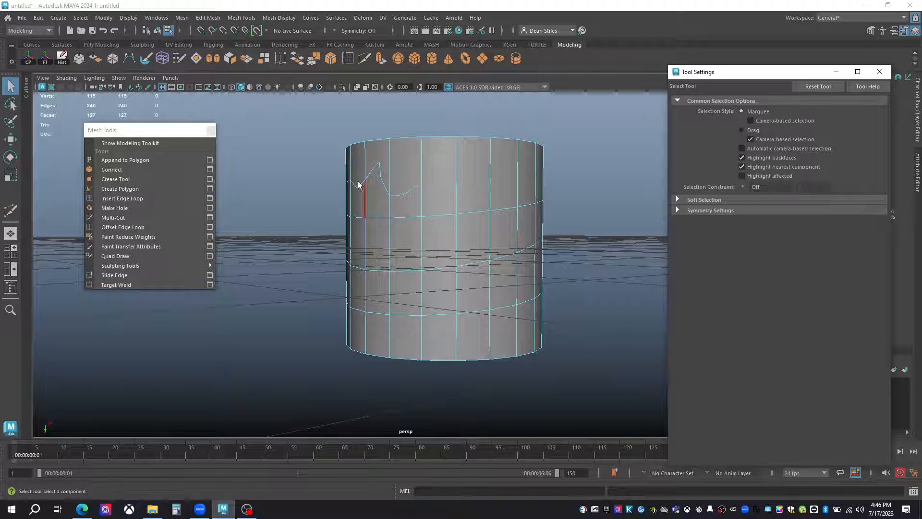
left_click(206, 217)
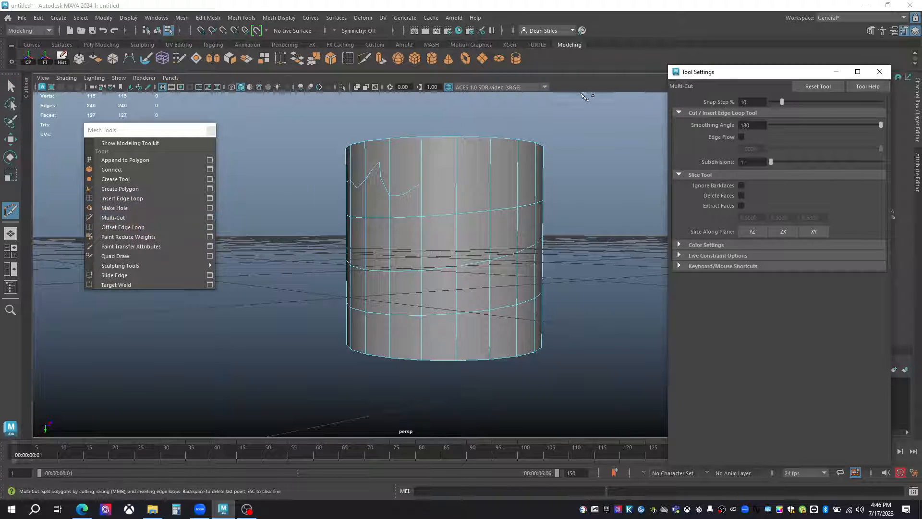
left_click_drag(670, 94, 596, 104)
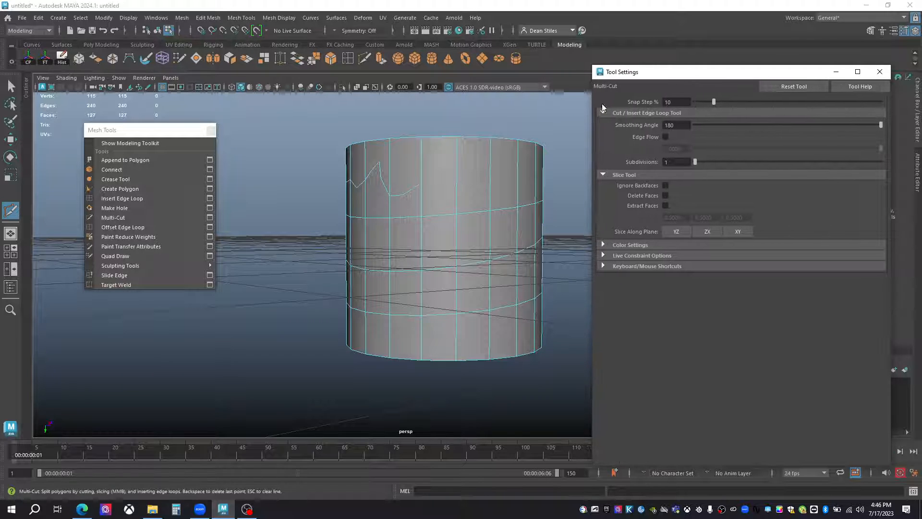
Set Multi-Cut's Snap Step to 25% and insert a snapped edge loop midway between the cylinder's upper and middle loops.
left_click_drag(681, 103, 654, 102)
type("27")
key("Return")
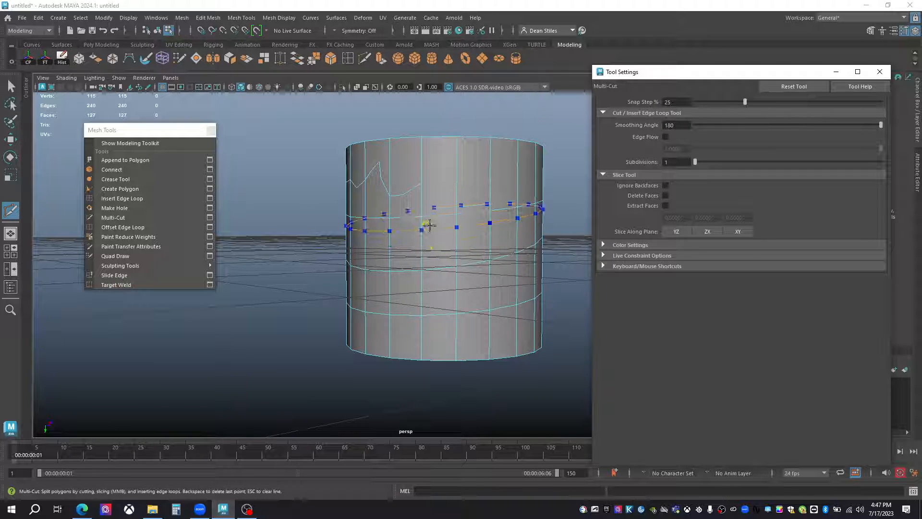
left_click(430, 226, "ctrl")
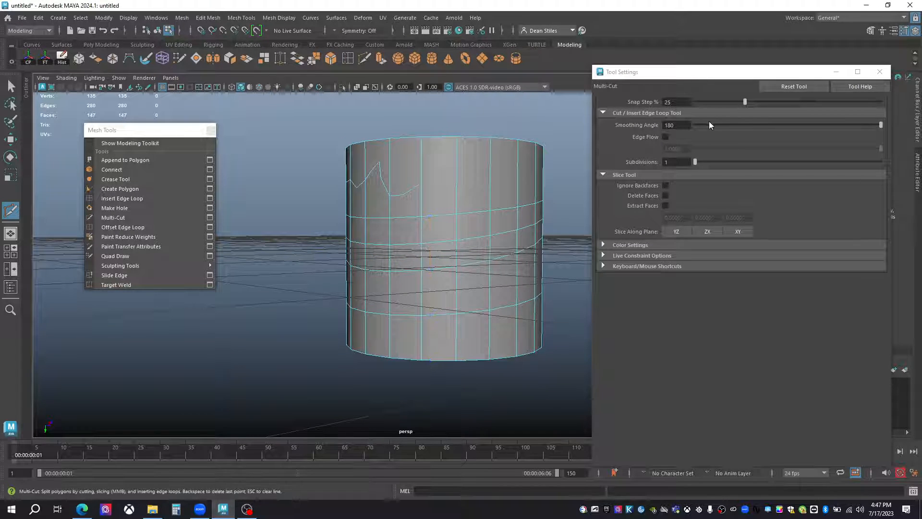
Set the Snap Step to 10% and enable Edge Flow at 1.0, viewing the cylinder's side and top.
left_click_drag(674, 102, 647, 100)
type("10")
key("Return")
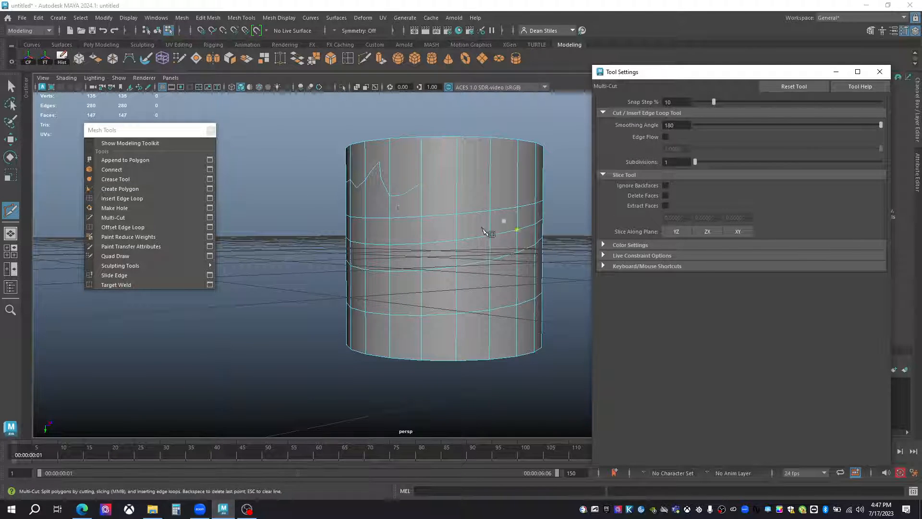
left_click(664, 137)
middle_click_drag(401, 195, 441, 219, "alt")
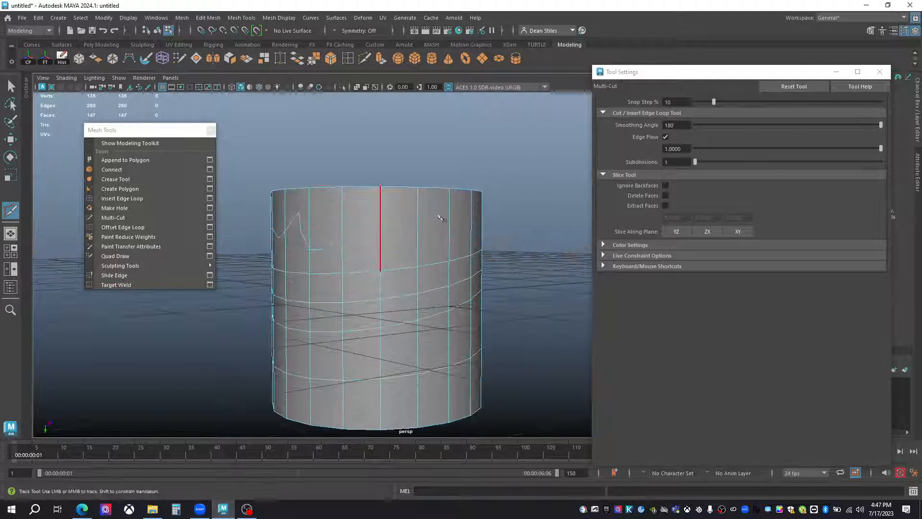
left_click_drag(442, 218, 438, 262, "alt")
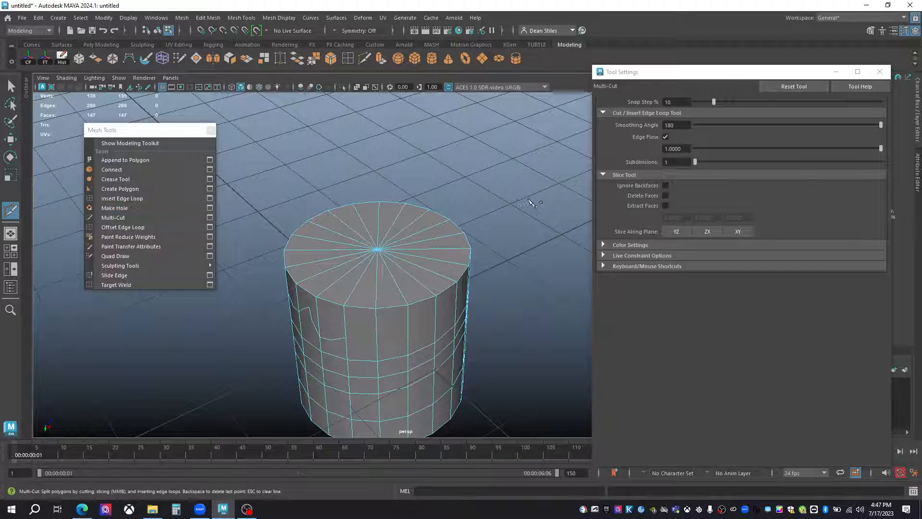
Turn off Edge Flow, set Subdivisions to 4, and insert an edge loop near the cylinder's base, inspecting its added vertices.
left_click(665, 137)
left_click_drag(695, 162, 755, 164)
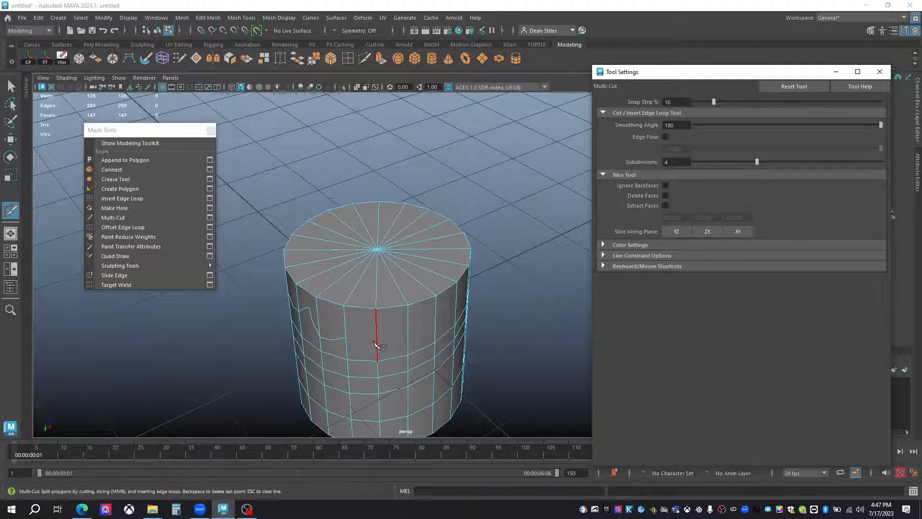
left_click_drag(376, 344, 411, 311, "alt")
middle_click_drag(412, 311, 410, 282, "alt")
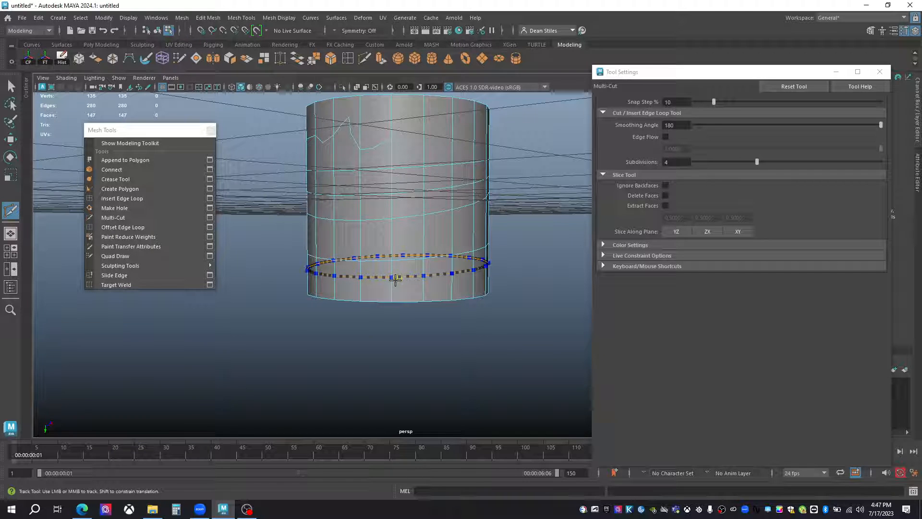
left_click(396, 280)
right_click_drag(406, 286, 400, 226, "alt")
scroll(365, 211, "up", 2)
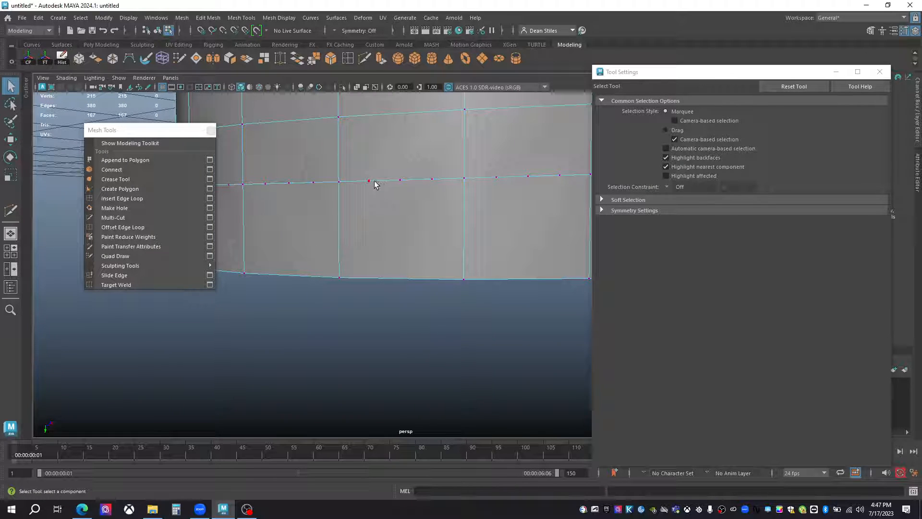
scroll(356, 181, "down", 4)
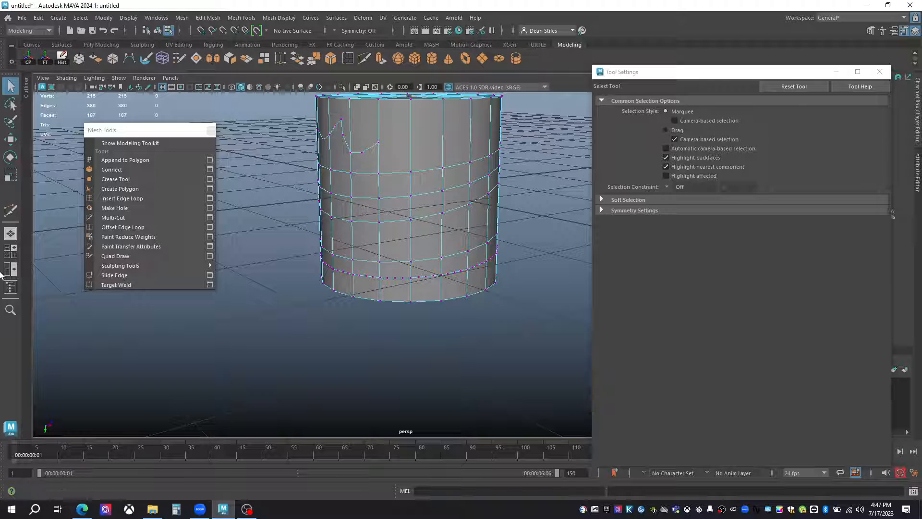
Delete the cylinder in object mode and reactivate the Multi-Cut tool.
left_click(209, 218)
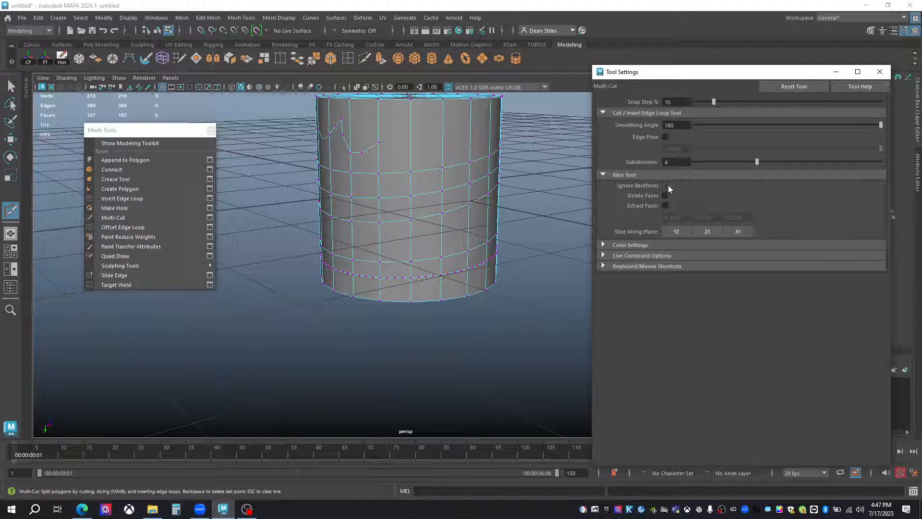
right_click_drag(382, 192, 432, 172)
key("q")
key("Delete")
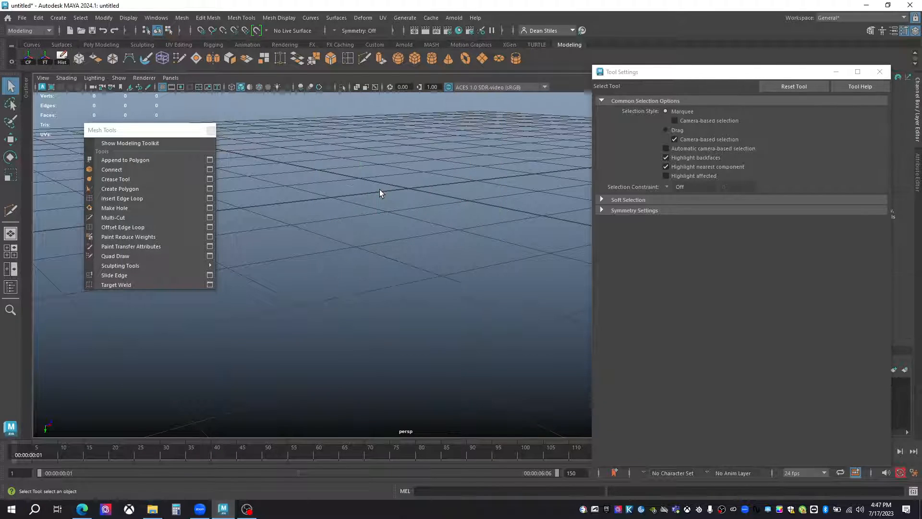
left_click(115, 217)
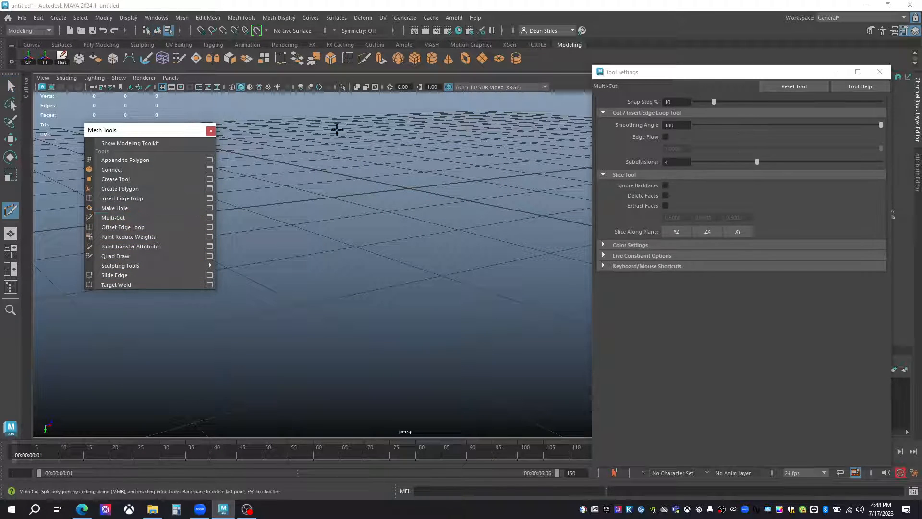
Create a polygon sphere and activate the Multi-Cut tool on it.
left_click(398, 59)
scroll(428, 235, "down", 2)
middle_click_drag(428, 235, 465, 269, "alt")
scroll(390, 310, "up", 4)
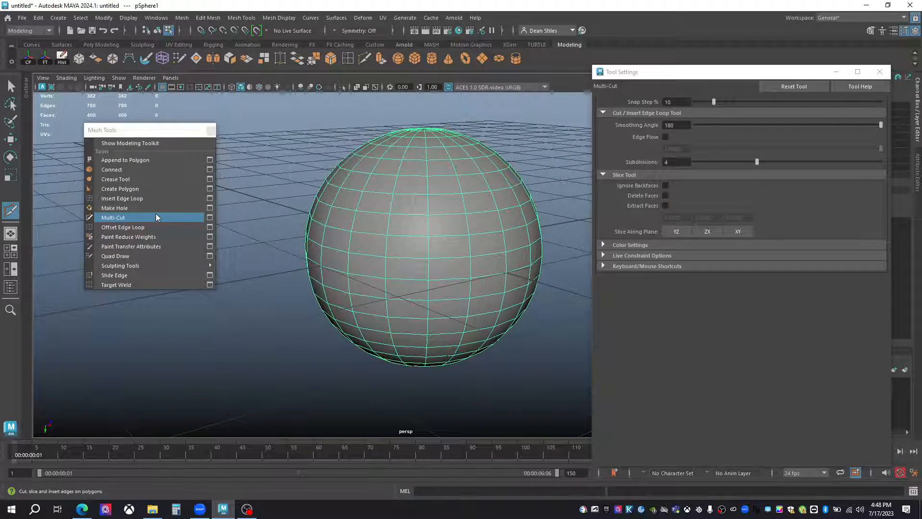
key("q")
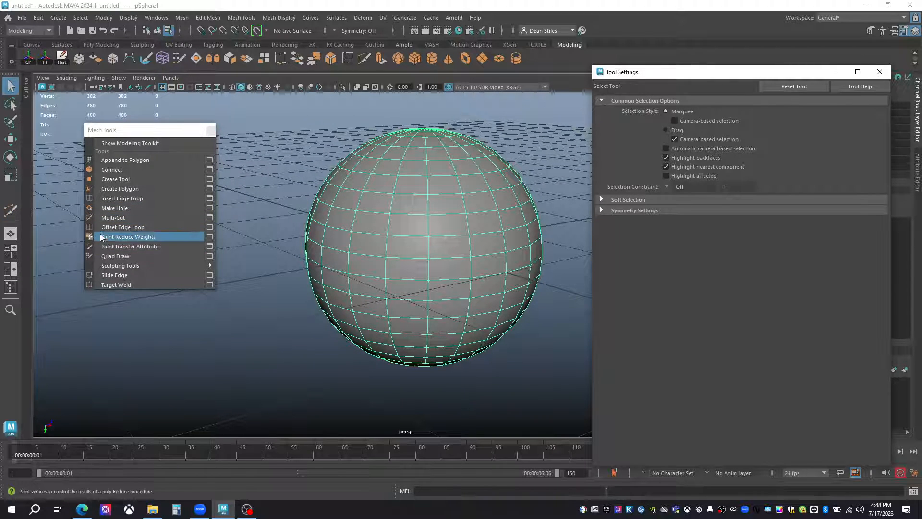
left_click(113, 218)
Enable Ignore Backfaces, slice diagonally across the sphere, undo the slice and turn the option off.
left_click(666, 185)
left_click_drag(313, 183, 537, 342)
left_click_drag(527, 292, 537, 235, "alt")
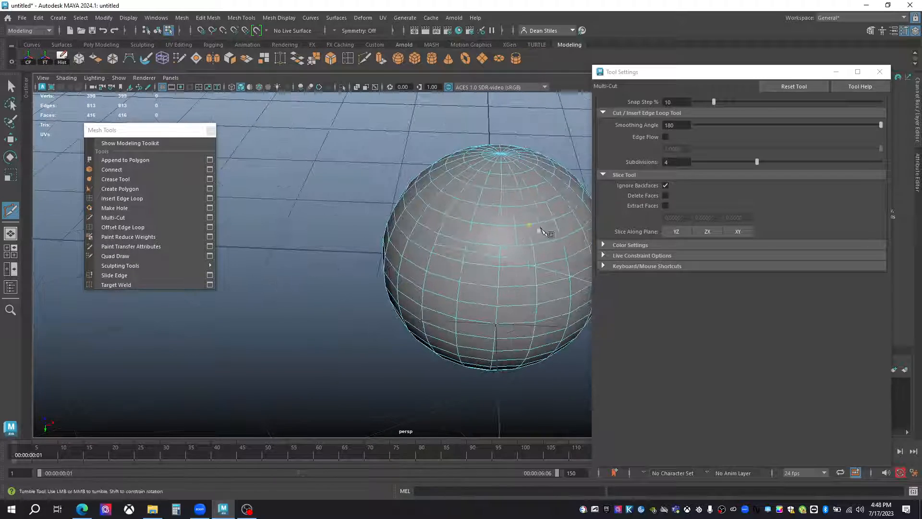
middle_click_drag(504, 231, 374, 225, "alt")
key("ctrl+z")
middle_click_drag(436, 181, 438, 201, "alt")
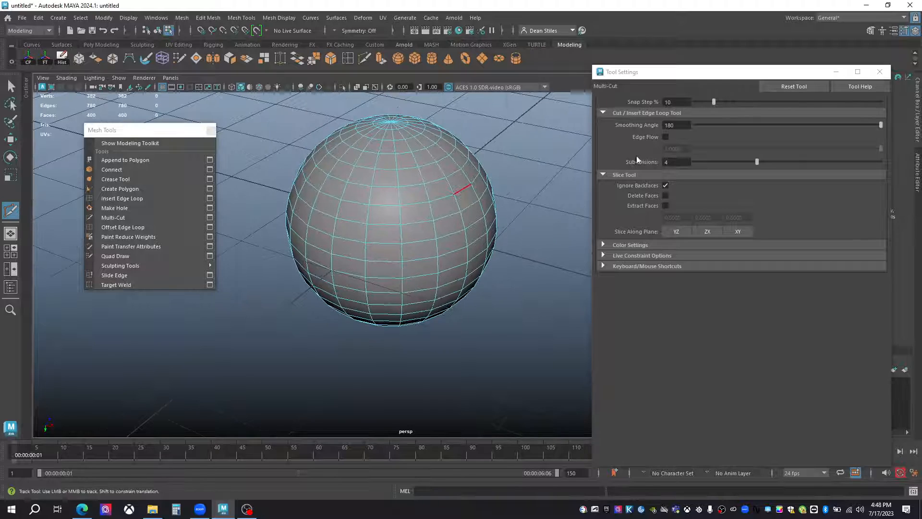
left_click(665, 184)
Enable Delete Faces, make two crossing diagonal slices through the sphere, and undo both slices.
mouse_move(454, 267)
left_mouse_down("alt")
mouse_move(452, 221)
mouse_move(457, 252)
left_mouse_up("alt")
left_click(666, 195)
left_click_drag(256, 191, 659, 291)
left_click_drag(483, 189, 311, 344)
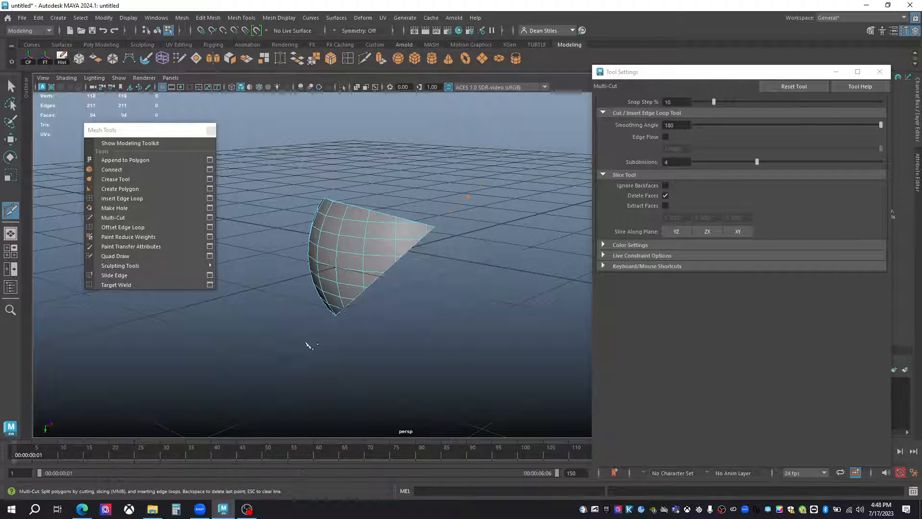
key("ctrl+z")
key("ctrl+z")
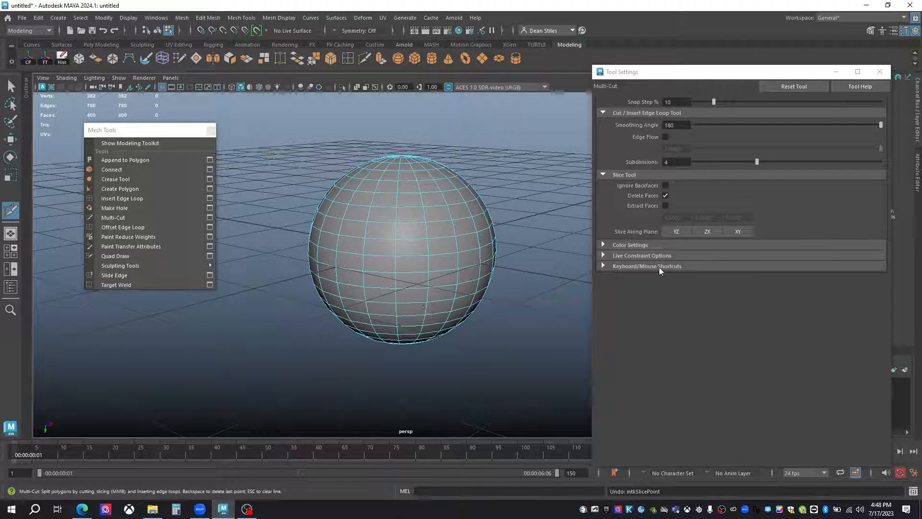
Enable Extract Faces and slice the sphere repeatedly at different angles into separated pieces.
left_click(665, 205)
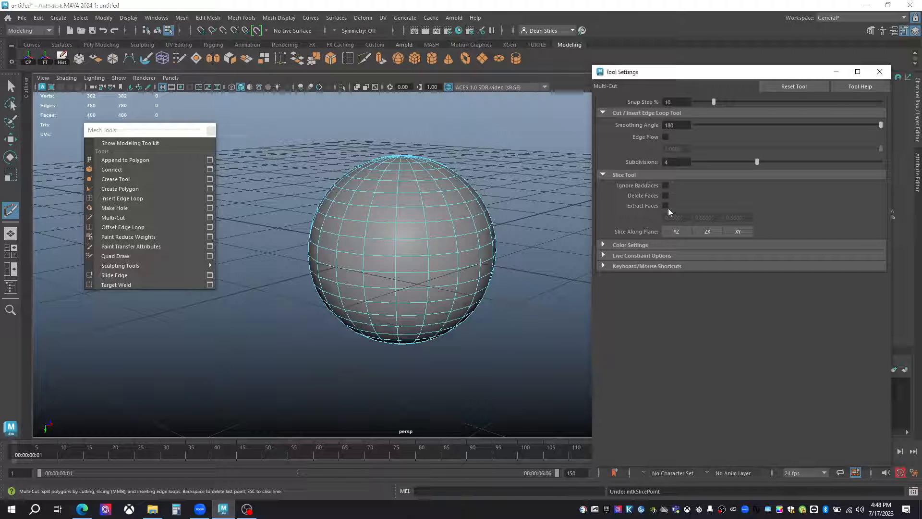
left_click_drag(302, 191, 521, 304)
left_click_drag(550, 140, 348, 363)
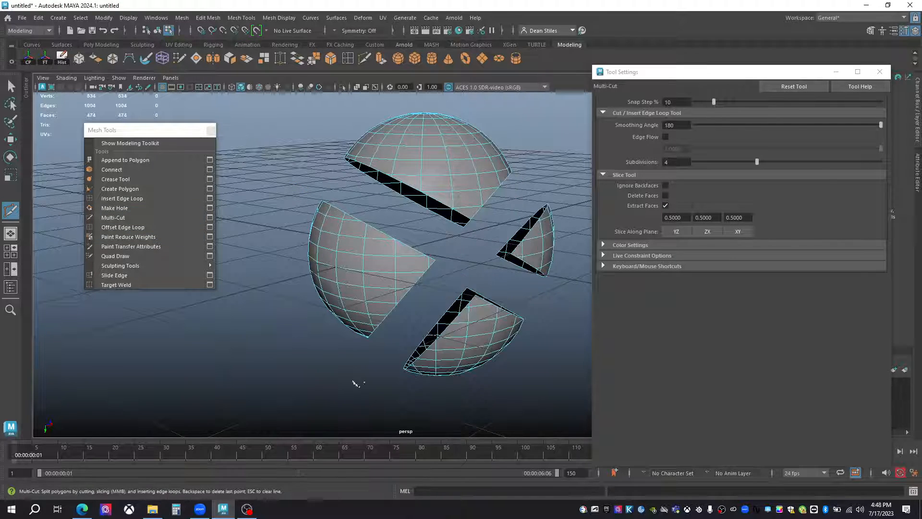
left_click_drag(267, 160, 466, 418)
left_click_drag(346, 129, 545, 139)
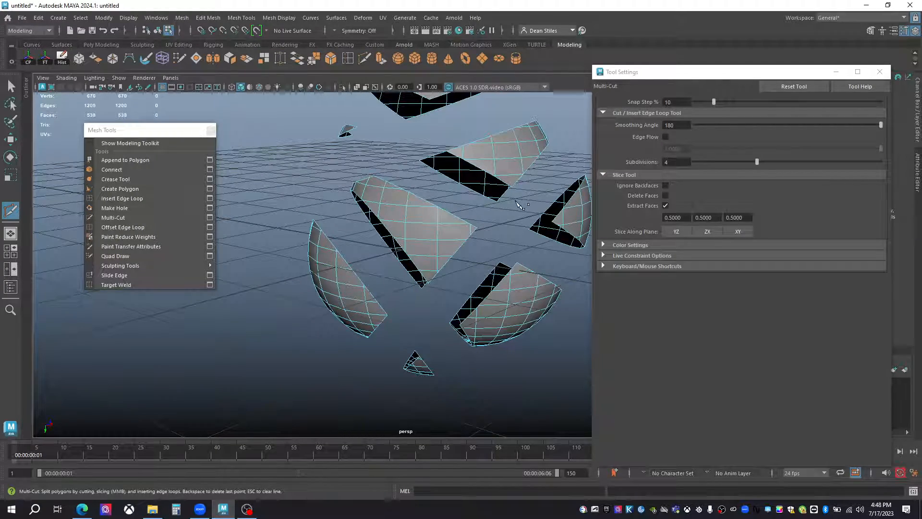
right_click_drag(514, 206, 276, 209, "alt")
left_click_drag(276, 209, 440, 280, "alt")
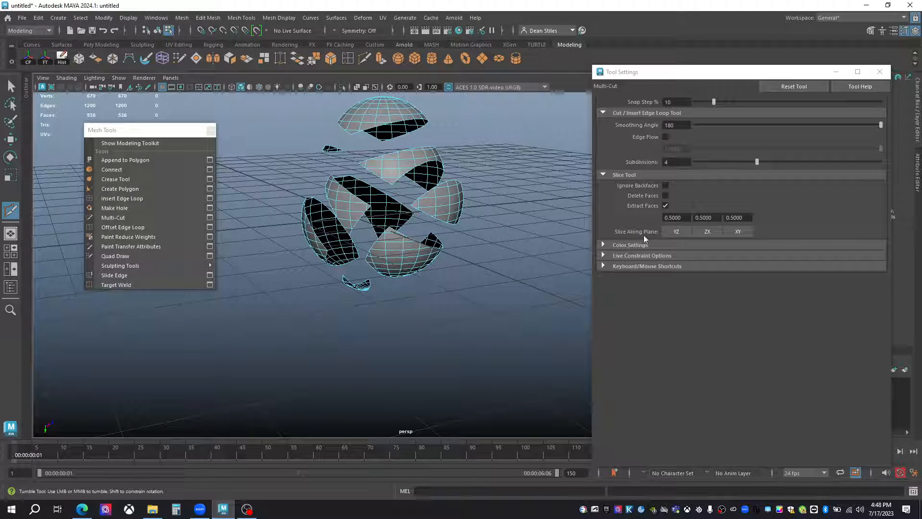
Turn off Extract Faces, show the Color Settings, and start a cut from a vertex to an edge on the lower piece.
left_click(665, 205)
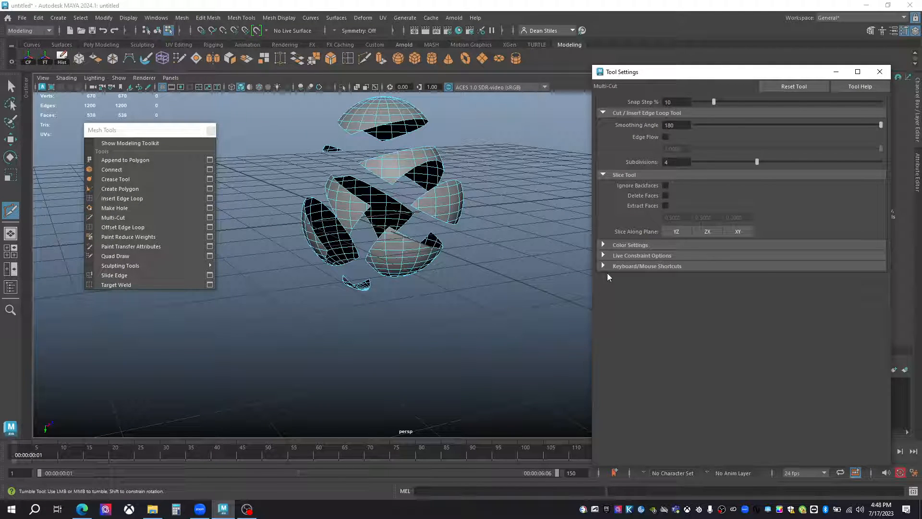
left_click(603, 244)
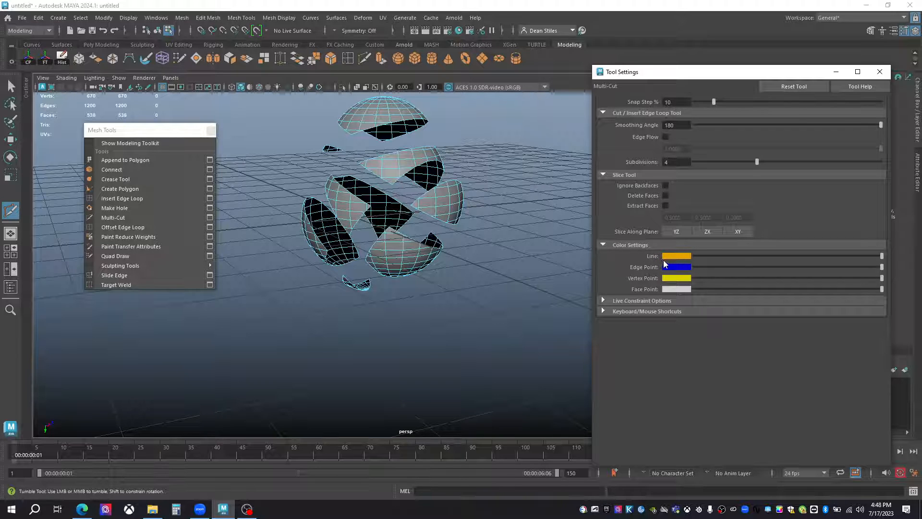
scroll(381, 243, "up", 3)
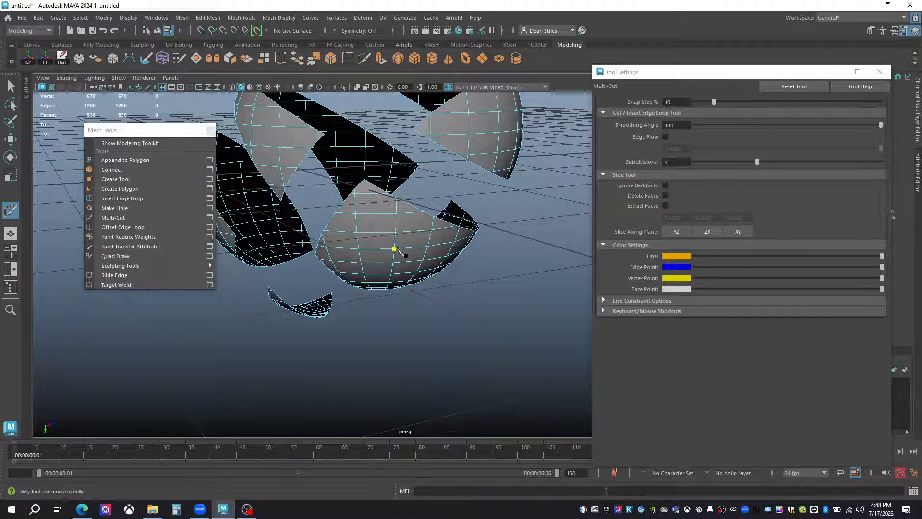
left_click(399, 252)
scroll(405, 258, "up", 3)
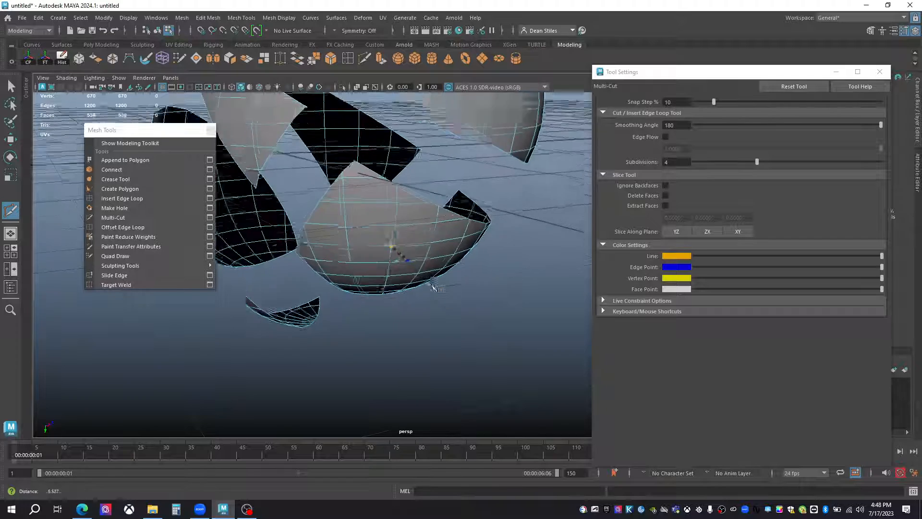
left_click_drag(452, 319, 435, 307, "alt")
Set Subdivisions to 1, extend the cut downward across the lower piece, and commit it.
left_click_drag(760, 160, 584, 168)
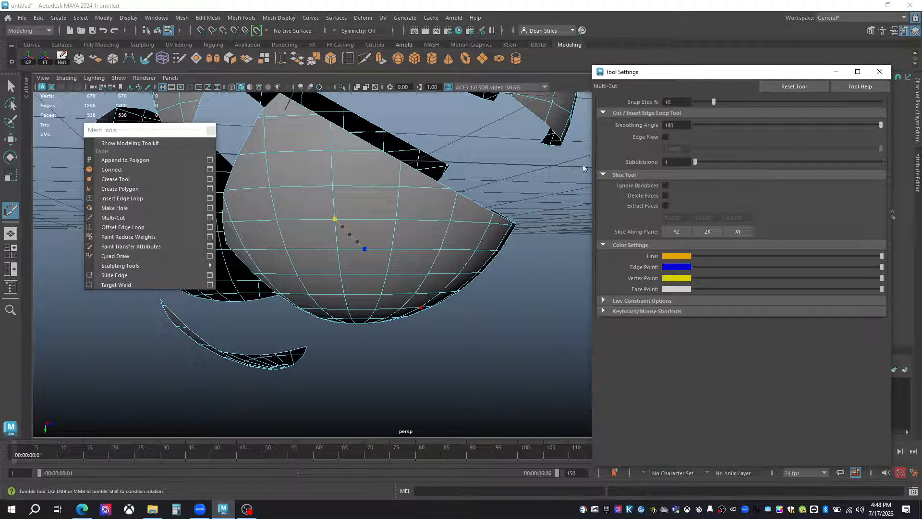
scroll(352, 241, "up", 2)
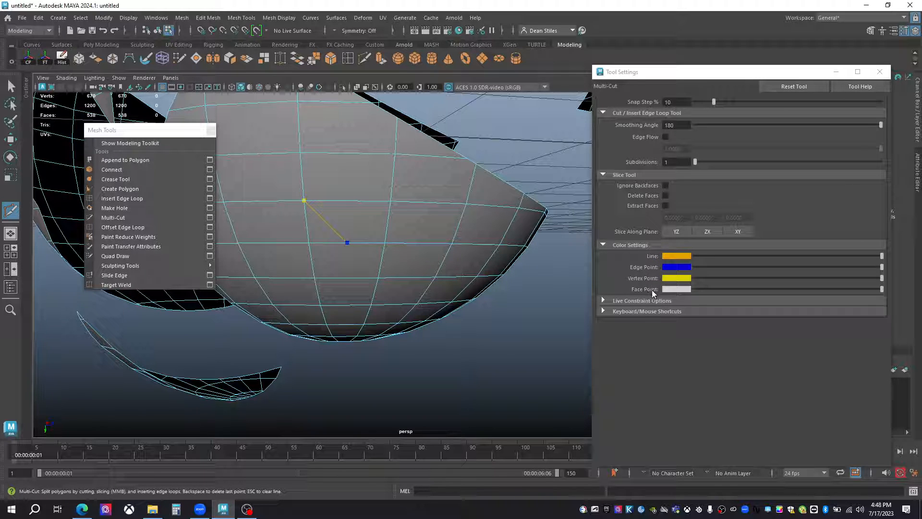
left_click(352, 260)
left_click(355, 278)
right_click(356, 279)
Review Multi-Cut's Live Constraint Options and its list of keyboard and mouse shortcuts.
left_click(603, 245)
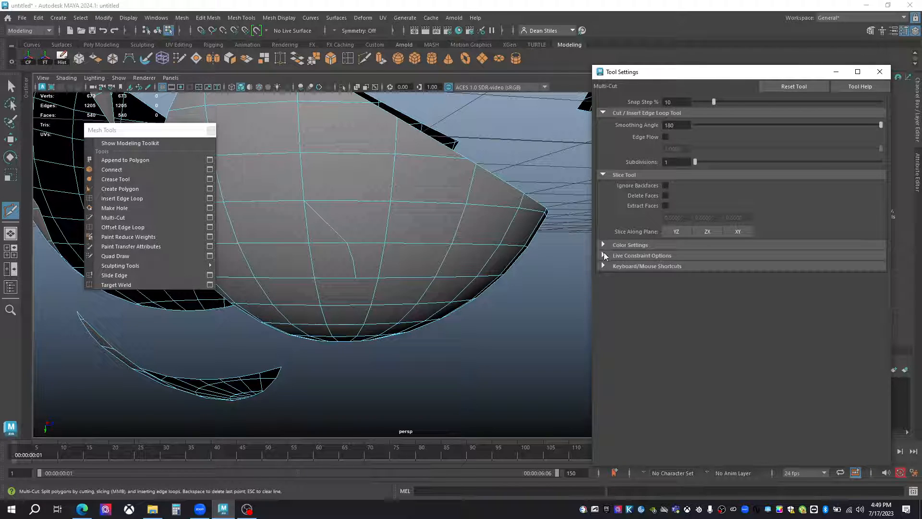
left_click(602, 255)
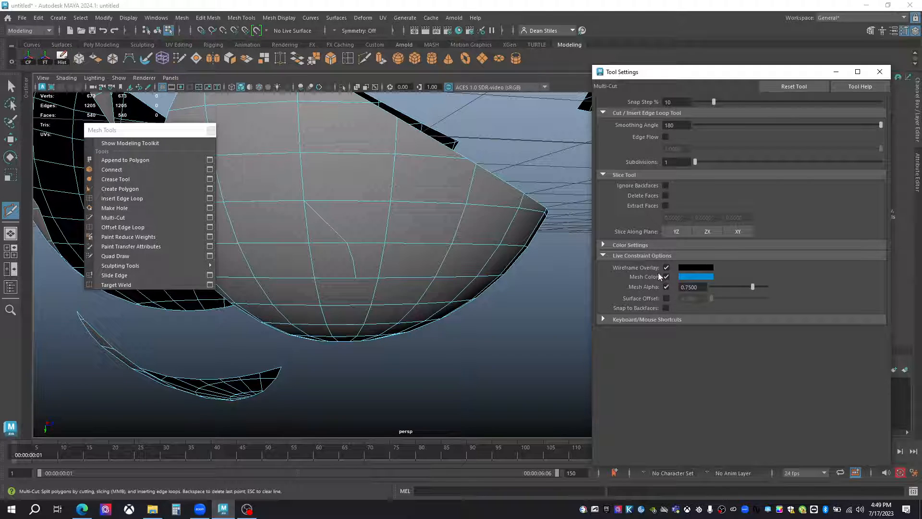
left_click(665, 286)
left_click(602, 255)
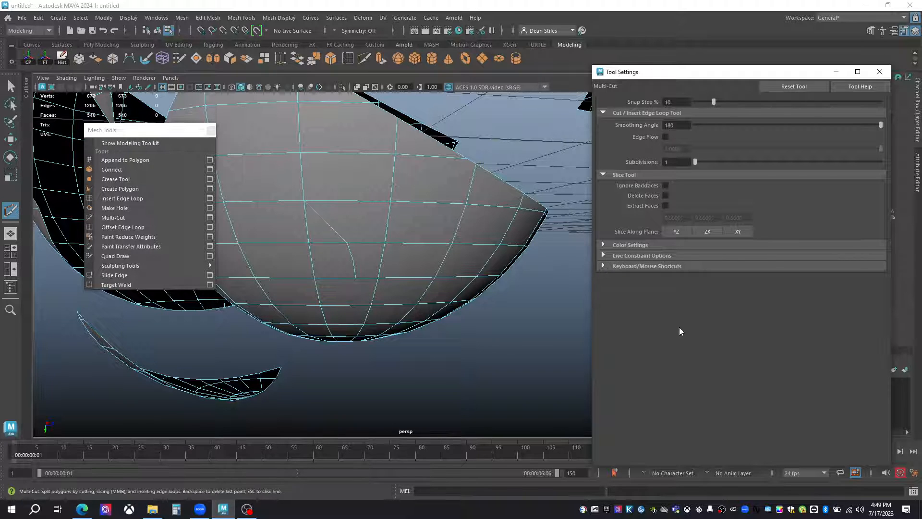
left_click(603, 266)
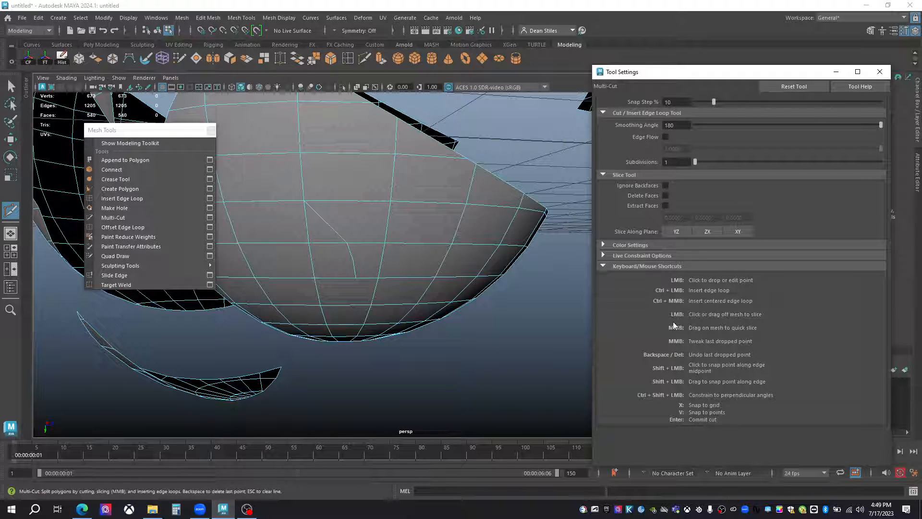
right_click_drag(451, 296, 379, 259, "alt")
middle_click_drag(379, 260, 452, 212, "alt")
left_click_drag(453, 212, 432, 235, "alt")
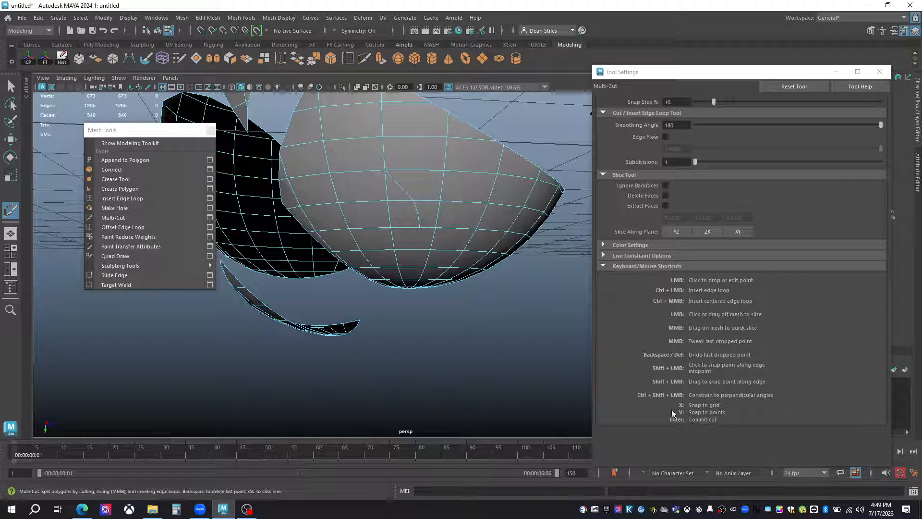
Cut a curved four-point line down across the horizontal edges of the lower sphere piece and commit it.
left_click_drag(379, 173, 438, 239, "alt")
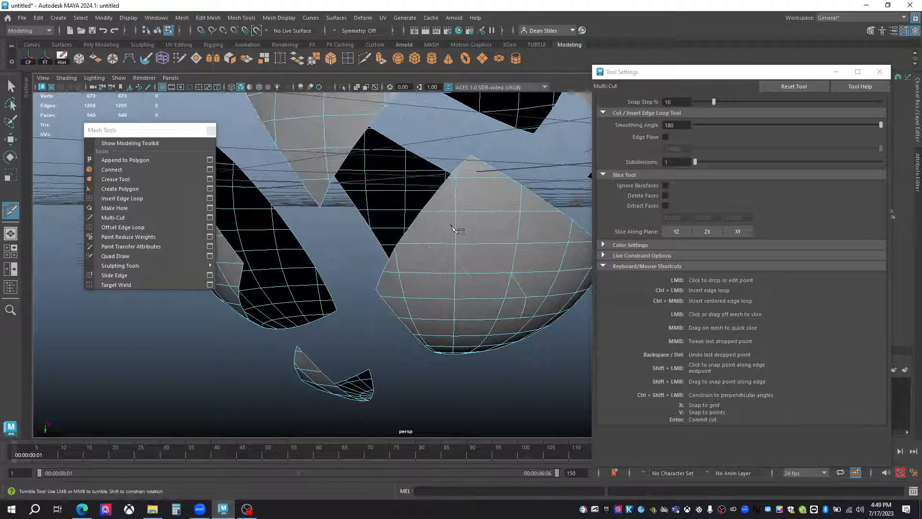
left_click(476, 211)
left_click(484, 243)
left_click(483, 273)
left_click(474, 299)
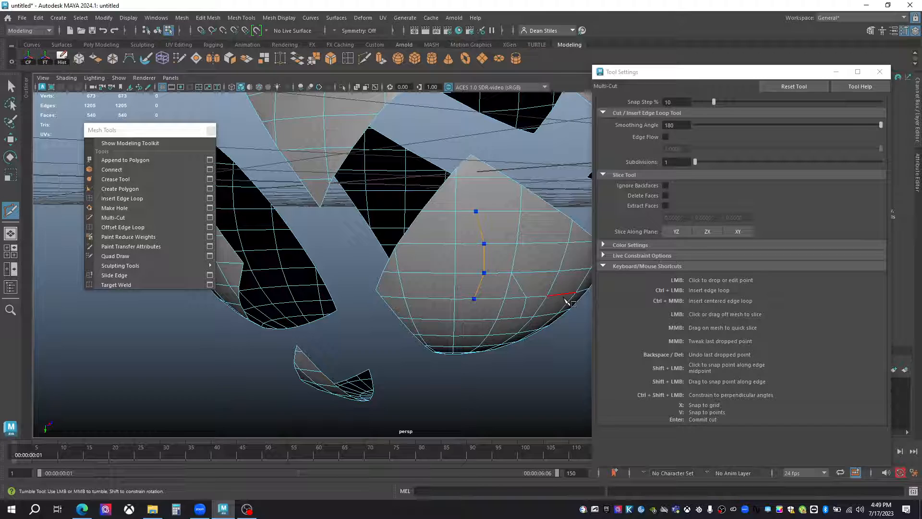
key("Return")
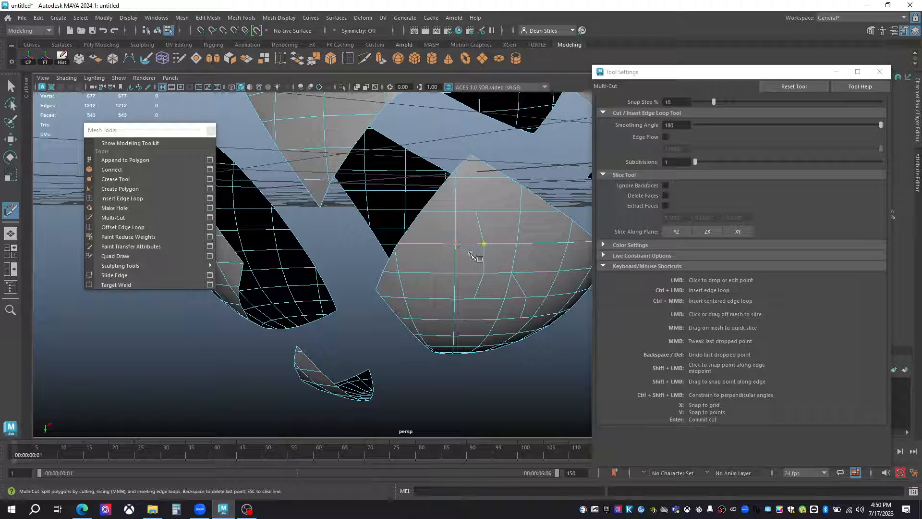
Leave Multi-Cut, select all the sphere pieces in object mode, and delete them.
mouse_move(489, 242)
left_mouse_down("alt")
mouse_move(422, 282)
mouse_move(483, 255)
left_mouse_up("alt")
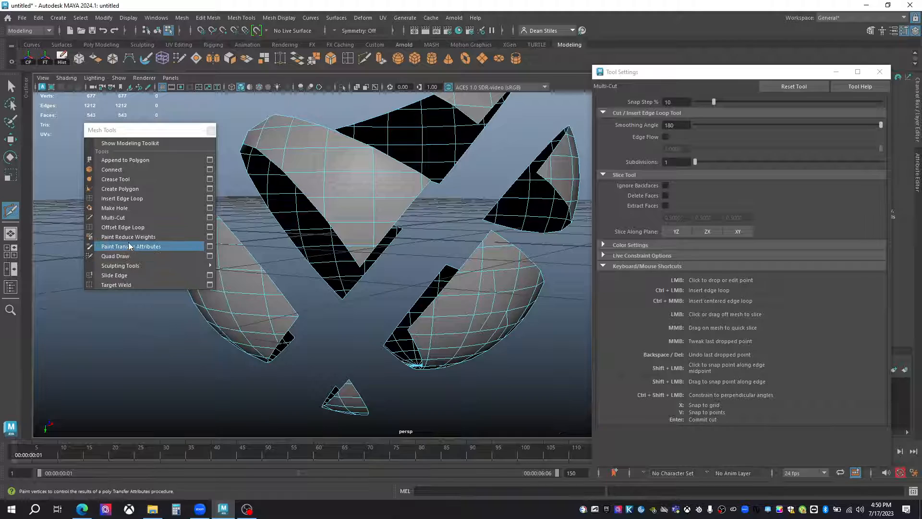
left_click_drag(336, 269, 310, 253, "alt")
key("q")
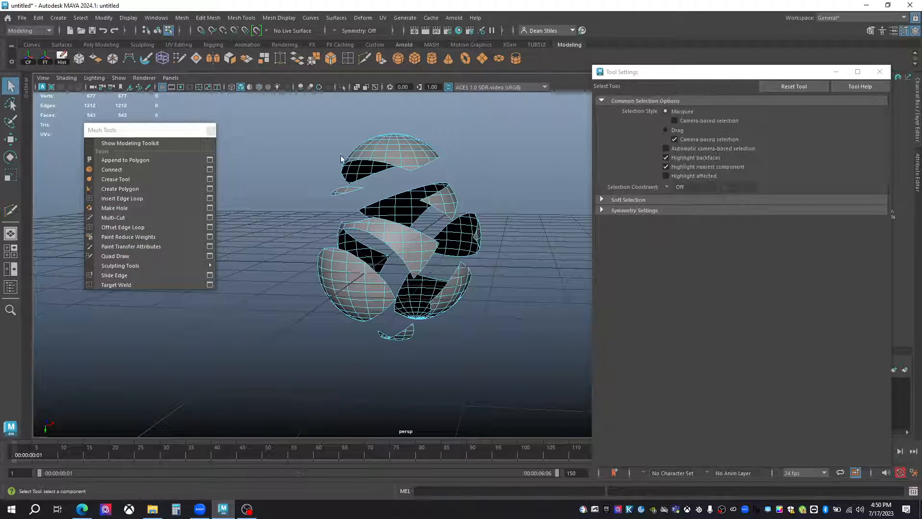
left_click_drag(317, 129, 492, 377)
right_click_drag(414, 264, 458, 210)
left_click_drag(258, 106, 520, 359)
key("Delete")
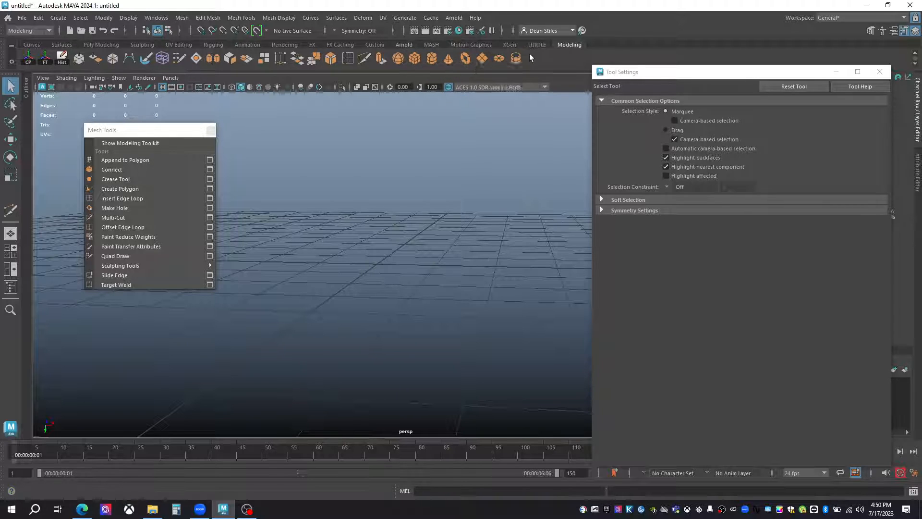
Create a polygon pipe at the centre of the grid.
left_click(517, 59)
scroll(415, 291, "up", 3)
left_click_drag(416, 290, 399, 279, "alt")
scroll(400, 278, "up", 2)
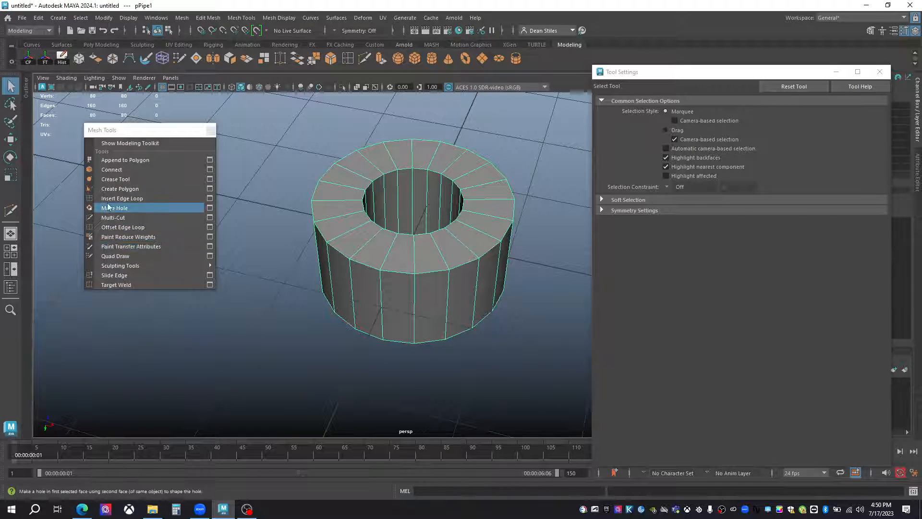
Offset edge loops around the pipe's circular rims and turn on smooth mesh preview.
left_click(110, 227)
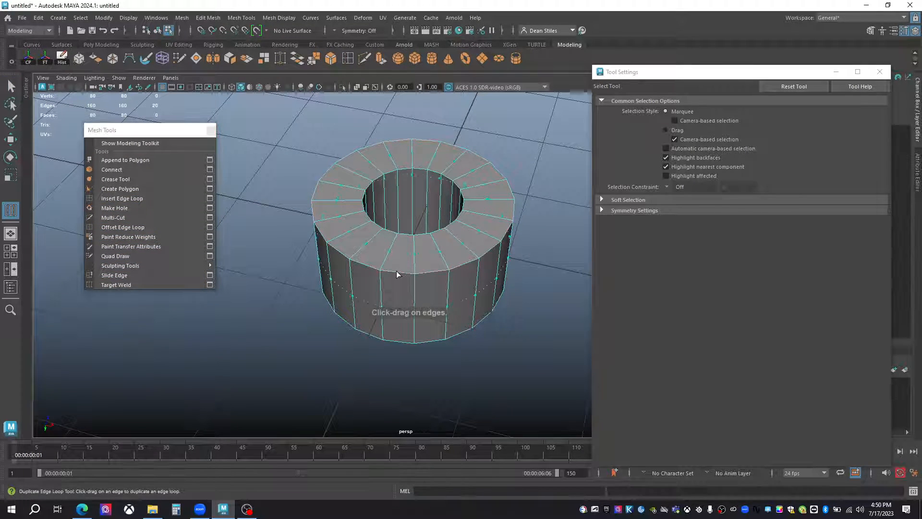
left_click_drag(413, 277, 412, 234)
left_click_drag(415, 273, 373, 255, "alt")
key("q")
right_click_drag(373, 225, 455, 187)
key("3")
left_click_drag(452, 281, 419, 247, "alt")
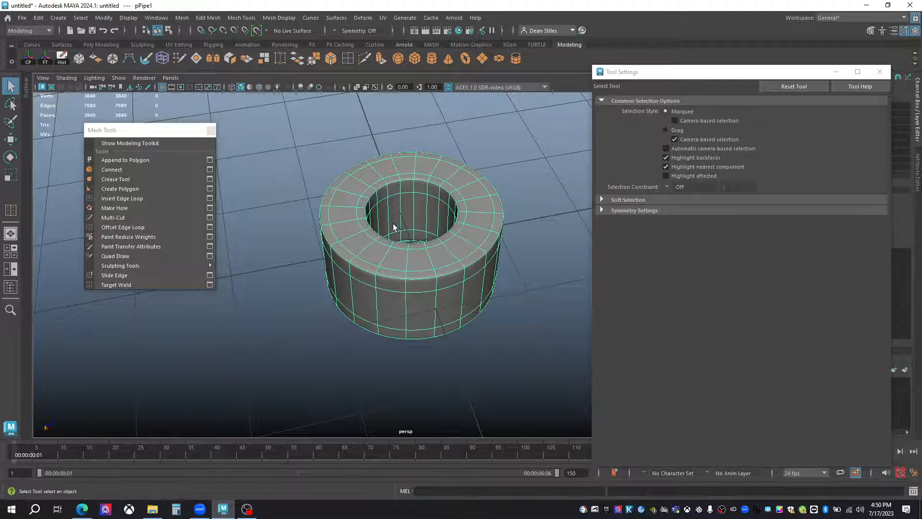
Offset an edge loop on both sides of the pipe's front vertical loop, and inspect the smoothed result unselected.
scroll(392, 283, "up", 3)
left_click(132, 227)
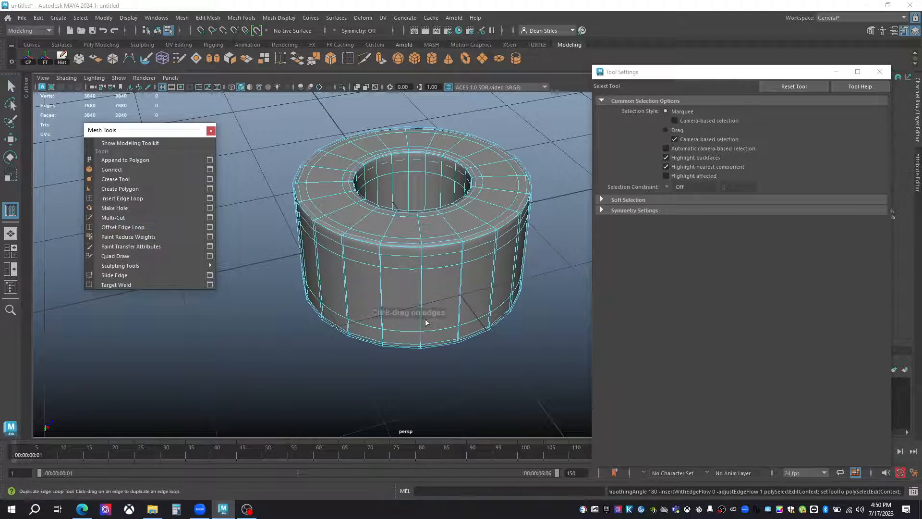
left_click_drag(421, 303, 464, 247)
left_click_drag(437, 282, 410, 295)
key("q")
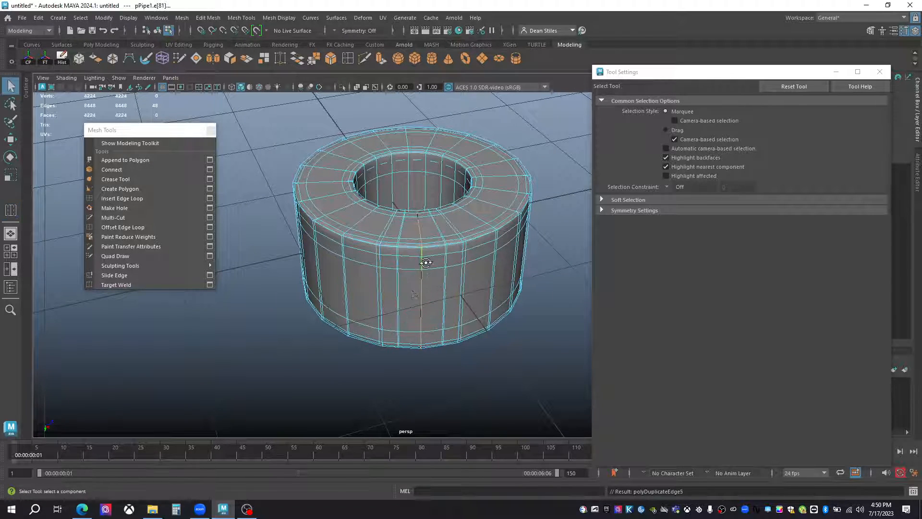
left_click_drag(426, 259, 368, 291, "alt")
right_click_drag(364, 295, 406, 283)
mouse_move(406, 283)
left_mouse_down("alt")
mouse_move(382, 315)
mouse_move(391, 288)
left_mouse_up("alt")
left_click(317, 341)
left_click_drag(446, 249, 481, 220, "alt")
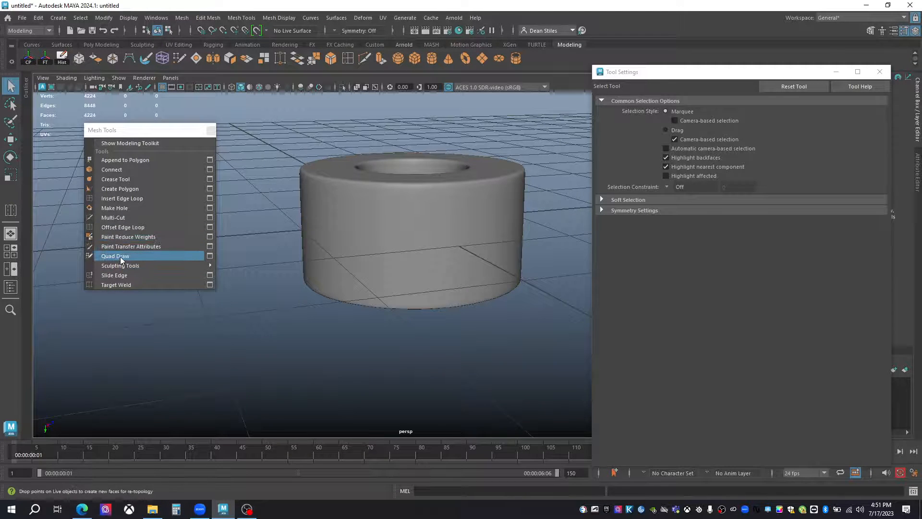
Delete the pipe and create a polygon sphere in its place.
left_click(420, 224)
key("Delete")
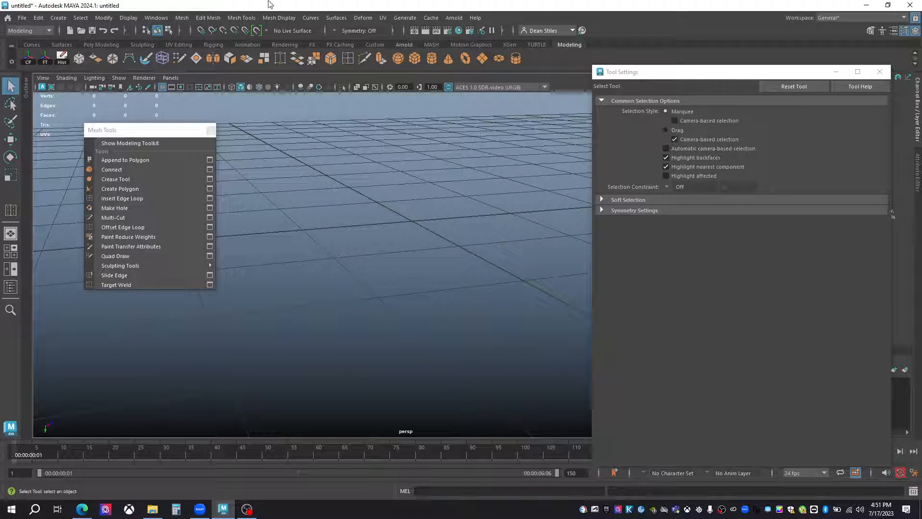
left_click(401, 59)
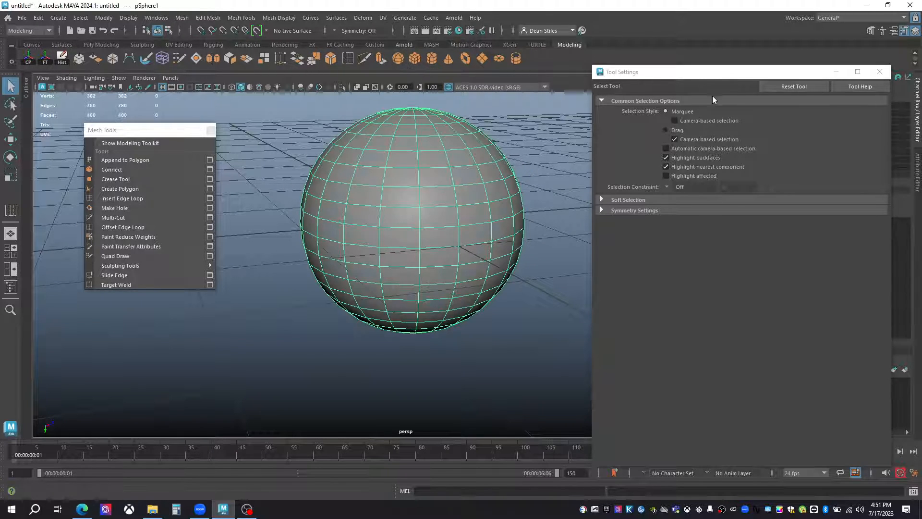
Set the new polygon sphere's radius to 3.4.
left_click(774, 65)
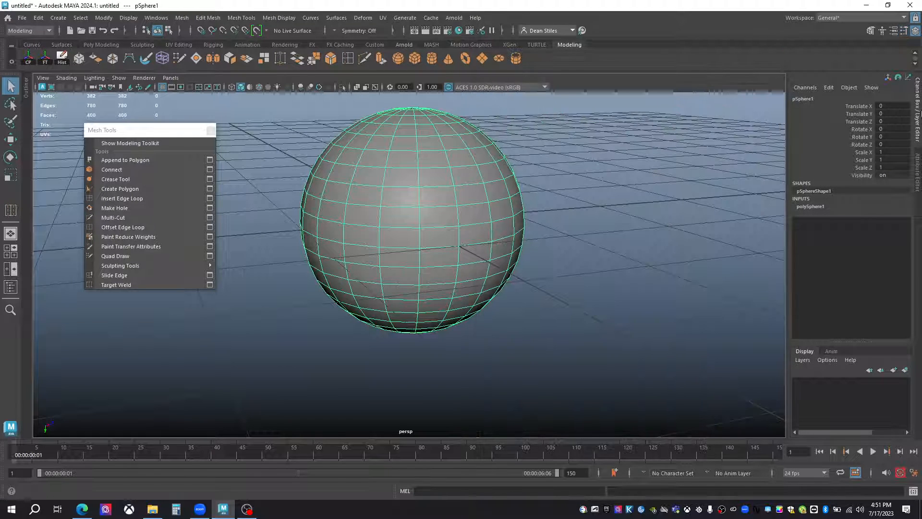
left_click(916, 163)
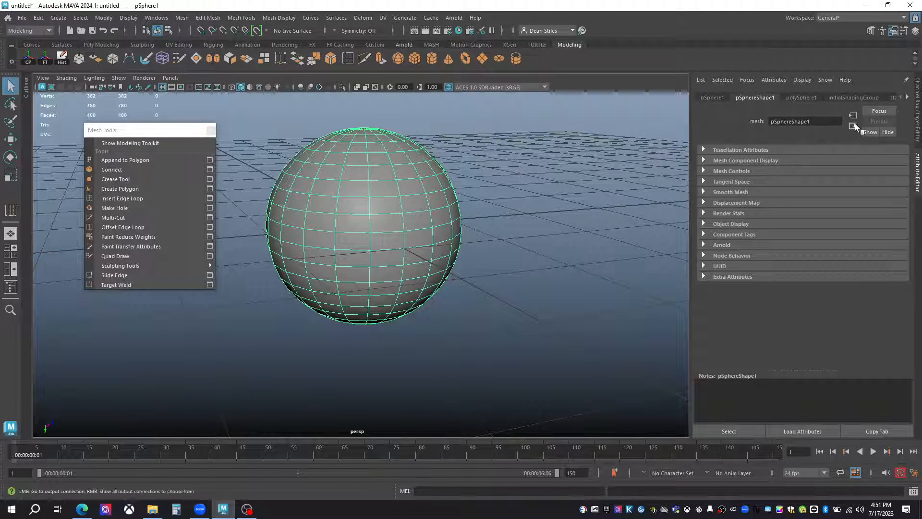
left_click(917, 108)
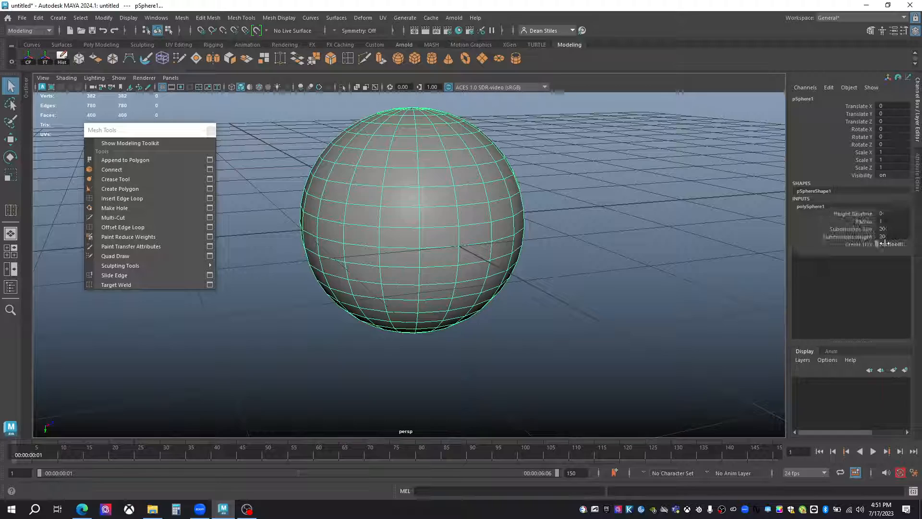
left_click(863, 221)
middle_click_drag(566, 288, 624, 296)
scroll(576, 283, "down", 8)
left_click_drag(507, 241, 510, 269, "alt")
right_click_drag(510, 269, 562, 315, "alt")
left_click_drag(562, 315, 553, 334, "alt")
middle_click_drag(552, 333, 588, 311, "alt")
right_click_drag(589, 310, 489, 270, "alt")
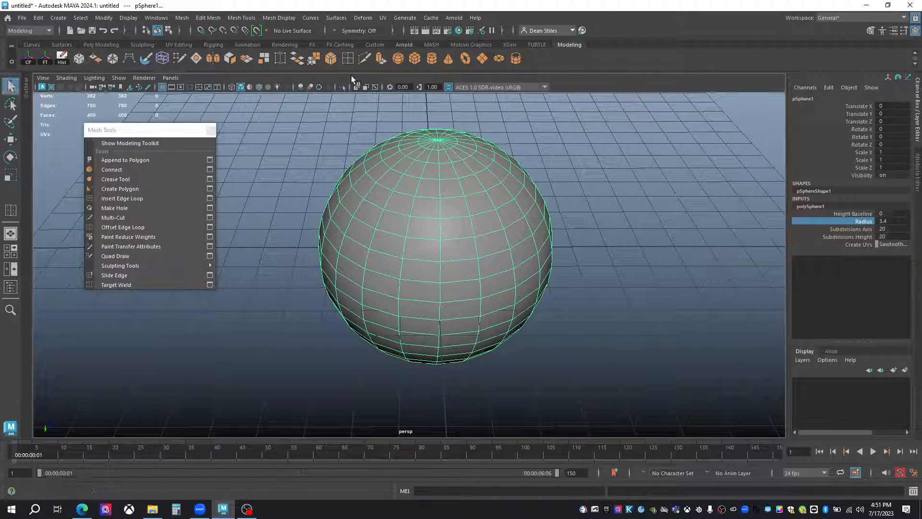
Make the sphere a live surface and draw four adjoining quads on its front with Quad Draw.
left_click(258, 30)
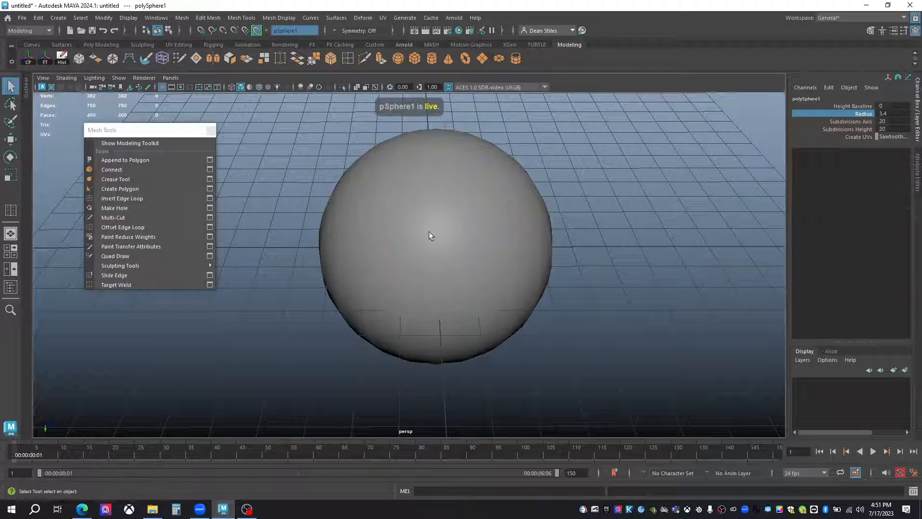
left_click(112, 256)
left_click(434, 253)
left_click(408, 266, "shift")
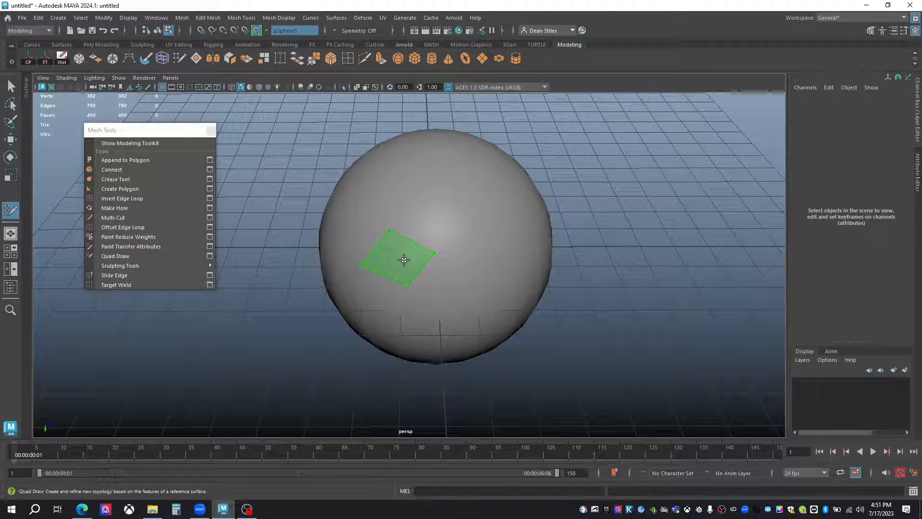
left_click(404, 260, "shift")
left_click(427, 215, "shift")
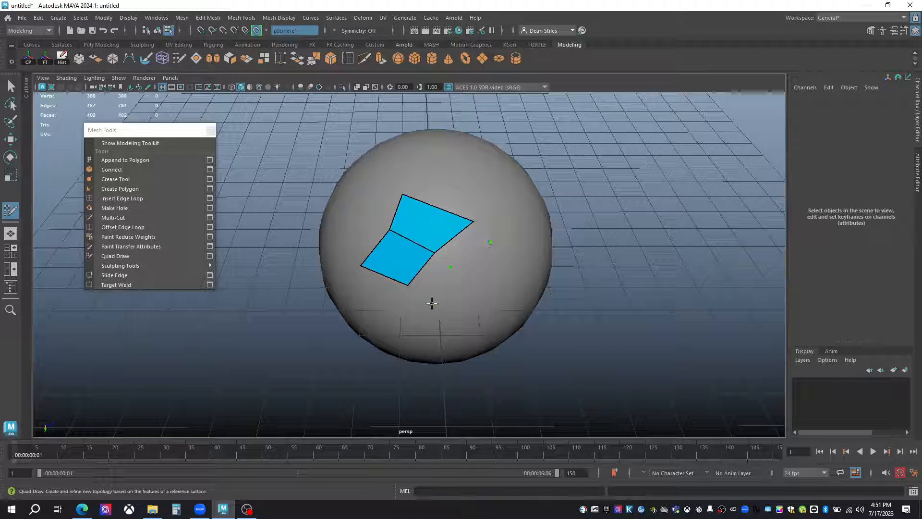
left_click(422, 287, "shift")
left_click(464, 250, "shift")
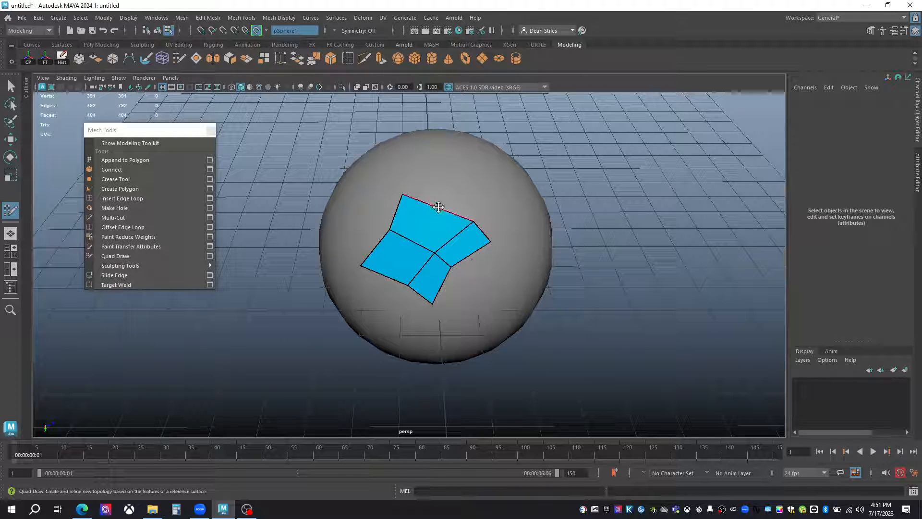
Reshape the quad patch by shifting its upper edge, a vertex on its lower border and its outer side edge.
left_click_drag(438, 206, 437, 200)
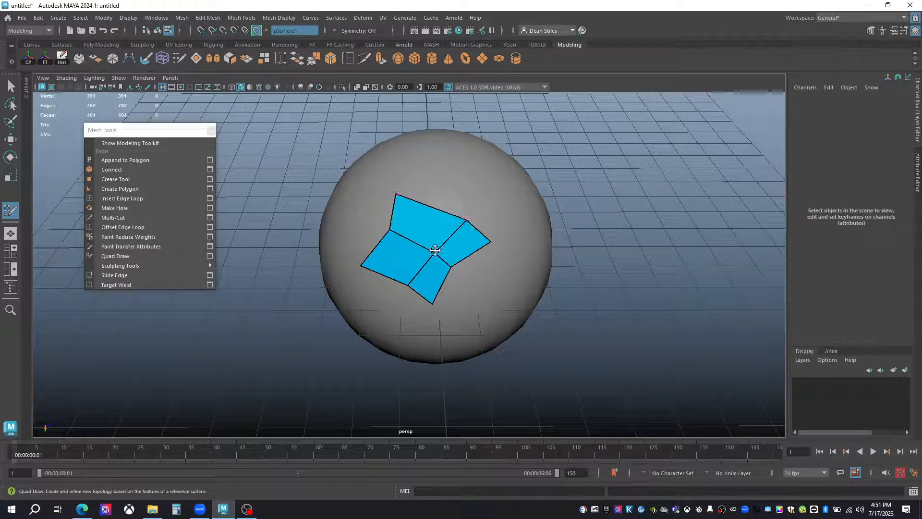
mouse_move(439, 251)
left_mouse_down()
mouse_move(432, 244)
mouse_move(453, 272)
mouse_move(459, 268)
left_mouse_up()
left_click_drag(375, 248, 370, 247)
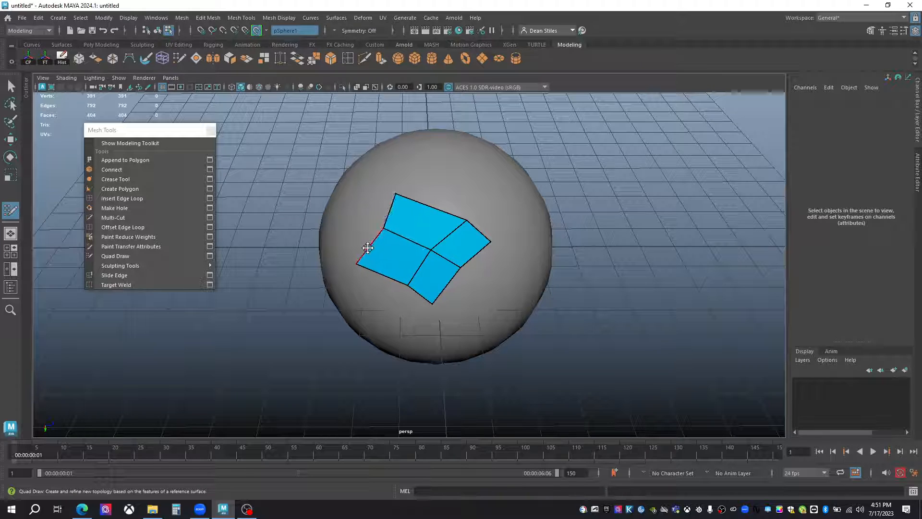
Insert two crossing edge loops through the quad patch.
left_click(405, 239, "ctrl")
left_click(417, 220, "ctrl")
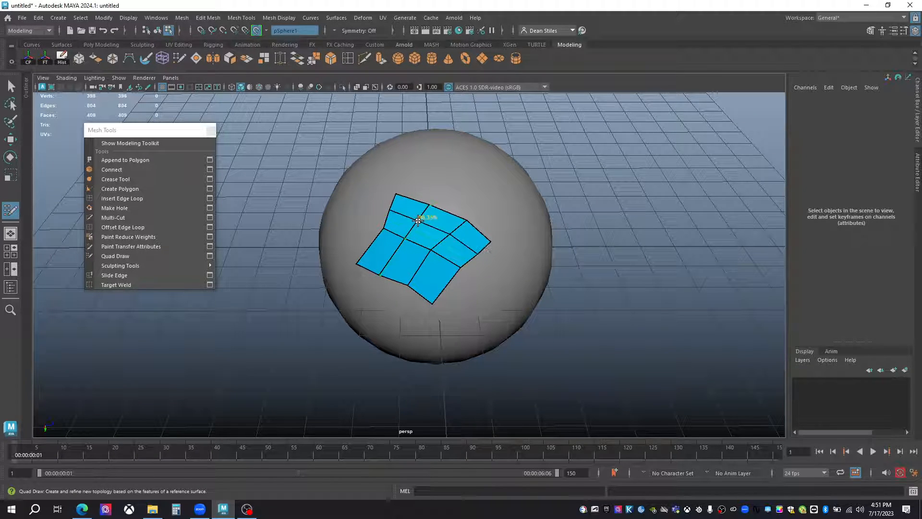
mouse_move(420, 225)
left_mouse_down("alt")
mouse_move(367, 267)
mouse_move(291, 272)
mouse_move(418, 232)
mouse_move(422, 240)
mouse_move(466, 206)
left_mouse_up("alt")
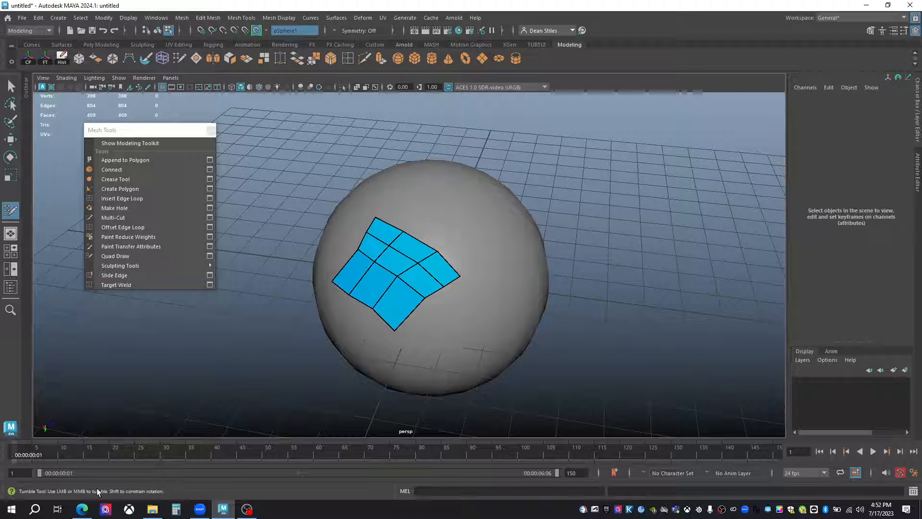
Switch to the Edge browser and search the web for "topogun" in a new tab.
left_click(82, 508)
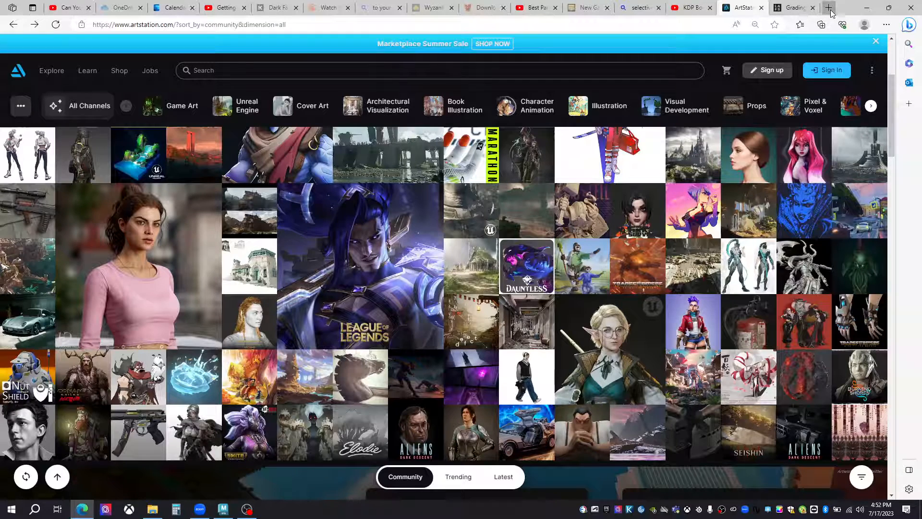
left_click(829, 9)
type("topogiu")
key("BackSpace")
key("BackSpace")
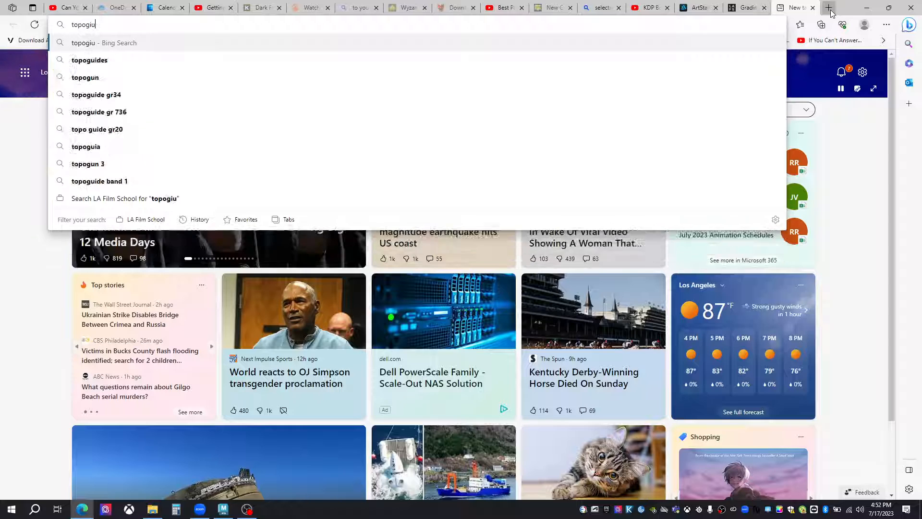
type("un")
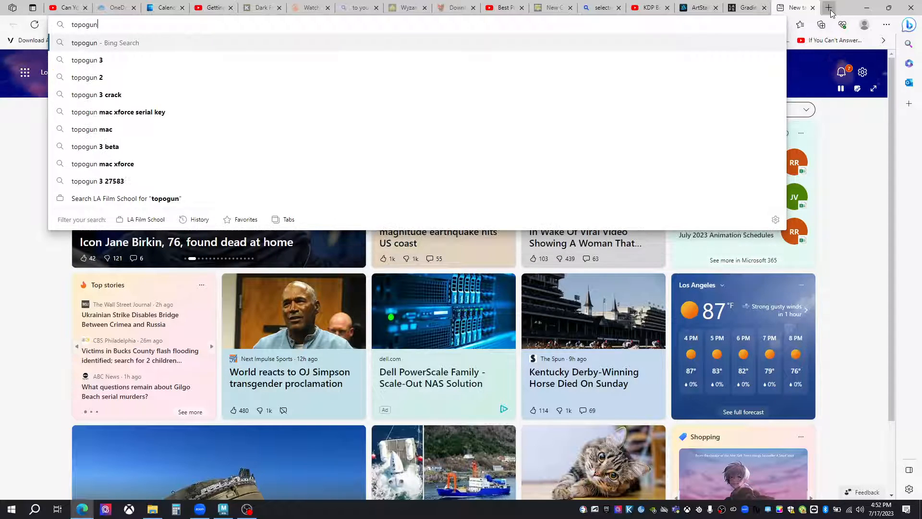
key("Return")
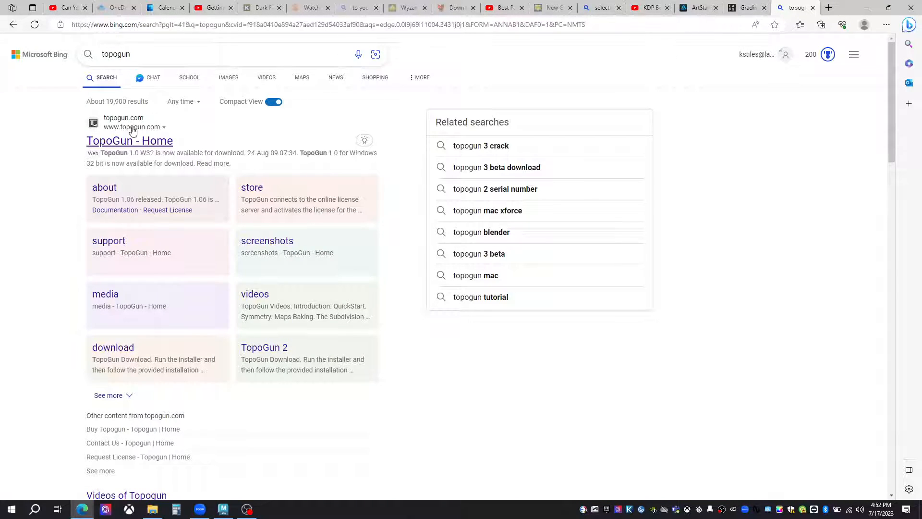
Open the TopoGun website, review the licence options on its purchase page and return to Maya.
left_click(133, 130)
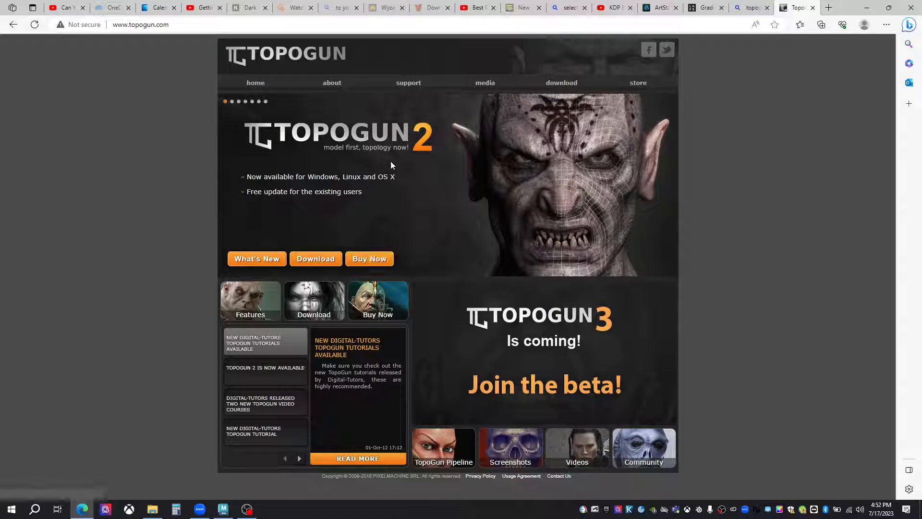
left_click(375, 267)
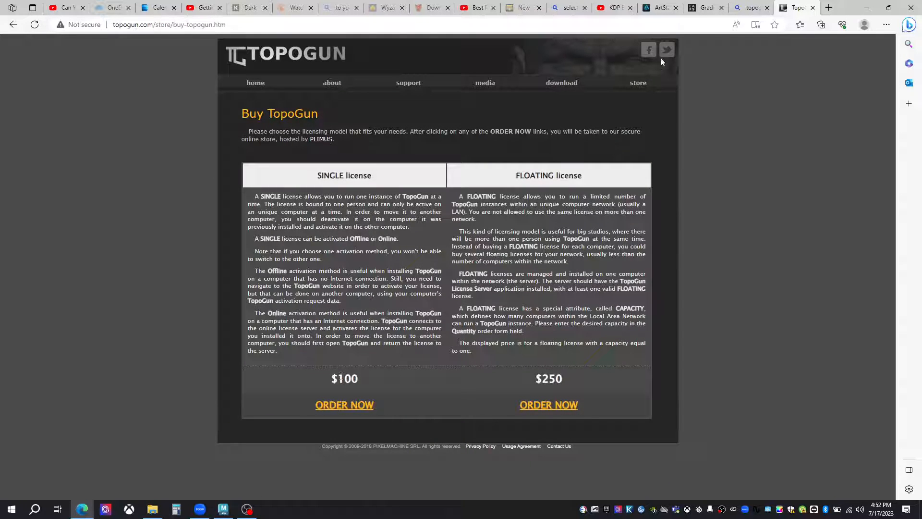
mouse_move(478, 85)
left_click(866, 7)
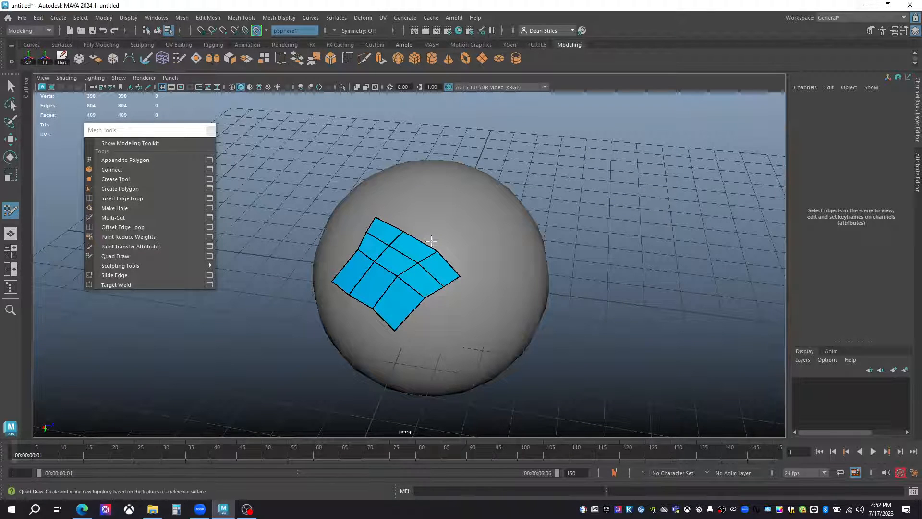
Extend the patch's upper border with three long quads over the sphere's top, and insert two edge loops across them.
left_click_drag(418, 240, 407, 257, "alt")
left_click_drag(436, 220, 468, 183, "shift")
left_click_drag(422, 289, 495, 203)
left_click_drag(464, 307, 523, 232)
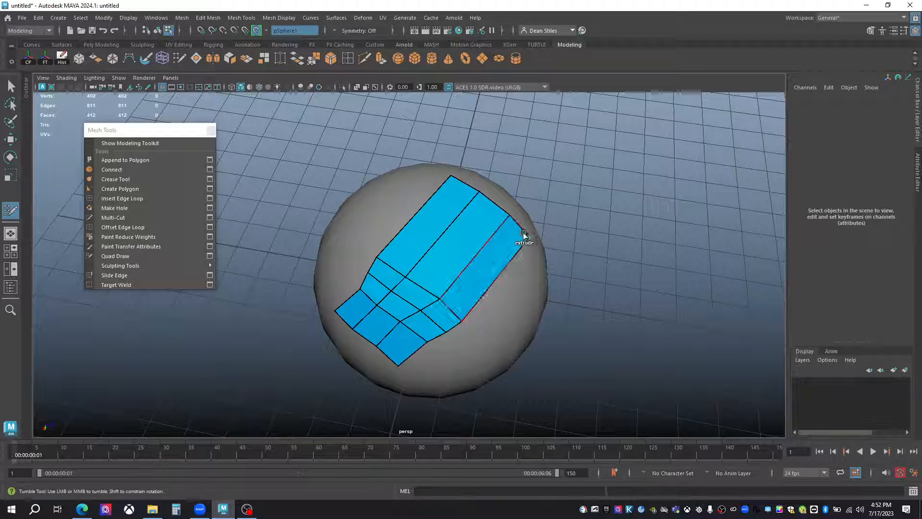
left_click(435, 250, "ctrl")
left_click(461, 222, "ctrl")
left_click_drag(476, 274, 393, 283, "alt")
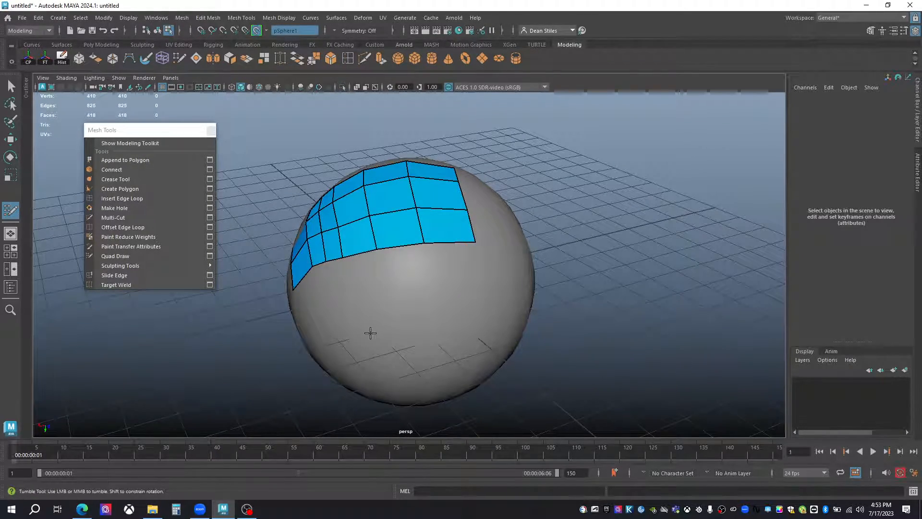
Draw a separate strip of small quads around the sphere's side, and insert an edge loop across the main patch's lowest row.
mouse_move(368, 323)
left_mouse_down()
mouse_move(411, 323)
mouse_move(490, 237)
left_mouse_up()
left_click_drag(470, 295, 527, 250, "alt")
scroll(438, 255, "up", 1)
left_click_drag(438, 255, 456, 274, "alt")
scroll(456, 273, "up", 1)
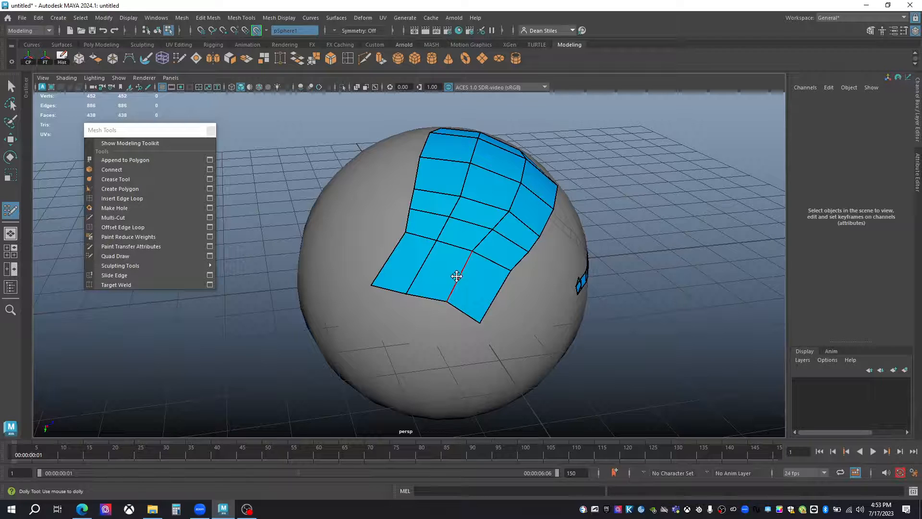
left_click(465, 272, "ctrl")
Relax the main quad patch with Quad Draw to even out its vertex spacing.
mouse_move(470, 245)
left_mouse_down("shift")
mouse_move(473, 192)
mouse_move(408, 251)
left_mouse_up("shift")
mouse_move(449, 160)
left_mouse_down("shift")
mouse_move(539, 173)
mouse_move(436, 212)
left_mouse_up("shift")
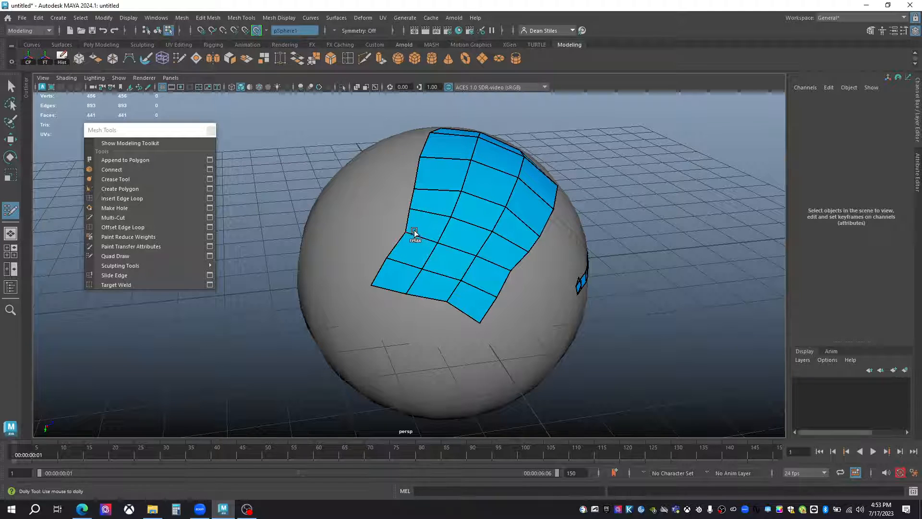
left_click_drag(403, 243, 410, 208, "alt")
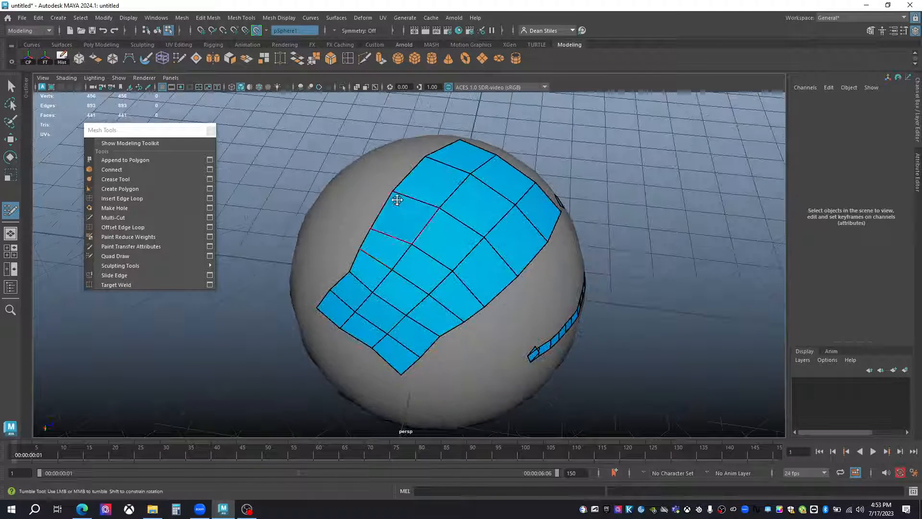
Turn off the sphere's live surface state and select the drawn quad mesh.
left_click(257, 30)
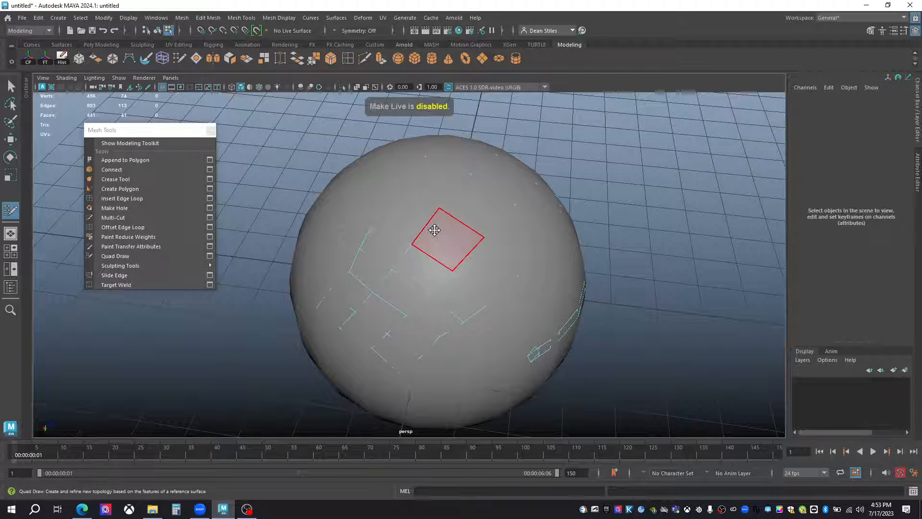
right_click_drag(434, 236, 480, 215)
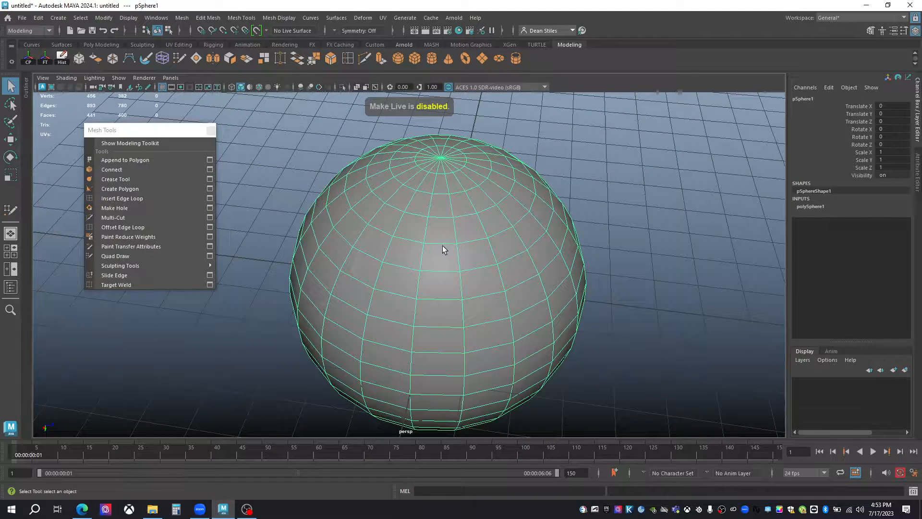
left_click(437, 246)
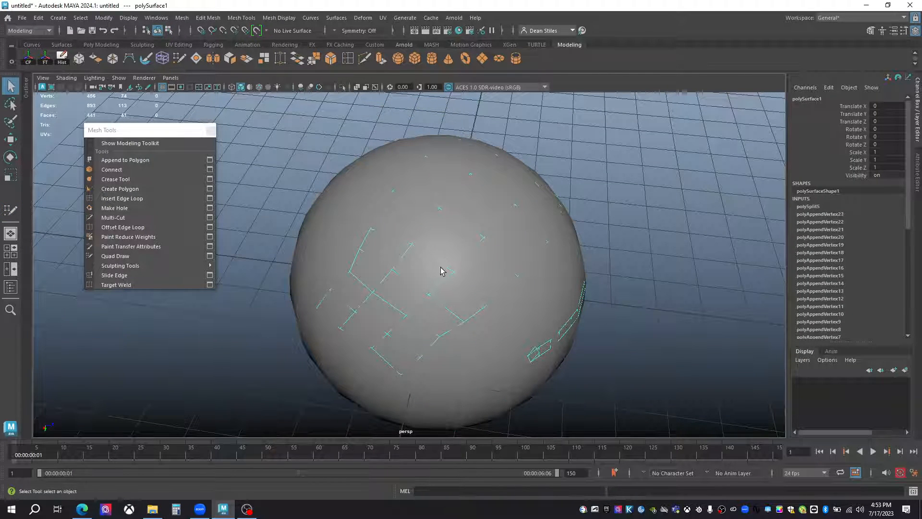
right_click_drag(453, 275, 455, 277)
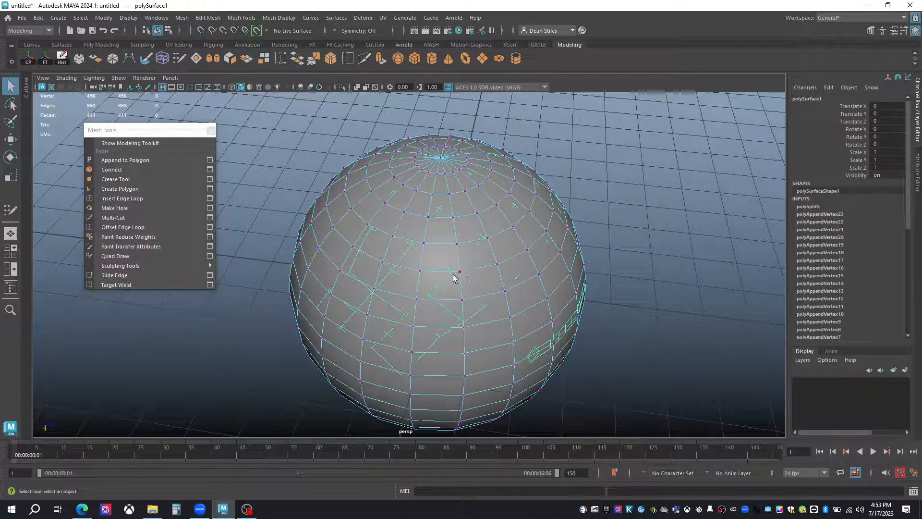
left_click(447, 279)
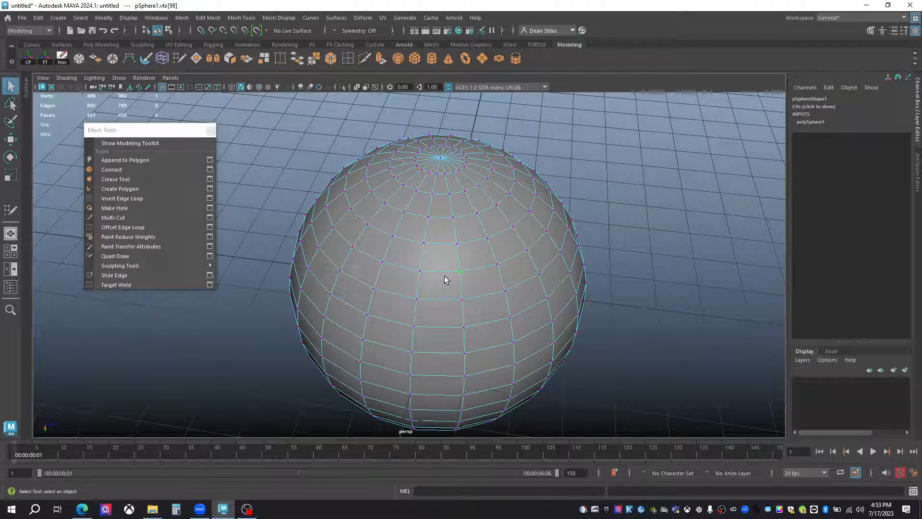
key("ctrl+z")
key("ctrl+z")
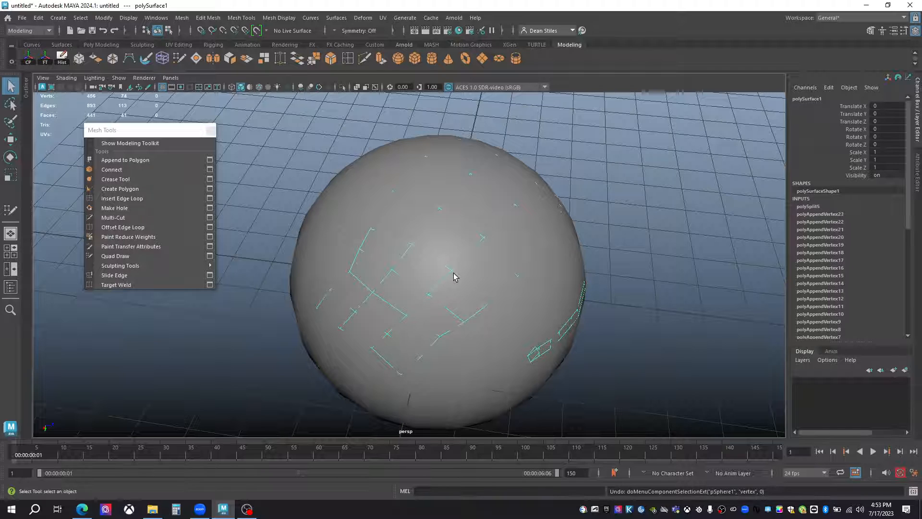
right_click_drag(453, 224, 424, 235)
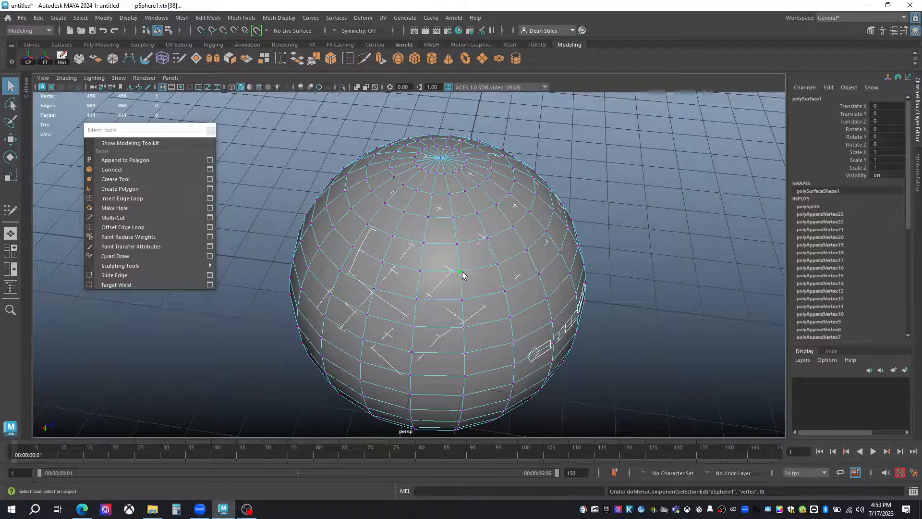
key("F8")
Isolate the quad mesh, pull one of its inner vertices outward from the surface, and end the isolation.
key("ctrl+1")
right_click_drag(447, 268, 397, 227)
left_click(456, 273)
key("w")
left_click_drag(459, 281, 542, 257, "alt")
left_click_drag(544, 179, 567, 138)
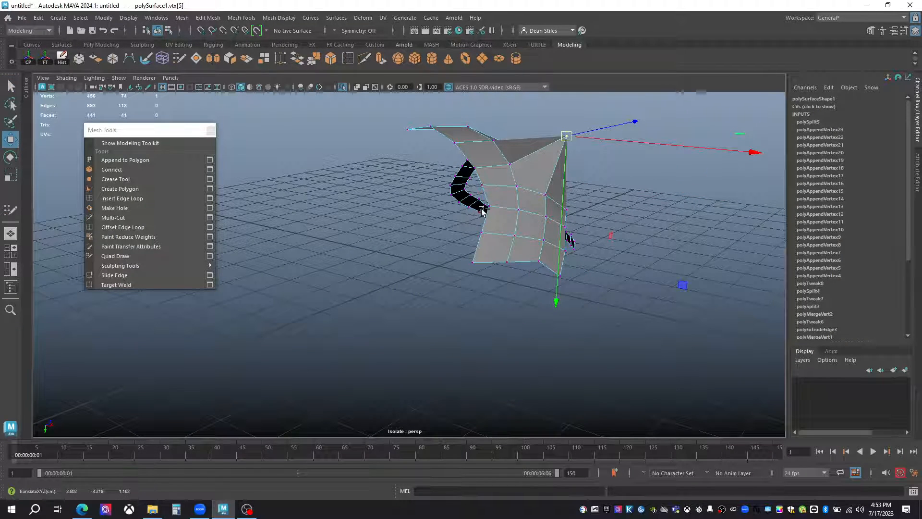
key("ctrl+1")
left_click_drag(500, 229, 421, 245, "alt")
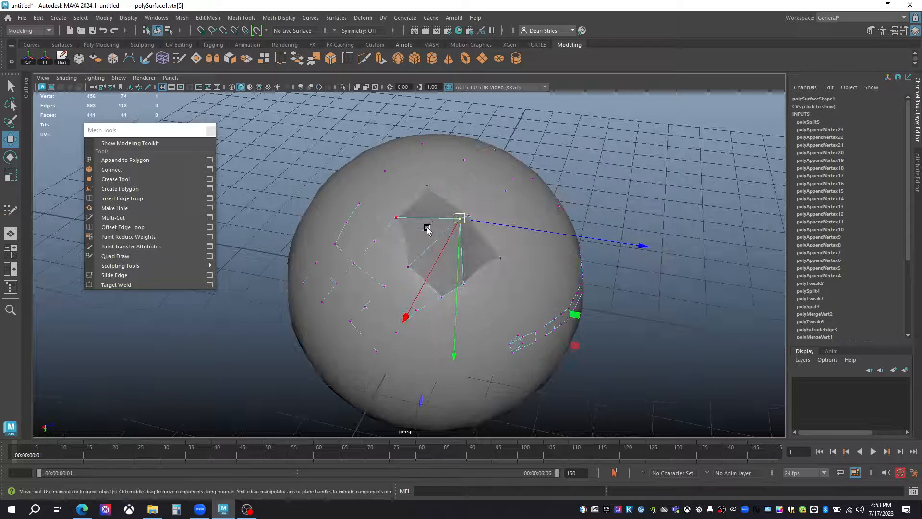
Select the sphere and make it a live surface again.
key("q")
left_click(485, 329)
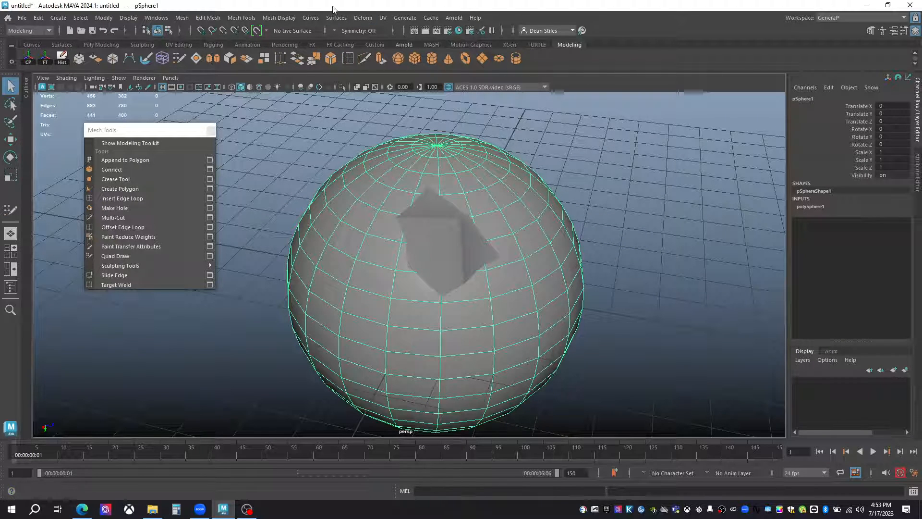
left_click(257, 30)
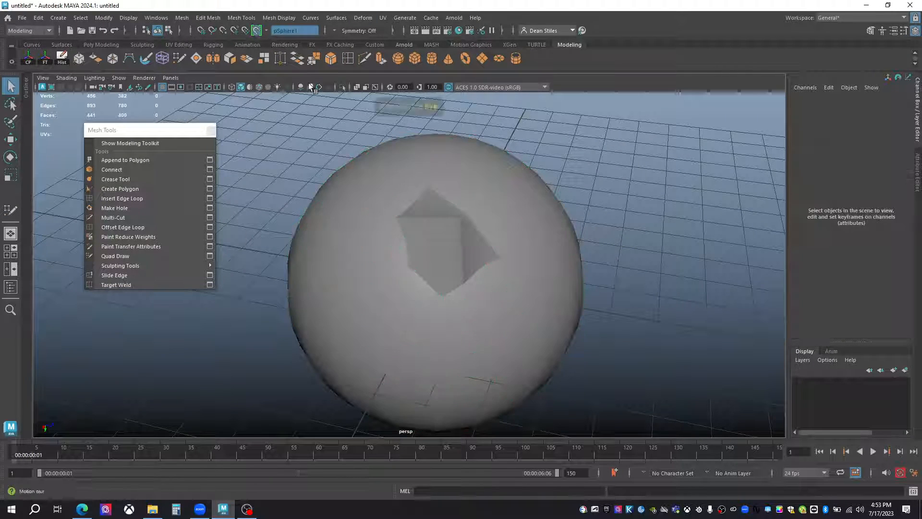
Pull the displaced inner vertex of the drawn quad mesh back onto the live sphere with Quad Draw.
left_click(436, 253)
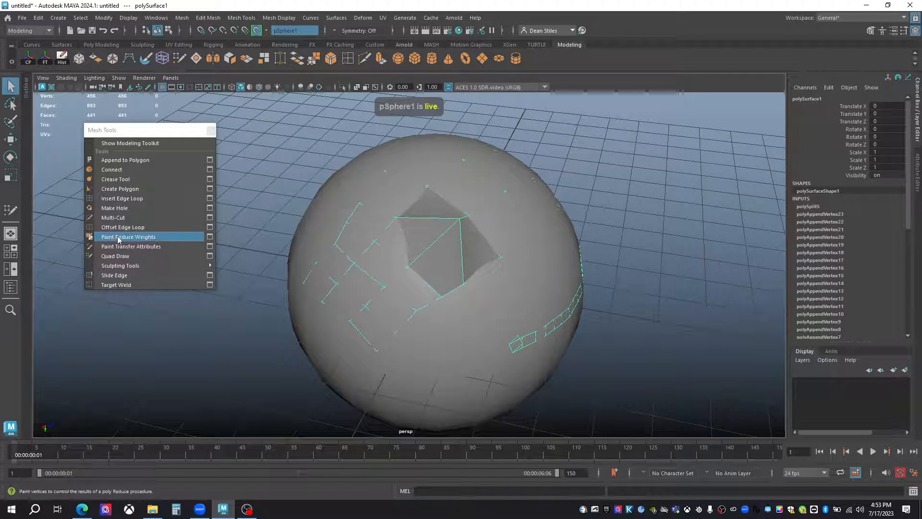
left_click(118, 256)
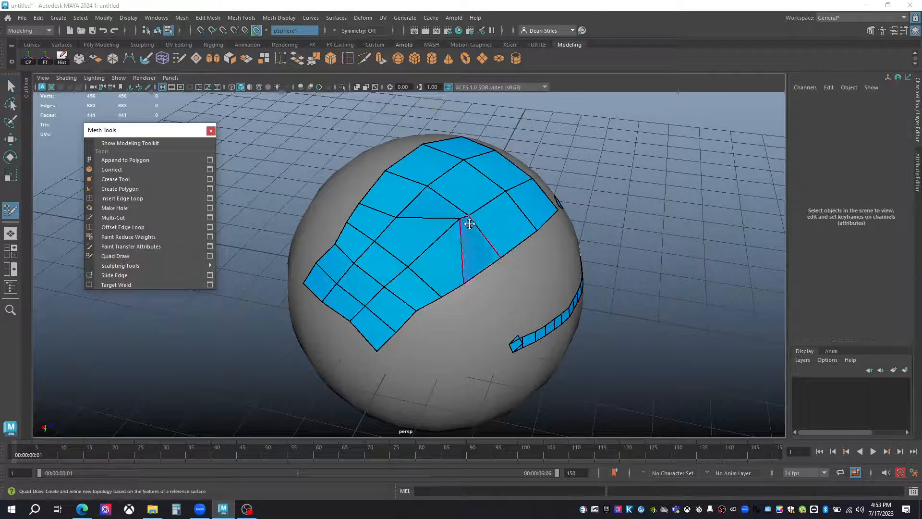
mouse_move(457, 222)
left_mouse_down("alt")
mouse_move(467, 241)
mouse_move(414, 204)
mouse_move(471, 220)
mouse_move(495, 257)
mouse_move(449, 301)
mouse_move(433, 283)
mouse_move(478, 251)
mouse_move(481, 218)
left_mouse_up("alt")
key("q")
Select the drawn quad mesh and turn off the sphere's live surface state.
mouse_move(406, 226)
left_mouse_down("alt")
mouse_move(440, 247)
mouse_move(444, 209)
left_mouse_up("alt")
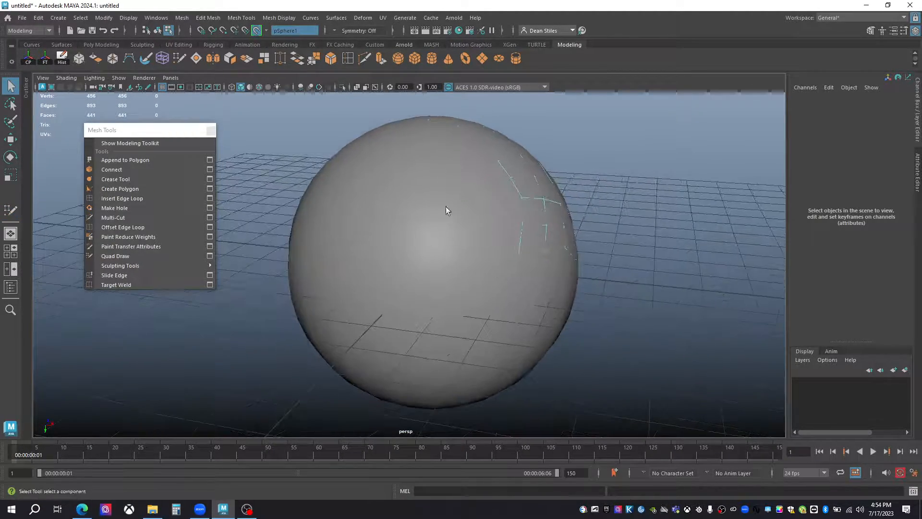
right_click_drag(531, 206, 469, 222, "alt")
right_click_drag(469, 223, 514, 208)
left_click_drag(541, 201, 474, 206, "alt")
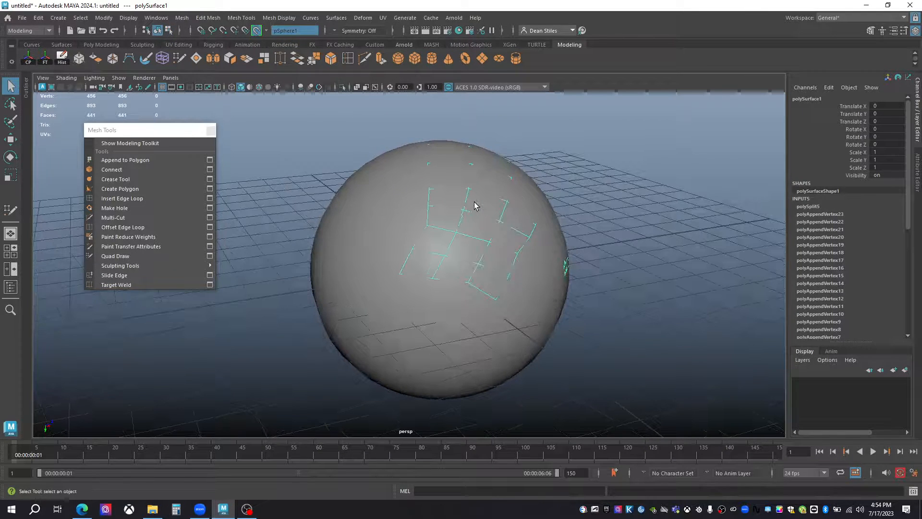
left_click(257, 31)
Look over the available Sculpting Tools commands and display the matching sculpting tool set.
mouse_move(138, 265)
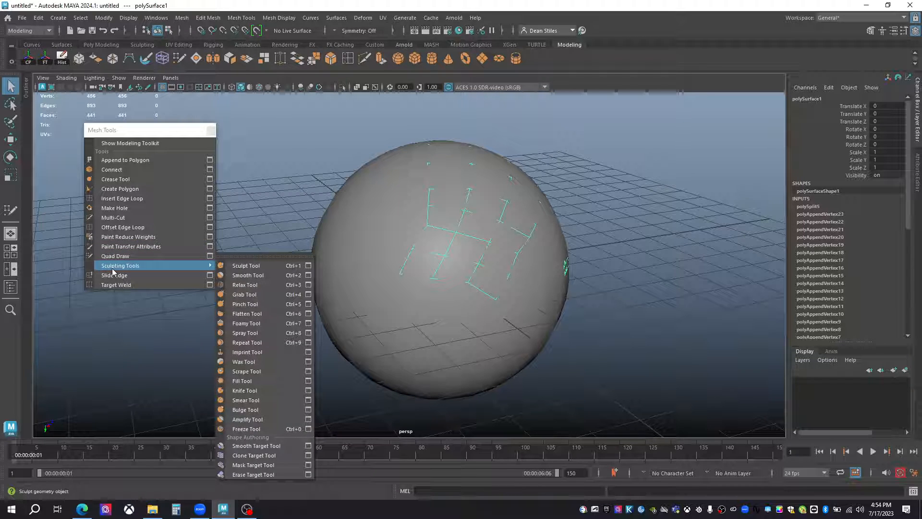
left_click(130, 45)
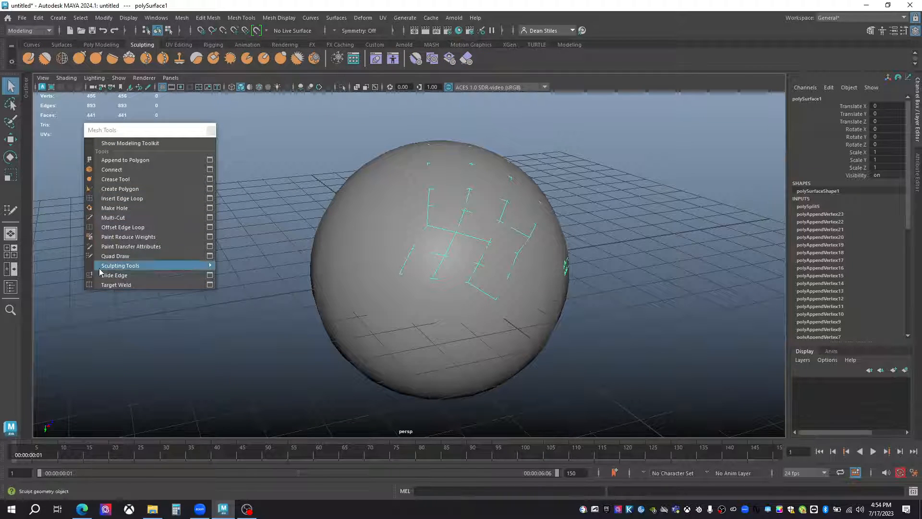
mouse_move(125, 267)
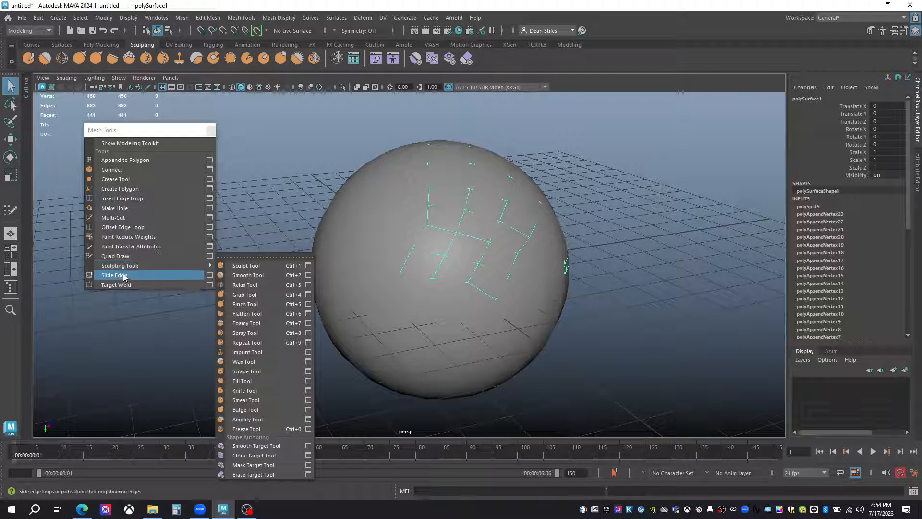
Select a horizontal edge loop near the sphere's middle and slide it downward with Slide Edge.
left_click(404, 232)
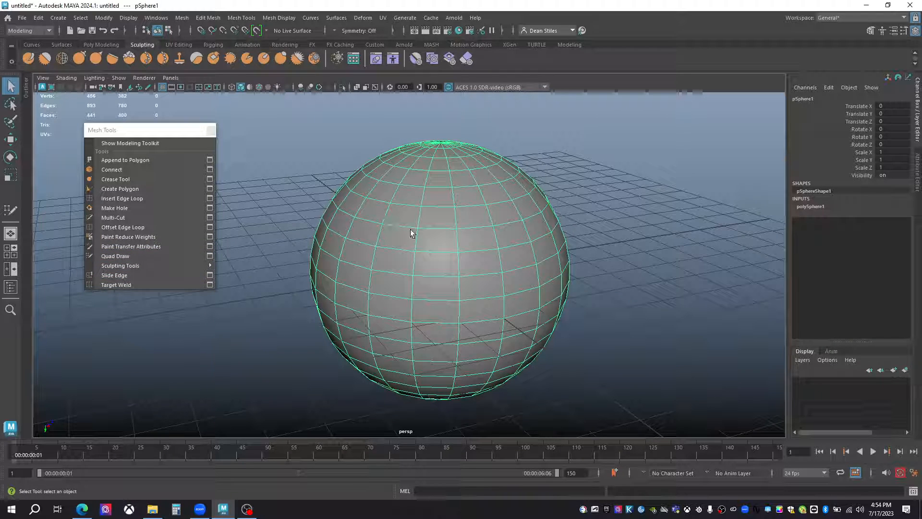
left_click_drag(413, 251, 453, 239, "alt")
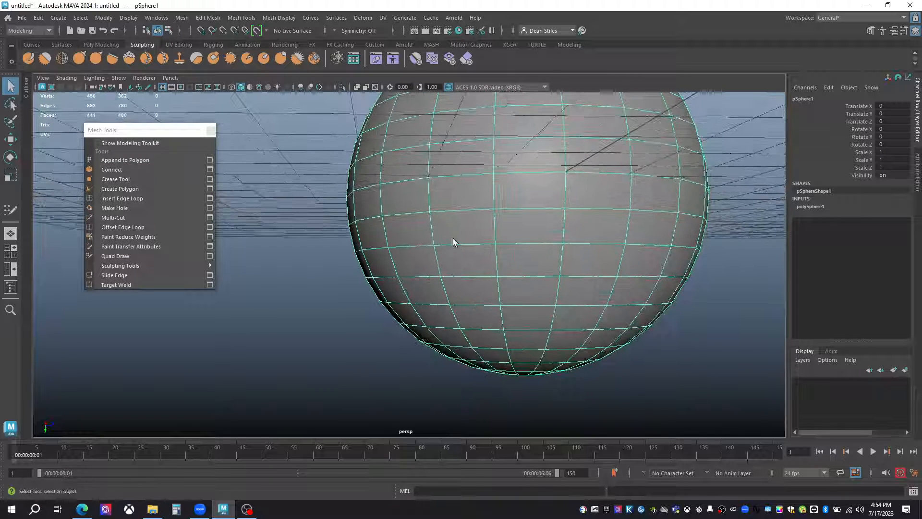
right_click_drag(450, 221, 440, 206)
left_click(446, 207)
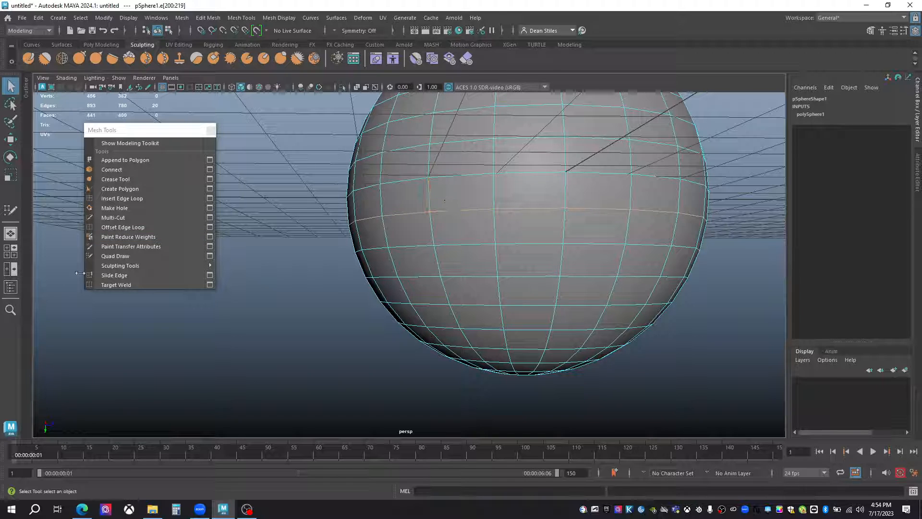
left_click(114, 275)
middle_click_drag(331, 291, 357, 282)
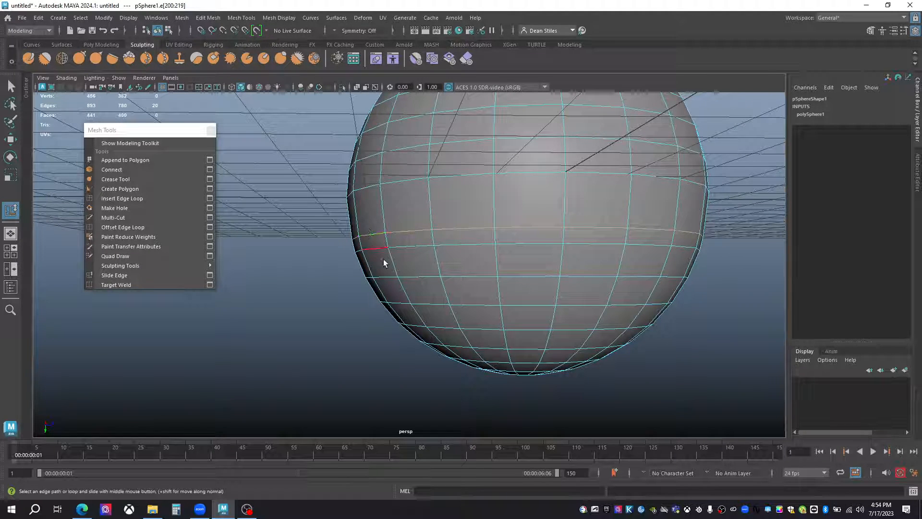
Select a complete edge loop on the sphere's lower half and lower it vertically with the Move tool.
key("w")
double_click(421, 277)
left_click_drag(522, 308, 523, 326)
Select a horizontal edge loop near the sphere's middle and slide it along the surface while using the Move tool.
left_click_drag(358, 252, 381, 275, "alt")
double_click(384, 267)
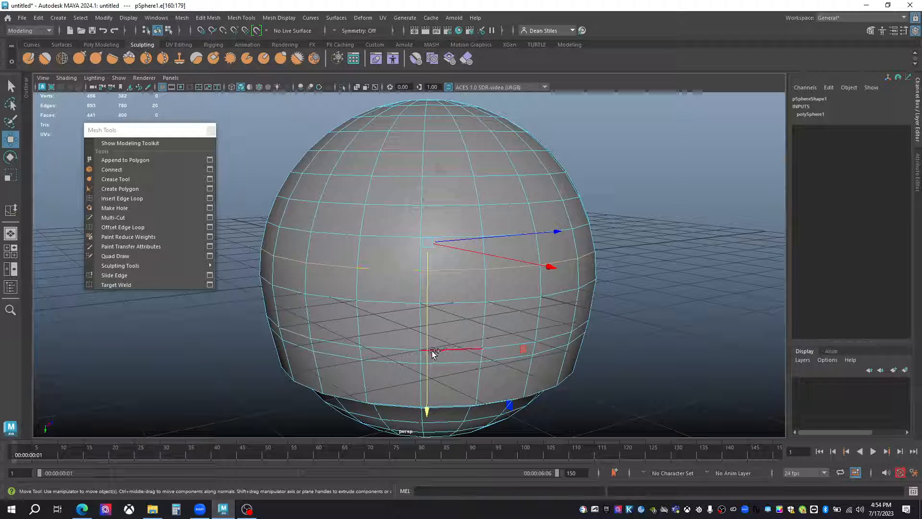
mouse_move(427, 354)
left_mouse_down("ctrl+shift")
mouse_move(432, 328)
mouse_move(416, 356)
left_mouse_up("ctrl+shift")
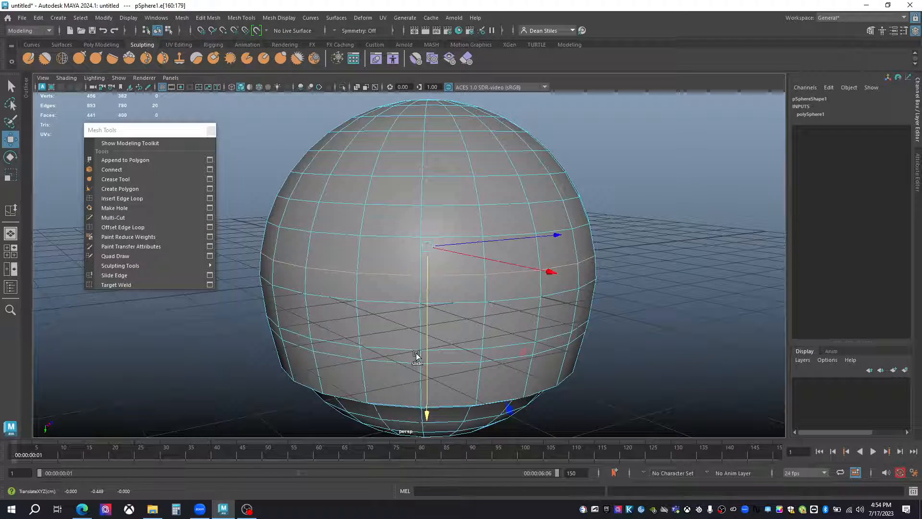
Slide two adjacent horizontal edges and a single vertex along the surface on the sphere's upper half.
left_click(398, 206)
left_click(345, 202, "shift")
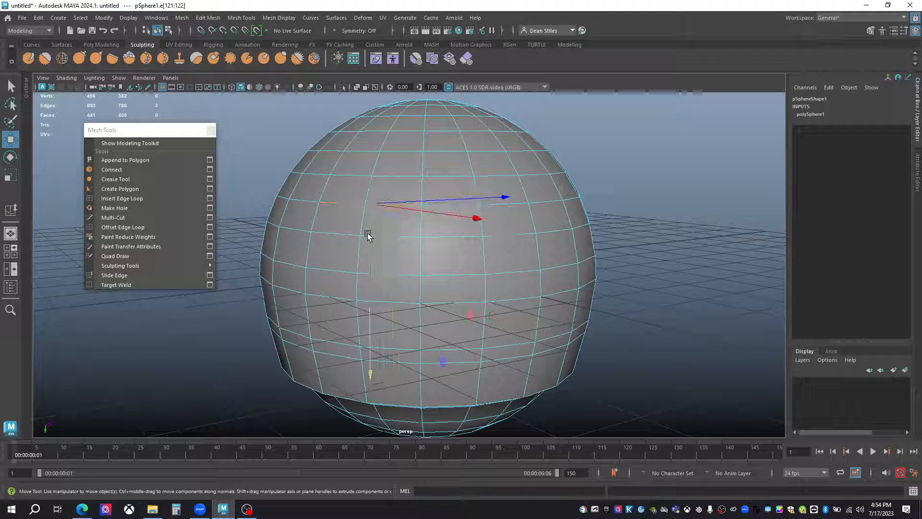
mouse_move(367, 248)
left_mouse_down("ctrl+shift")
mouse_move(369, 234)
mouse_move(364, 258)
left_mouse_up("ctrl+shift")
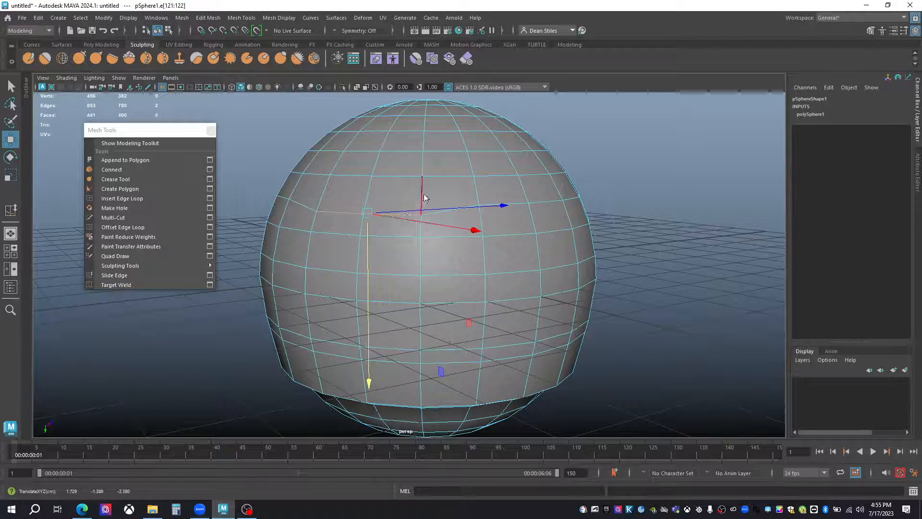
key("F9")
left_click(422, 177)
left_click_drag(428, 200, 365, 243, "ctrl+shift")
Select the components across the sphere's upper cap and delete them to open the top.
key("q")
right_click_drag(380, 232, 398, 244)
left_click_drag(441, 276, 336, 179, "alt")
left_click_drag(309, 148, 555, 229)
key("Delete")
left_click_drag(387, 270, 470, 298, "alt")
Use Target Weld to merge a front rim vertex of the opened sphere to a vertex across the opening.
left_click(396, 302)
left_click_drag(393, 300, 448, 282, "alt")
right_click_drag(442, 266, 416, 224)
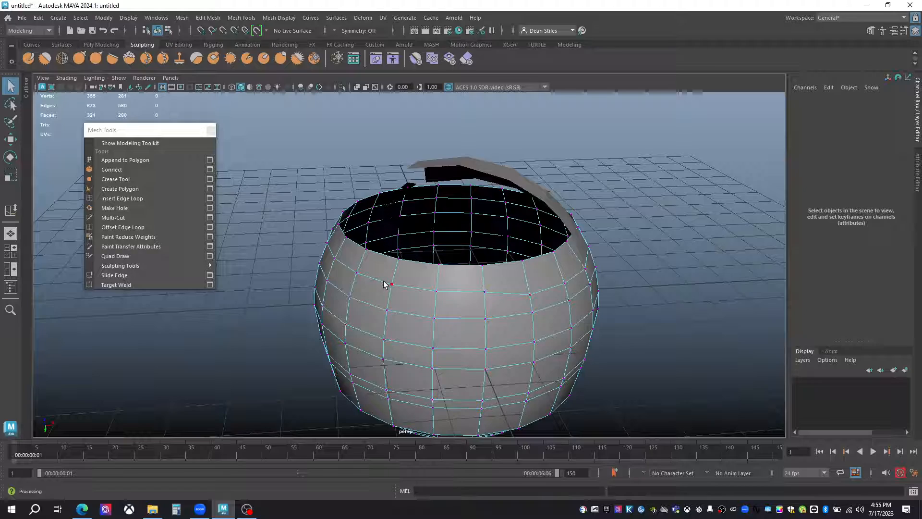
left_click_drag(385, 279, 405, 273, "alt")
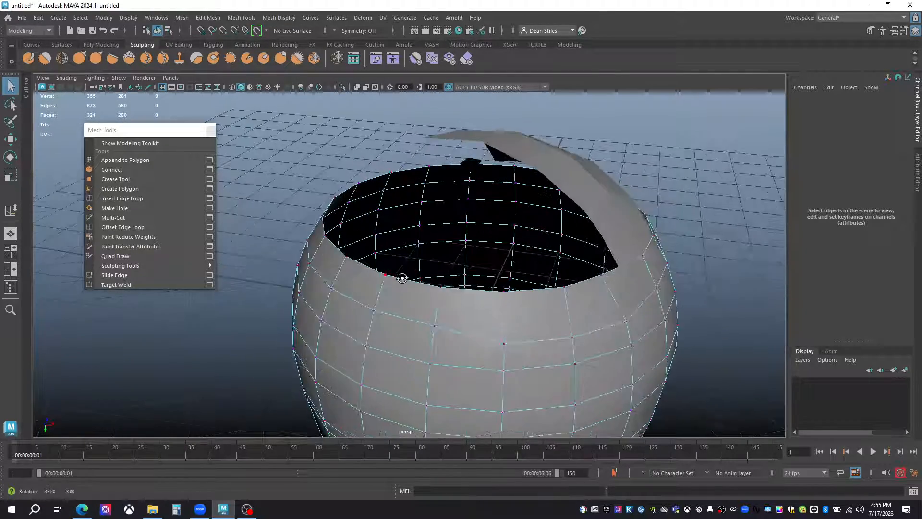
left_click(115, 285)
left_click(115, 285)
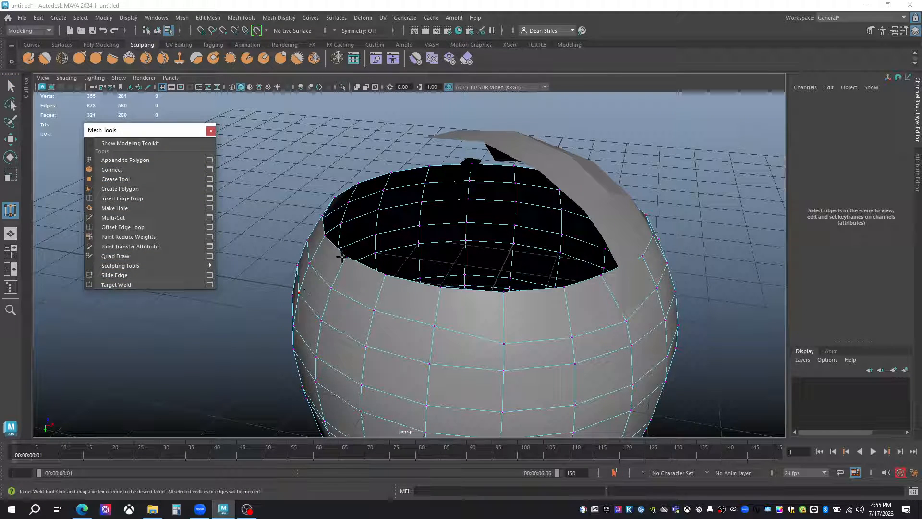
left_click_drag(343, 256, 355, 268, "alt")
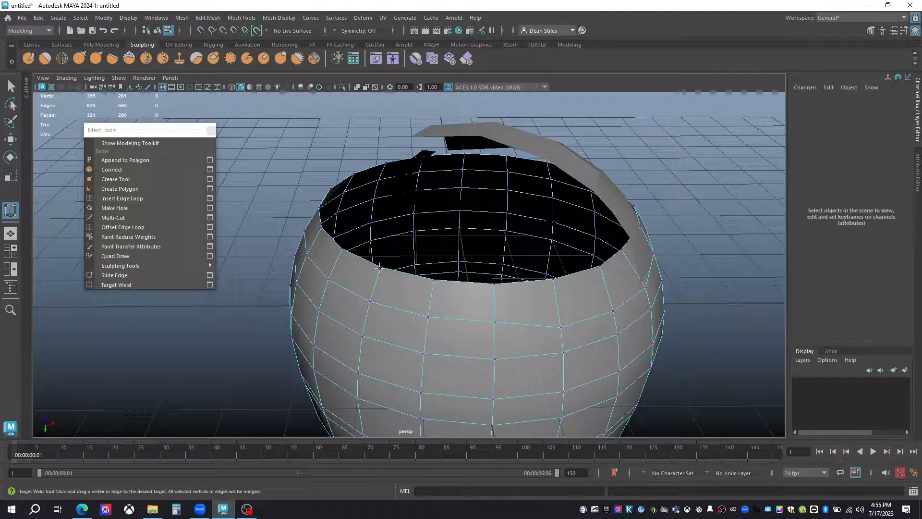
left_click_drag(380, 267, 524, 228)
middle_click_drag(297, 179, 414, 192, "alt")
left_click_drag(414, 191, 314, 209, "alt")
right_click_drag(491, 231, 412, 182, "alt")
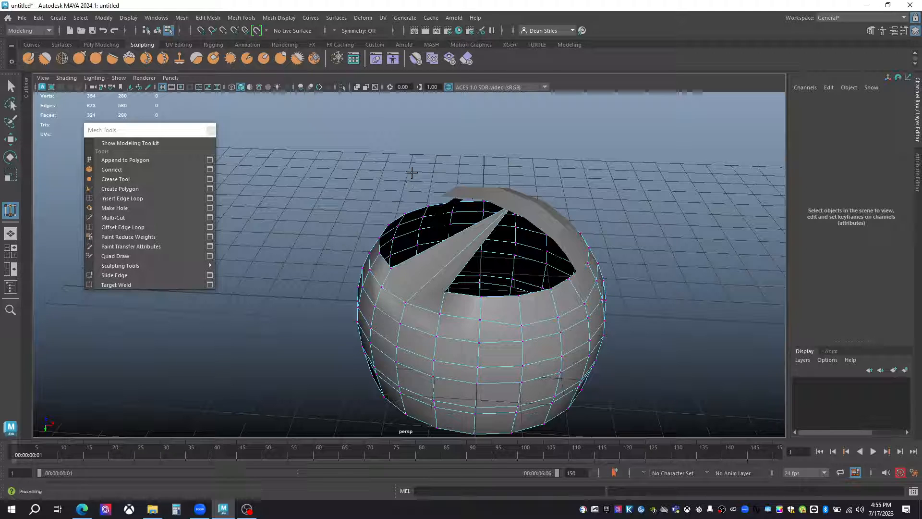
Set Target Weld to merge to Center and weld a side rim vertex to another vertex of the opened sphere.
left_click(210, 284)
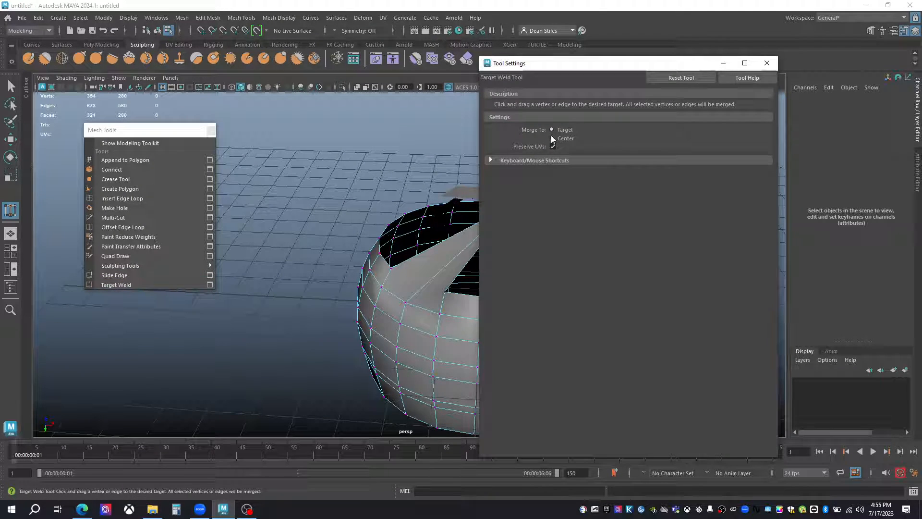
left_click_drag(449, 209, 341, 210, "alt")
scroll(373, 243, "up", 2)
left_click_drag(371, 242, 356, 283, "alt")
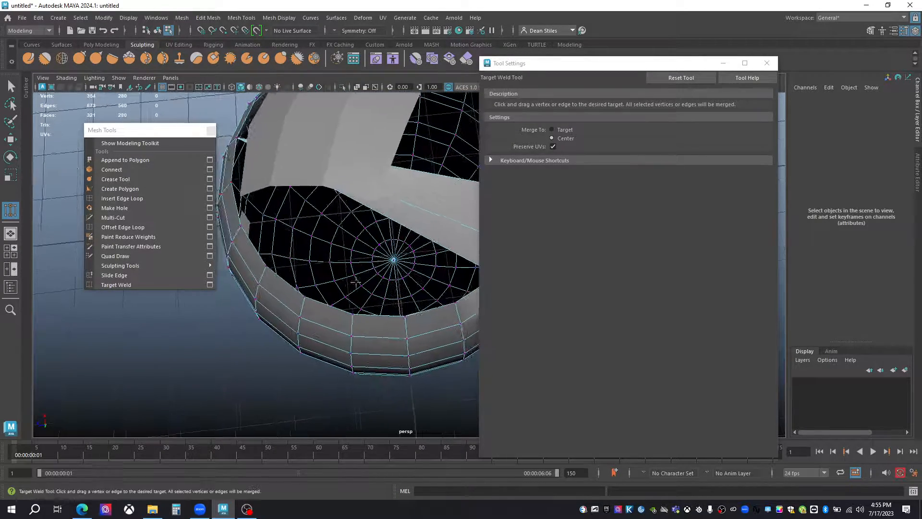
left_click_drag(240, 226, 327, 268)
Try Target Weld between rim vertices while a group of lower vertices is selected, and undo the last weld.
key("q")
right_click_drag(368, 205, 331, 224)
left_click_drag(317, 304, 392, 359)
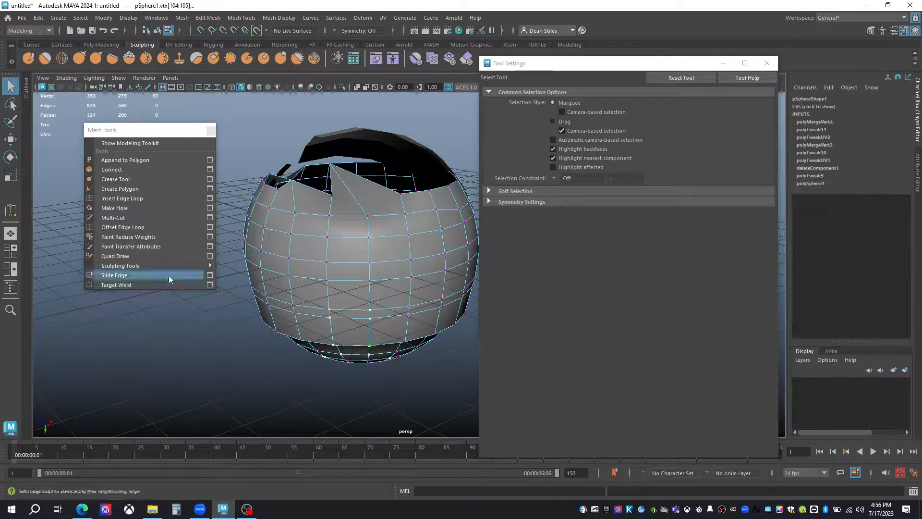
left_click(115, 285)
left_click_drag(373, 231, 336, 281, "alt")
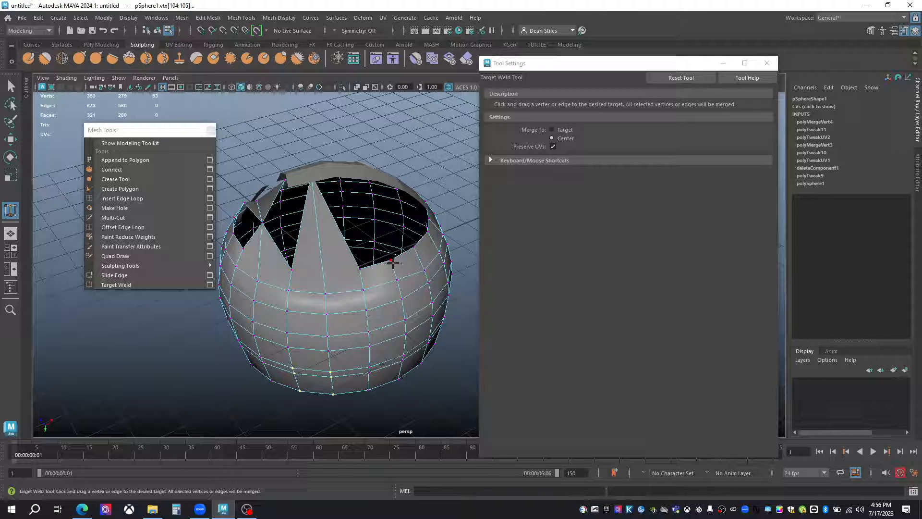
left_click_drag(394, 262, 374, 208)
right_click_drag(380, 289, 370, 298, "alt")
left_click_drag(369, 297, 335, 293, "alt")
right_click_drag(334, 292, 336, 291, "alt")
key("ctrl+z")
left_click_drag(352, 241, 337, 289, "alt")
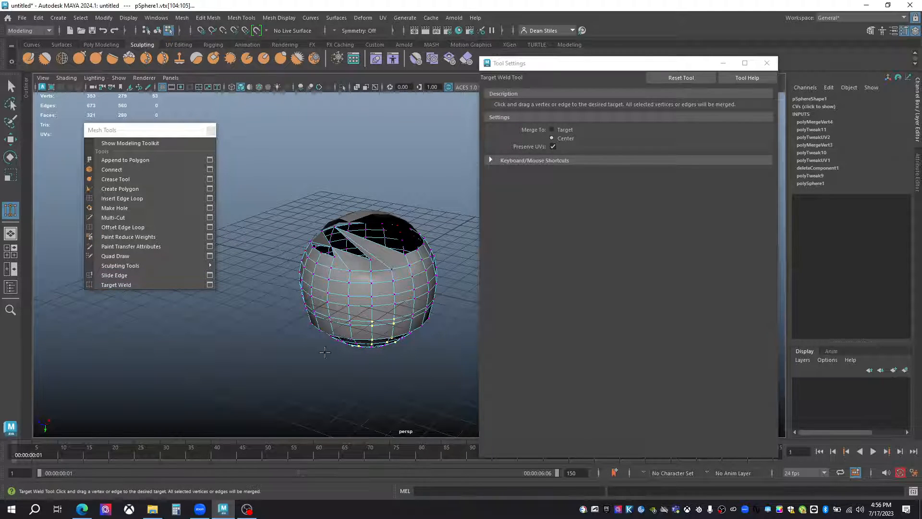
Clear the vertex selection, weld another pair of rim vertices at their center with Target Weld, and close the tool settings.
left_click(283, 221)
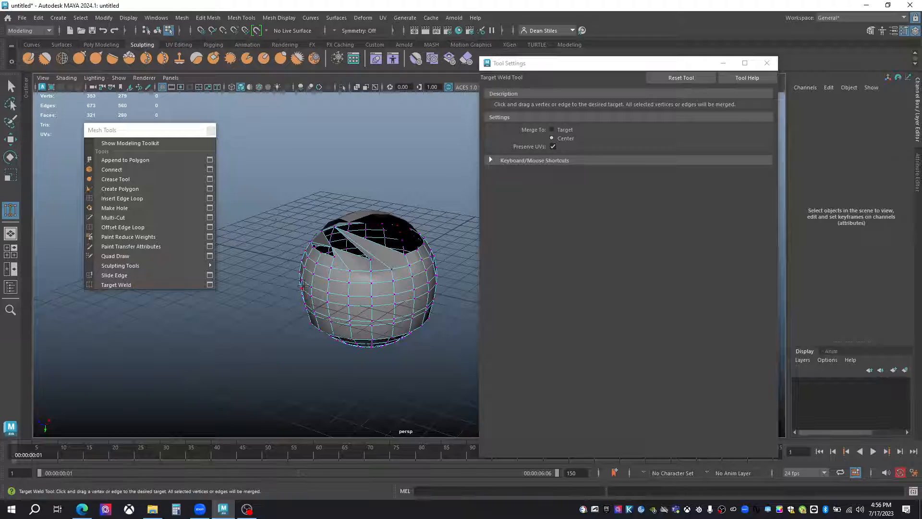
right_click_drag(303, 280, 344, 334, "alt")
left_click_drag(343, 335, 351, 293, "alt")
right_click_drag(351, 294, 383, 301, "alt")
left_click_drag(383, 301, 356, 324, "alt")
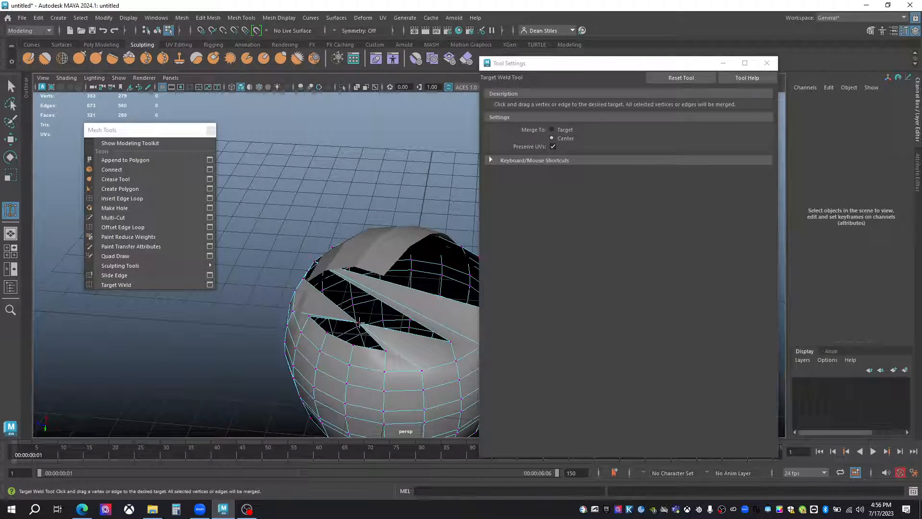
left_click_drag(353, 345, 354, 345)
left_click_drag(385, 373, 270, 335, "alt")
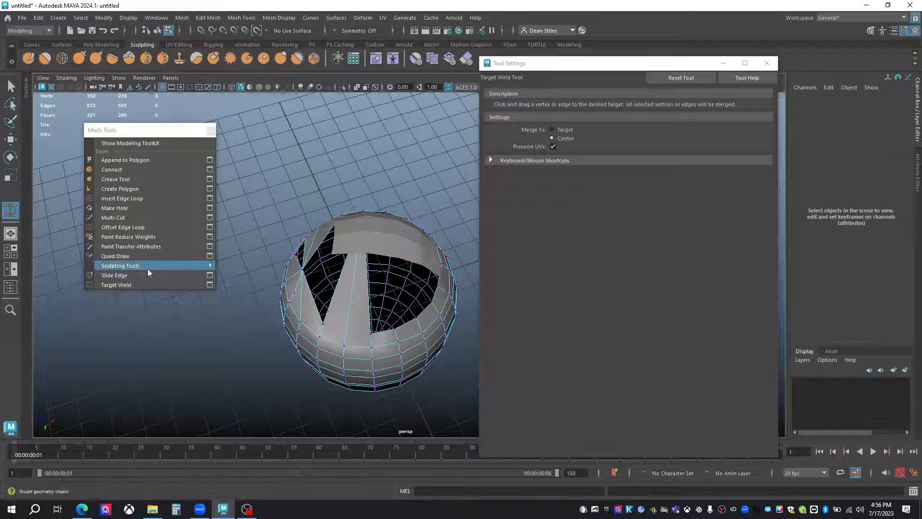
left_click(210, 284)
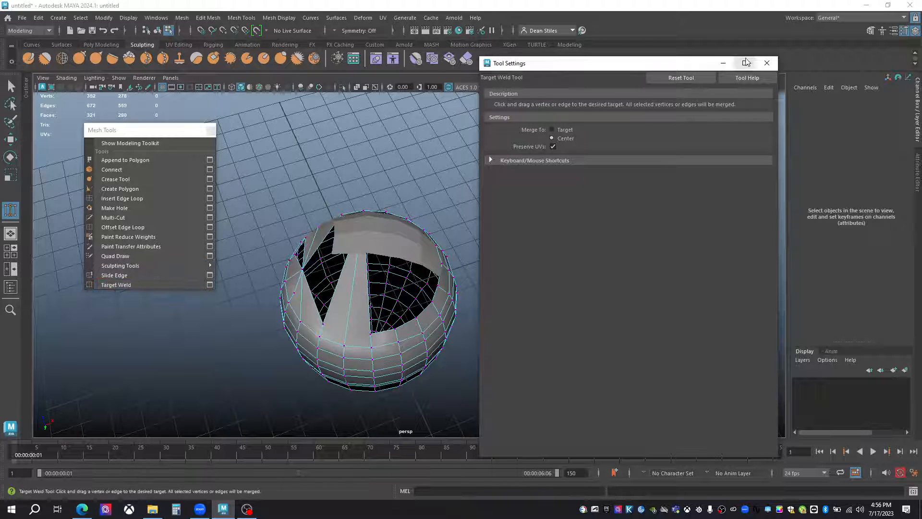
left_click(767, 63)
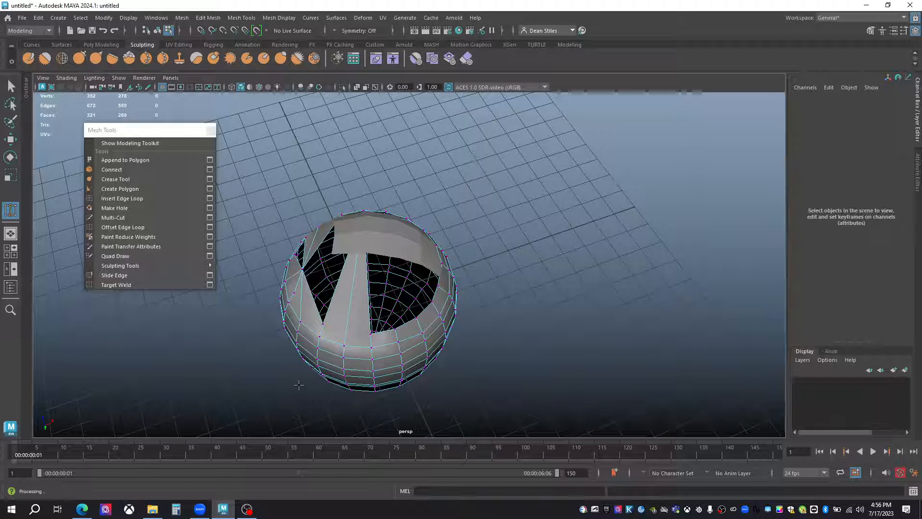
Select and delete the opened sphere together with the drawn quad mesh to empty the scene.
right_click_drag(346, 330, 441, 245)
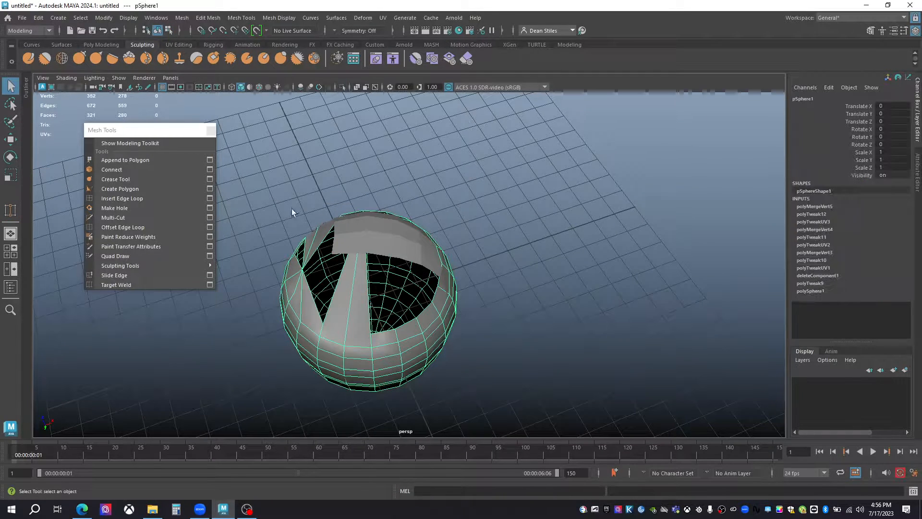
key("Delete")
left_click_drag(438, 172, 420, 211, "alt")
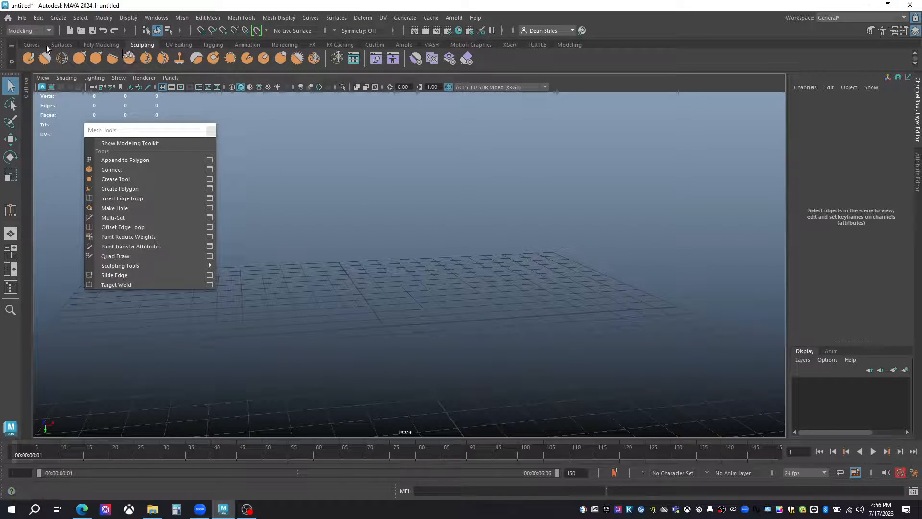
Create a polygon sphere at the origin and set its radius to 3.
left_click(569, 45)
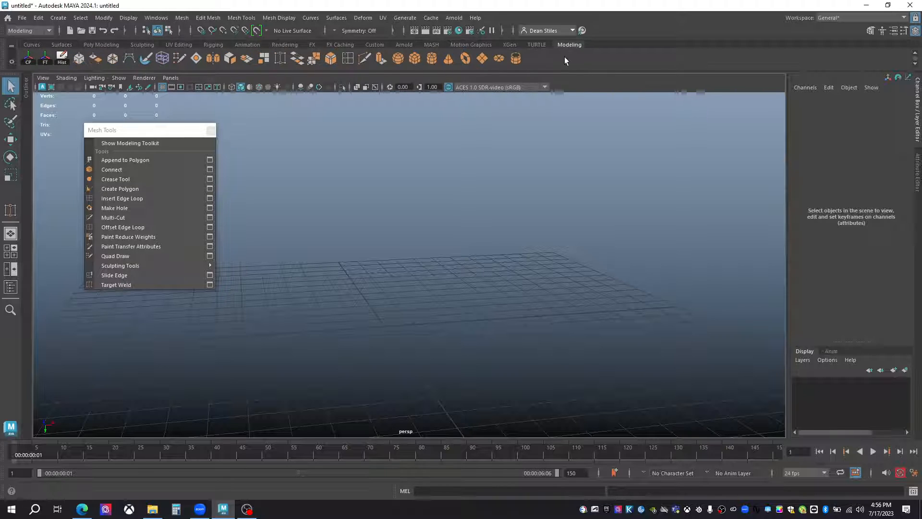
left_click(398, 58)
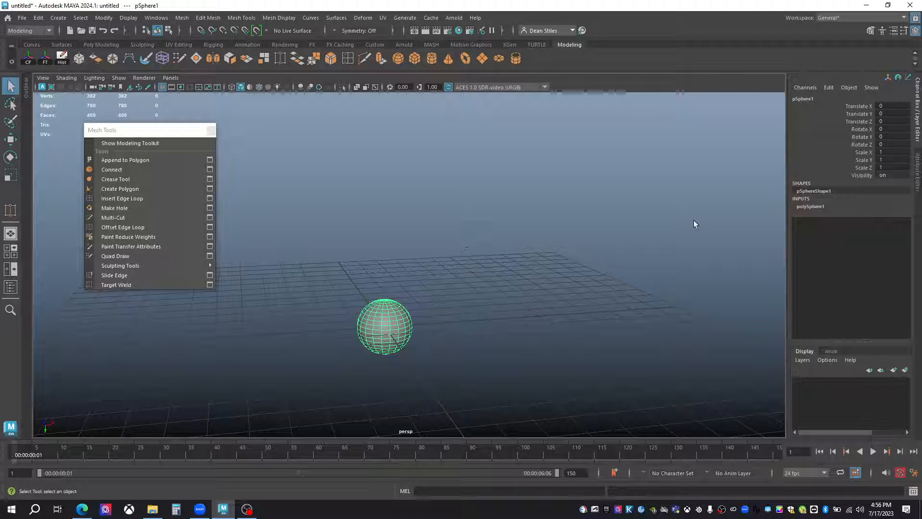
left_click(811, 207)
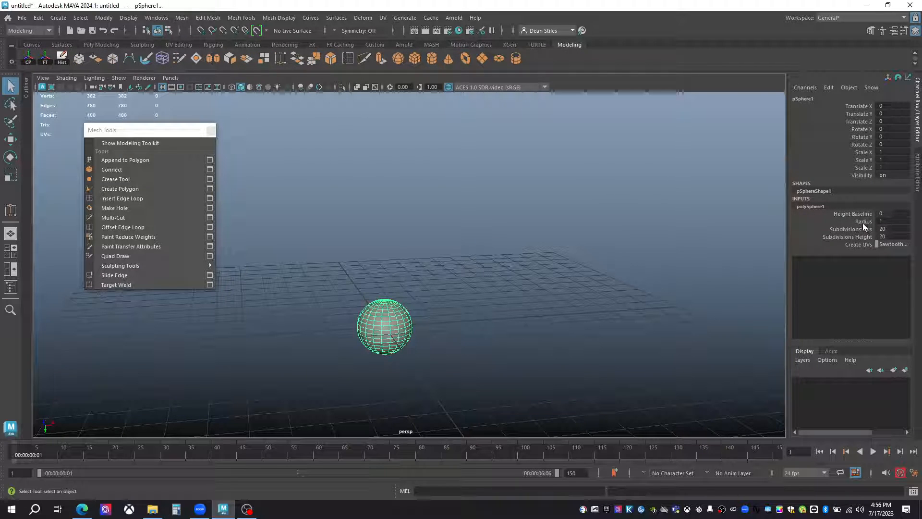
left_click(863, 221)
middle_click_drag(601, 282, 612, 283)
Set the sphere's axis and height subdivisions to 50 and move the floating Mesh Tools window away from the sphere.
left_click_drag(861, 229, 862, 236)
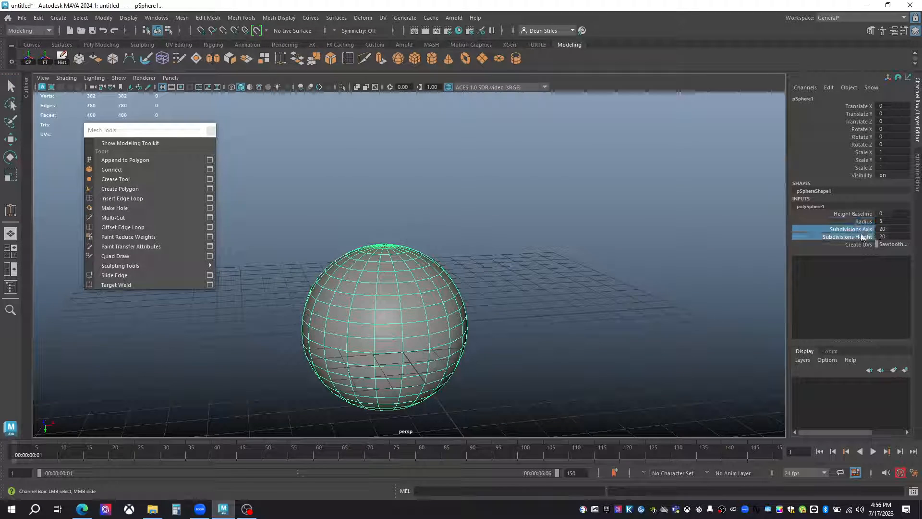
middle_click_drag(533, 304, 694, 309)
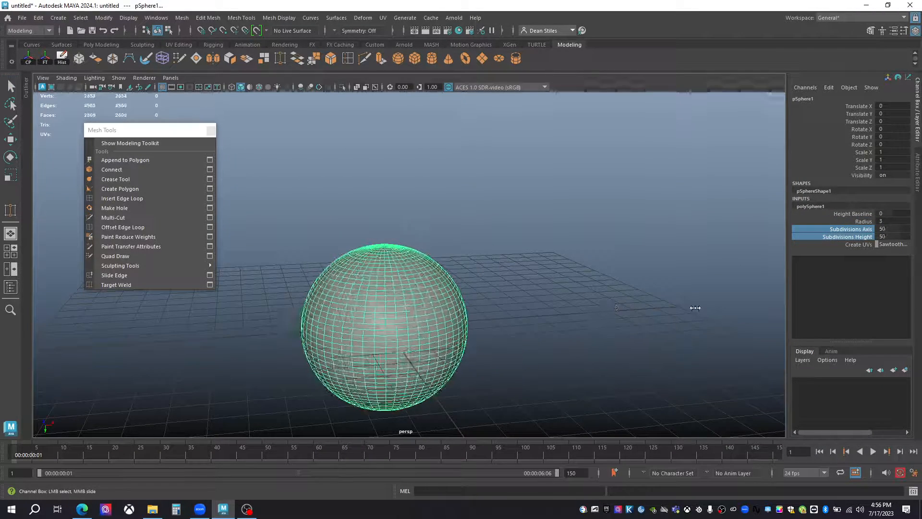
scroll(367, 281, "up", 2)
left_click_drag(138, 136, 109, 172)
left_click_drag(356, 286, 495, 264, "alt")
right_click_drag(494, 264, 393, 251, "alt")
left_click_drag(393, 251, 450, 252, "alt")
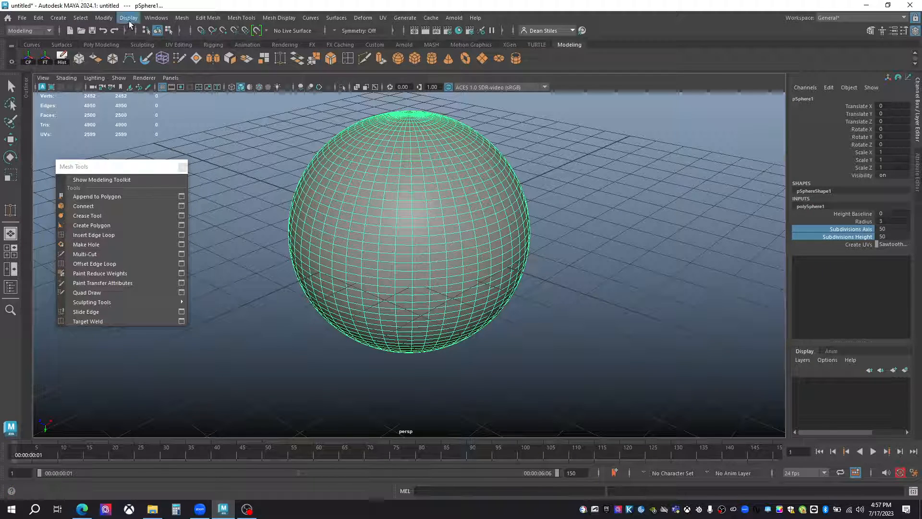
Select the sphere and make it a live surface.
left_click(182, 18)
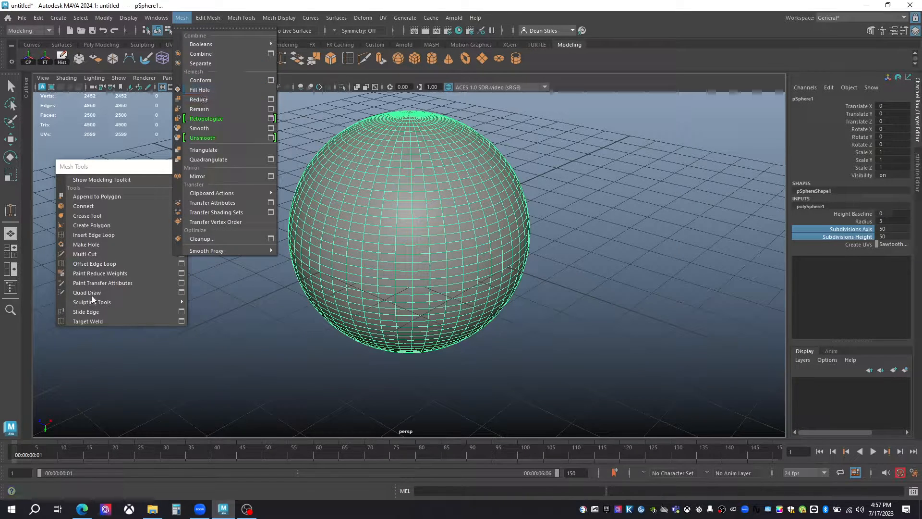
left_click(403, 220)
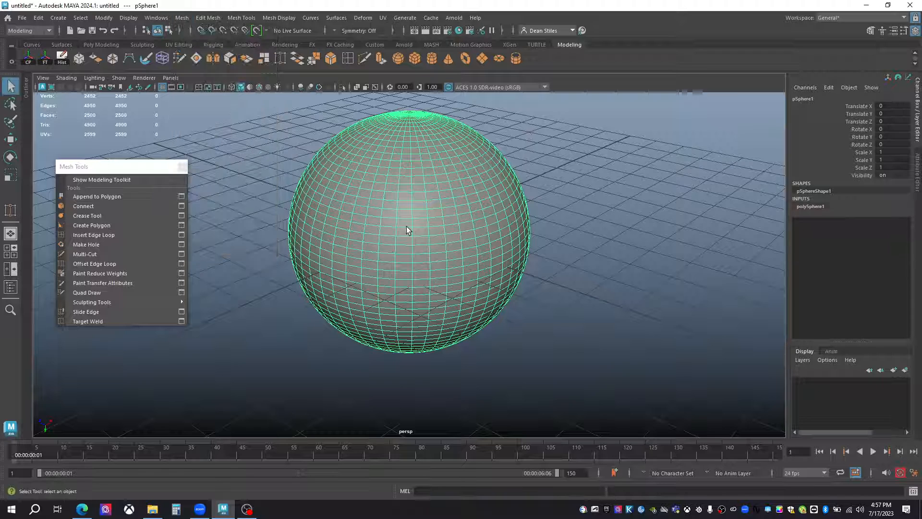
left_click(256, 30)
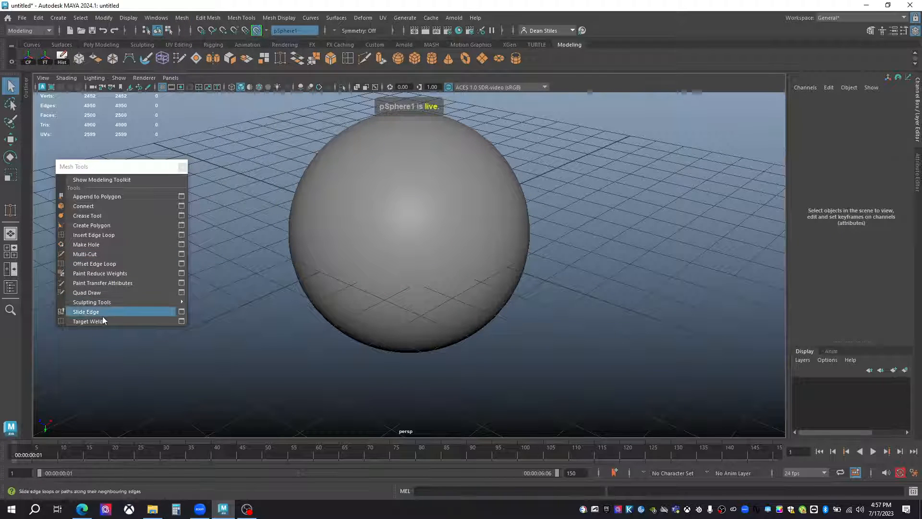
Draw a vertical column of three connected quads on the live sphere with Quad Draw.
left_click(90, 294)
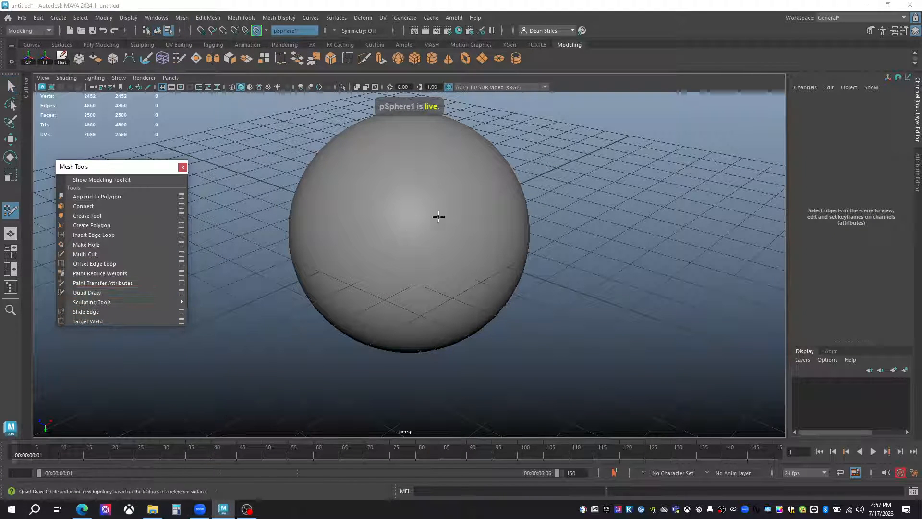
mouse_move(453, 235)
left_mouse_down("alt")
mouse_move(432, 263)
mouse_move(426, 228)
left_mouse_up("alt")
middle_click_drag(426, 228, 428, 277, "alt")
left_click_drag(428, 277, 412, 272, "alt")
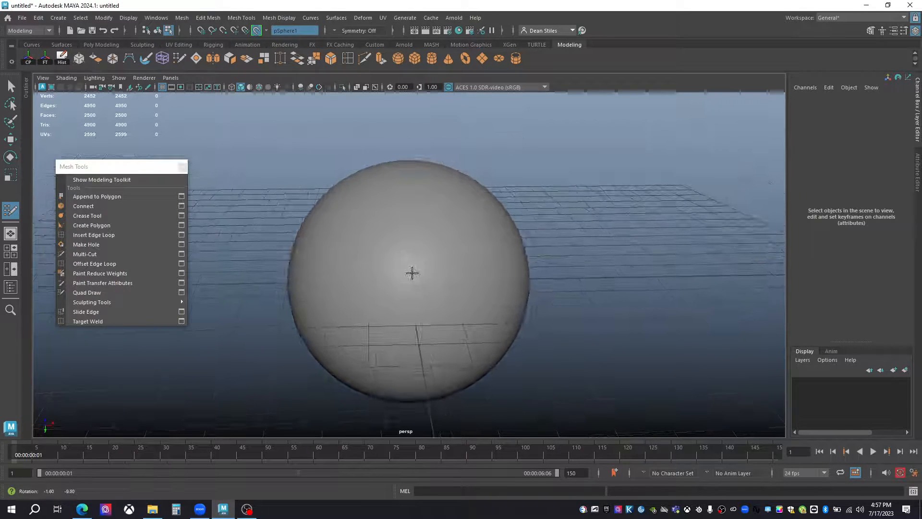
left_click(383, 259)
left_click(348, 238, "shift")
left_click(331, 302)
left_click(389, 300)
left_click(378, 288, "shift")
left_click(343, 337)
left_click(394, 338)
left_click(371, 319, "shift")
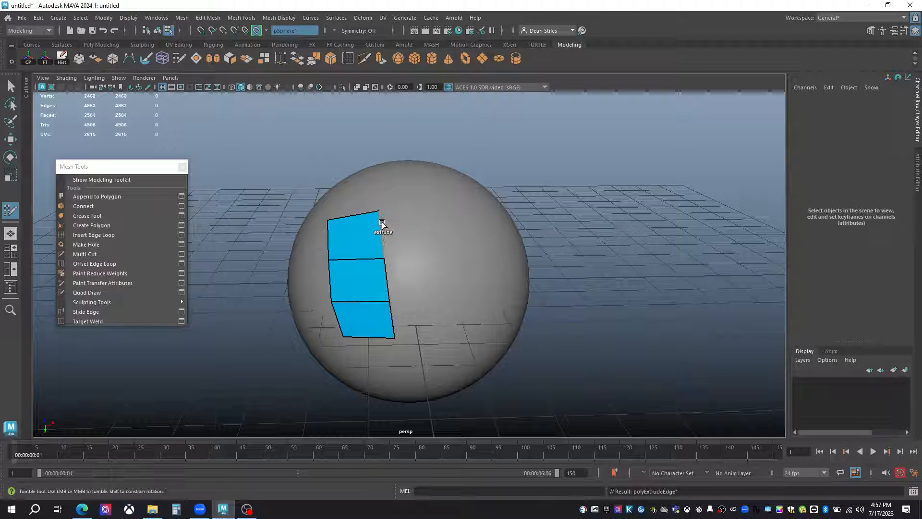
Extrude the side edges of the quad column in Quad Draw to build a three-by-three grid of quads.
left_click_drag(380, 213, 406, 223)
left_click_drag(385, 277, 411, 276)
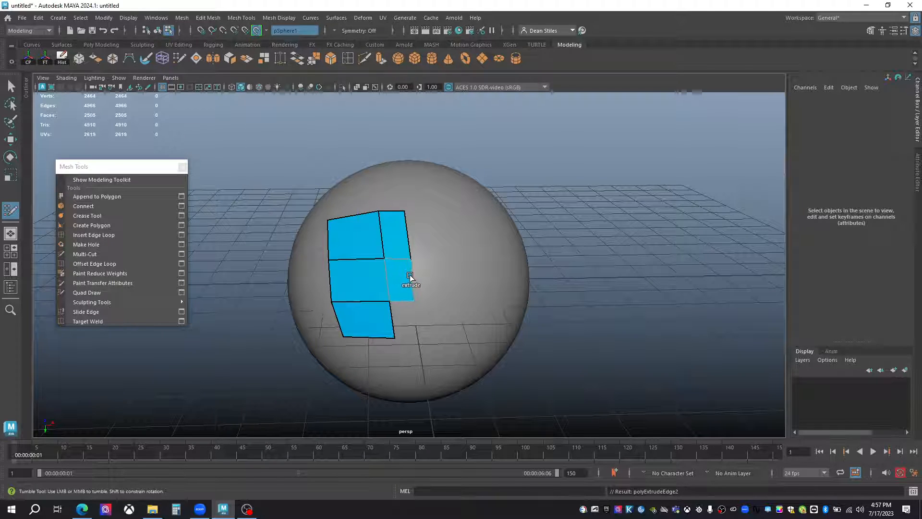
left_click_drag(391, 319, 415, 316)
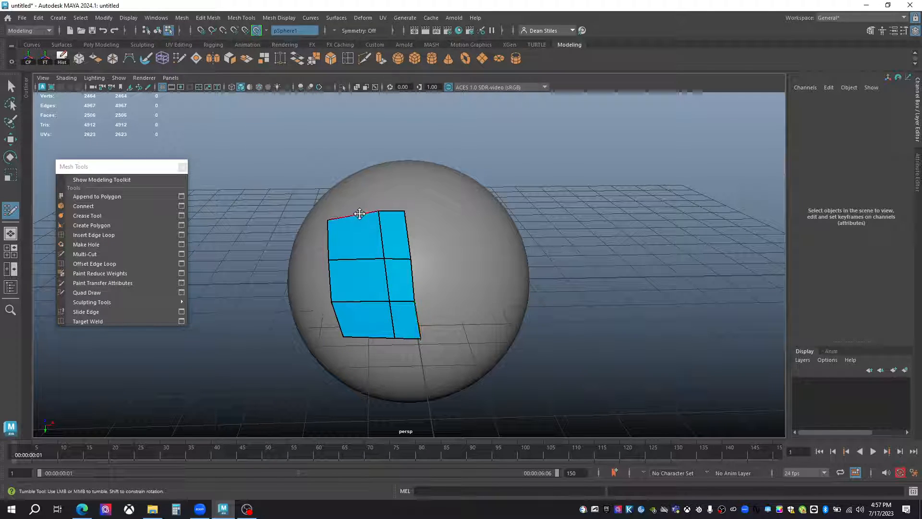
left_click(354, 214, "ctrl")
left_click_drag(394, 276, 402, 237, "alt")
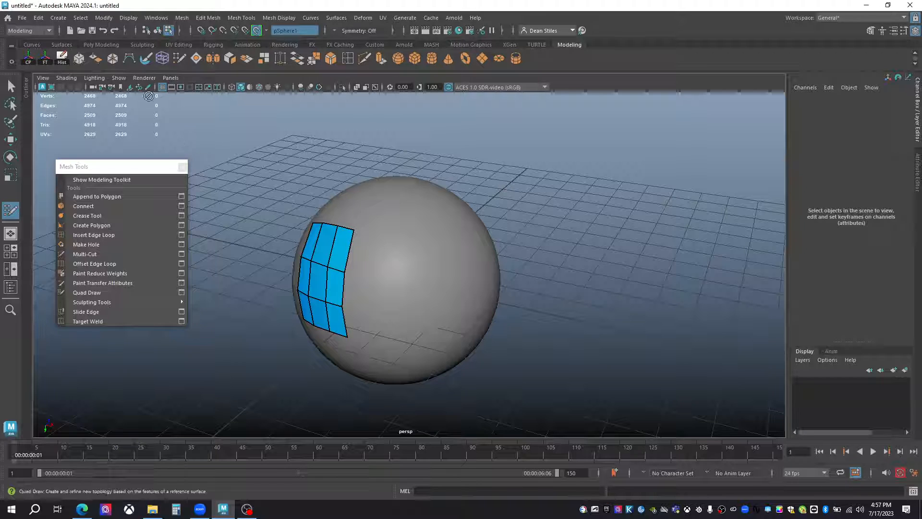
left_click_drag(421, 286, 476, 278, "alt")
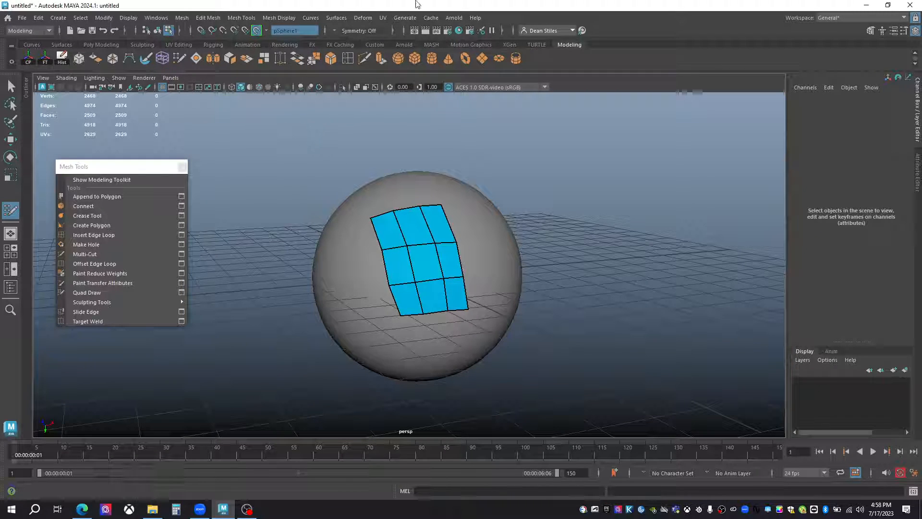
Turn off the live surface and select an irregular patch of faces on the side of the sphere.
left_click(256, 32)
left_click(437, 245)
right_click_drag(453, 225, 454, 253)
left_click_drag(473, 221, 501, 264)
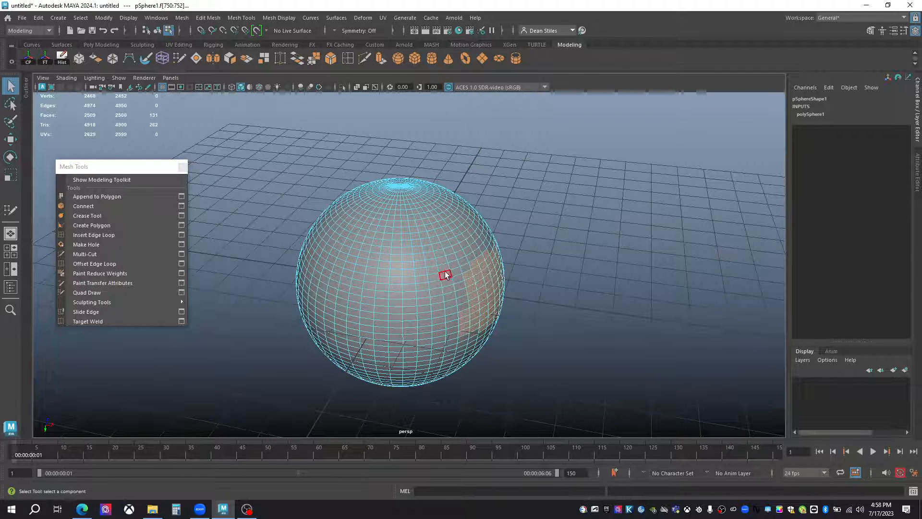
Extract the selected faces, pull the patch slightly outward from the sphere, and select the extracted patch as an object.
left_click(209, 19)
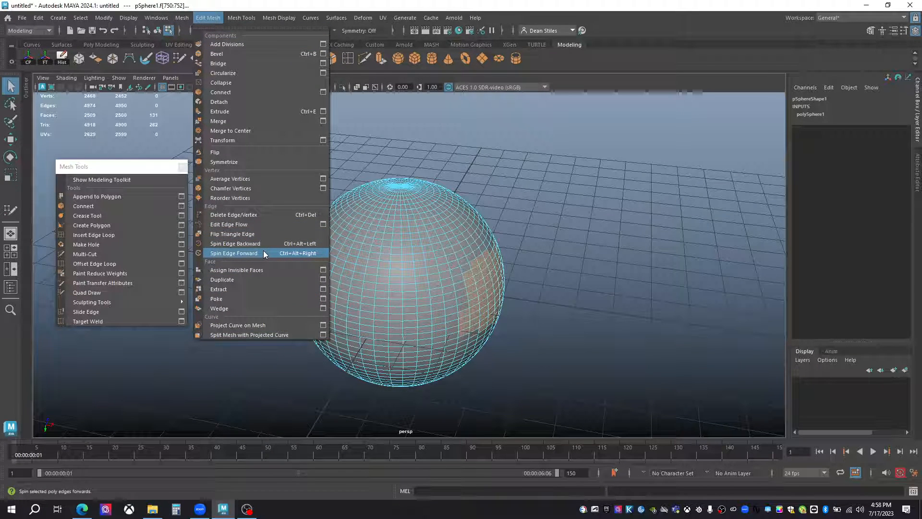
left_click(250, 289)
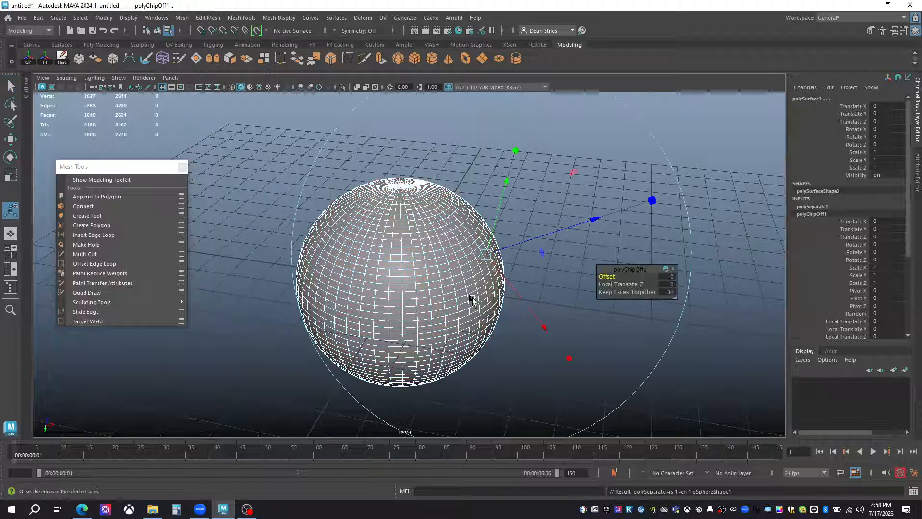
scroll(473, 301, "up", 2)
left_click_drag(604, 221, 611, 218)
key("q")
right_click_drag(508, 298, 584, 210)
left_click(518, 295)
left_click_drag(499, 348, 421, 281, "alt")
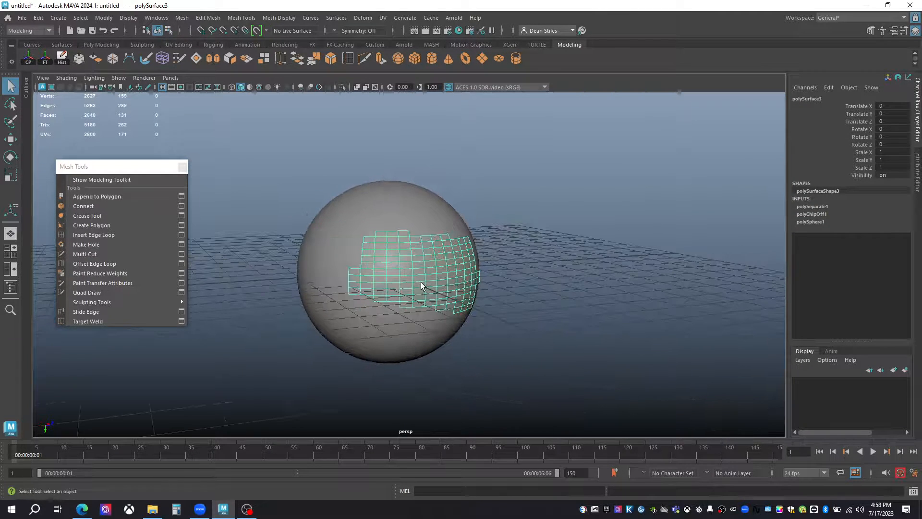